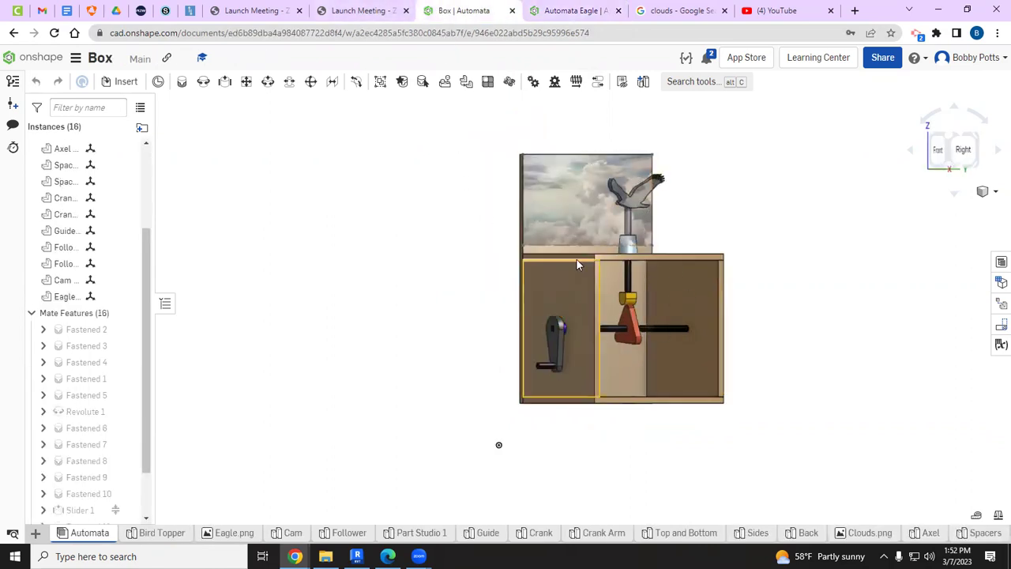
Examine the finished automata assembly by rotating it around to the straight right-side view
key(Left)
key(Left)
key(Left)
key(Left)
key(Right)
key(Right)
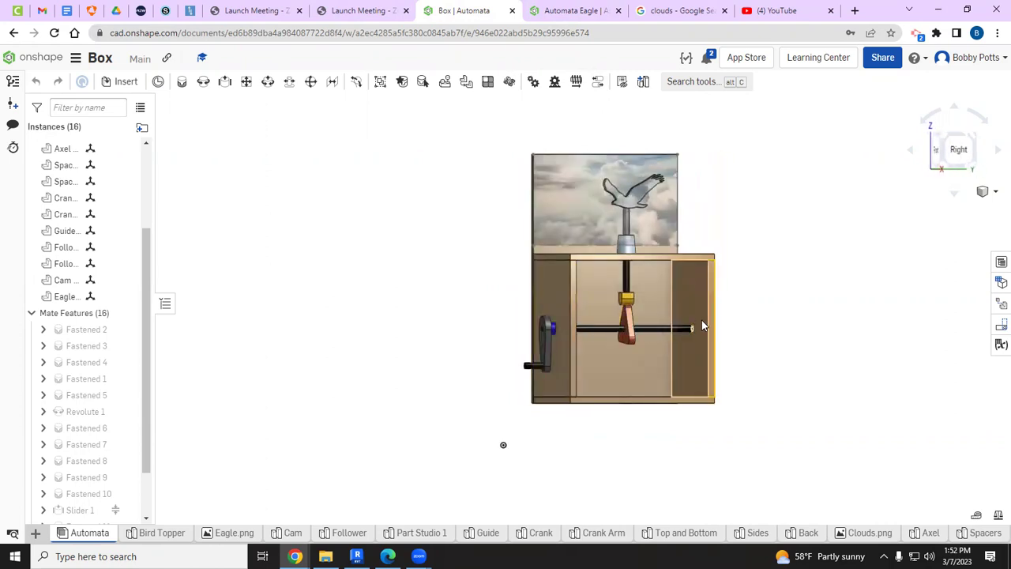
key(Left)
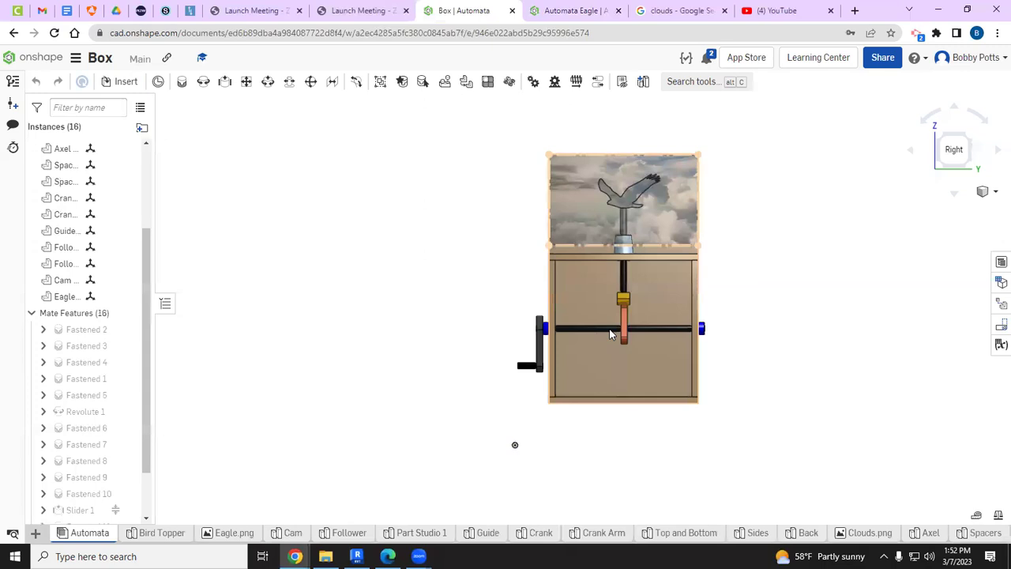
Switch to the Automata Eagle document and create a new Part Studio named Shaft
click(572, 11)
click(36, 533)
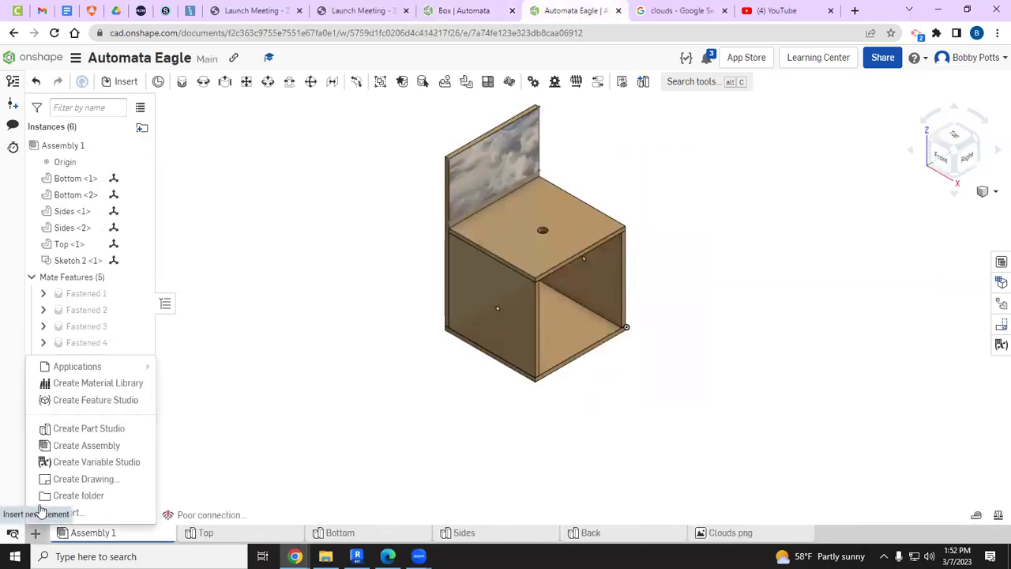
click(88, 431)
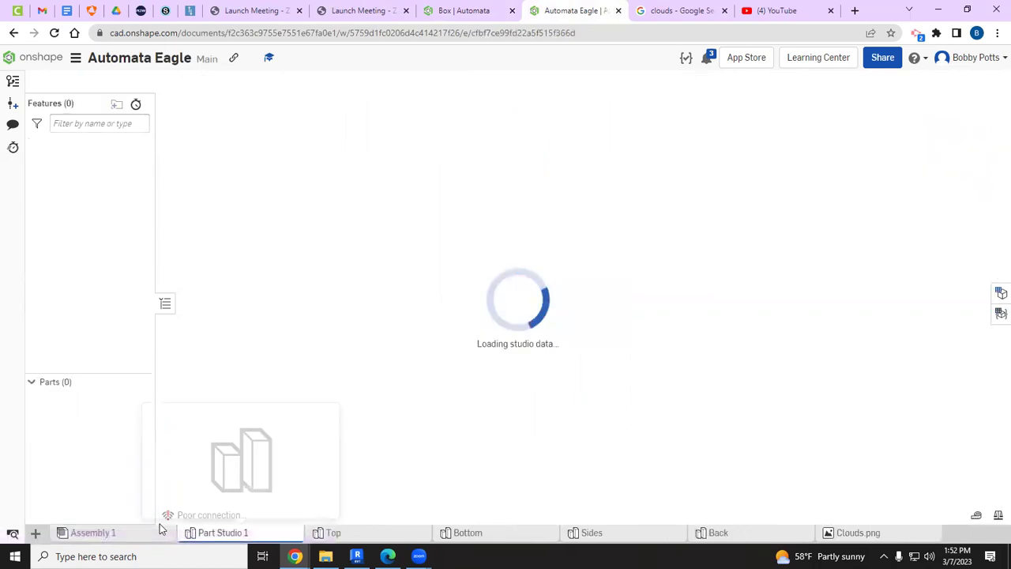
right_click(221, 532)
click(217, 432)
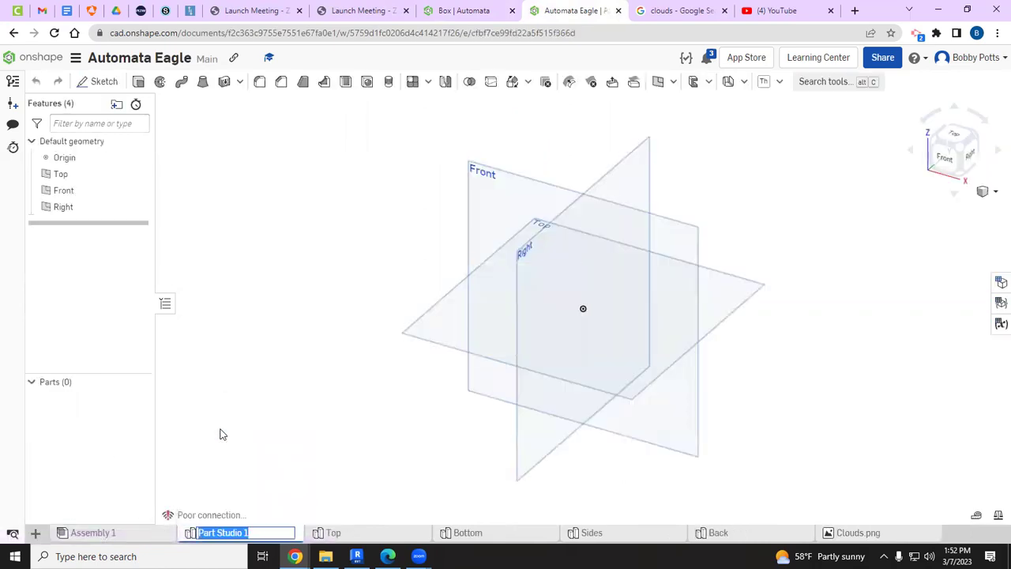
text(Shaft)
key(Return)
Sketch a circle of 0.25 in diameter centred on the origin of the Front plane
click(87, 82)
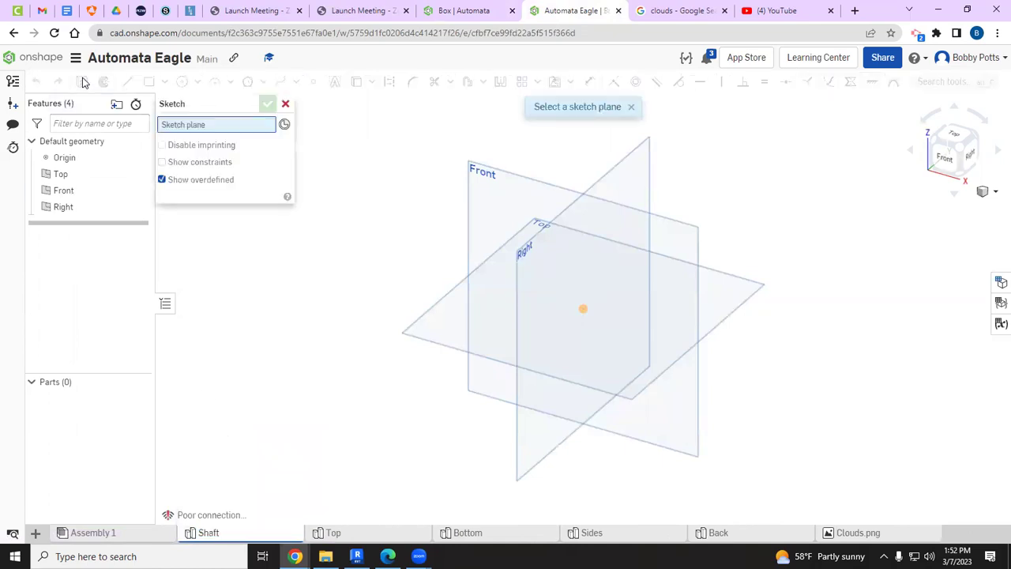
click(507, 192)
click(182, 81)
click(585, 308)
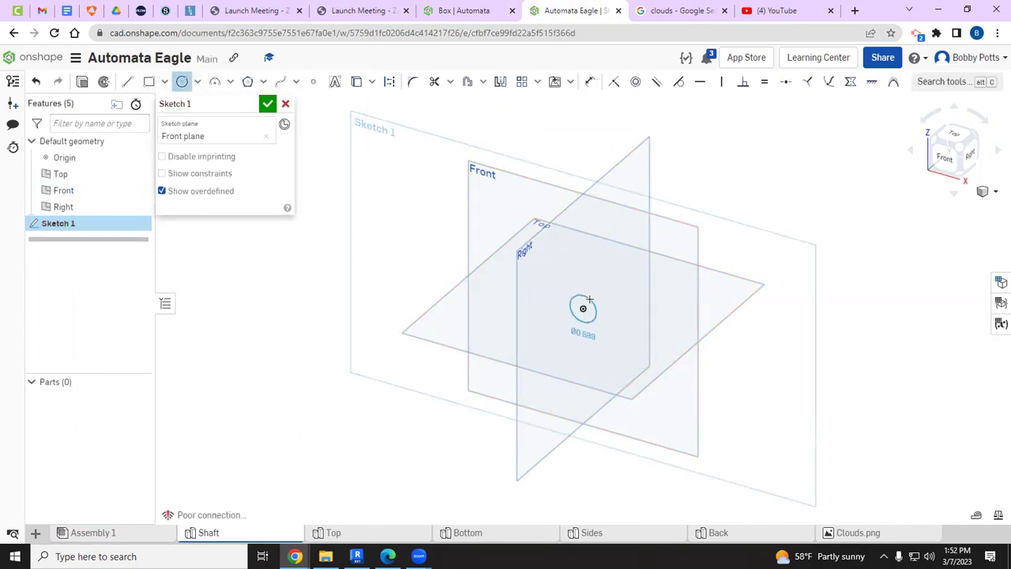
text(0)
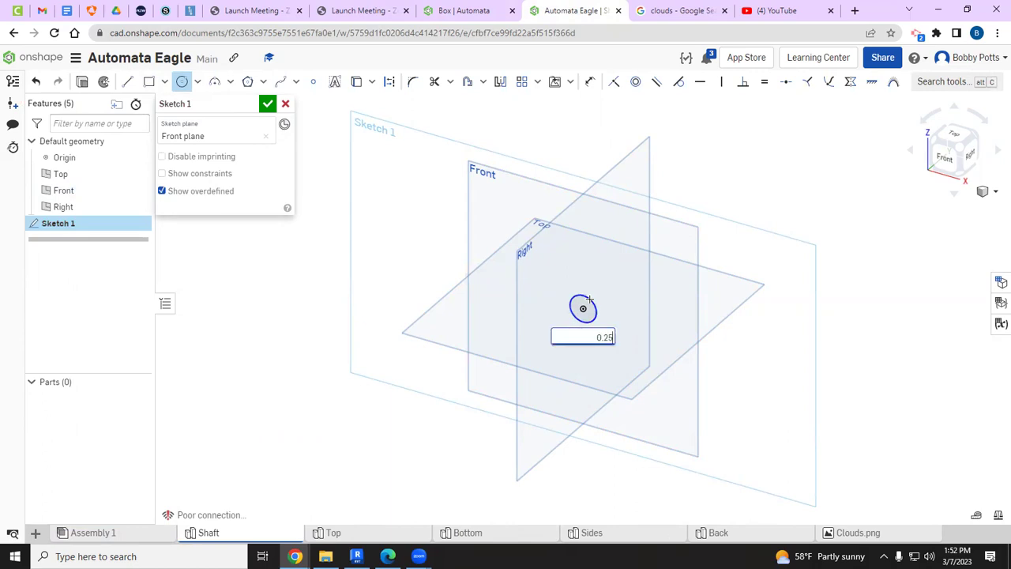
text(.25)
key(Return)
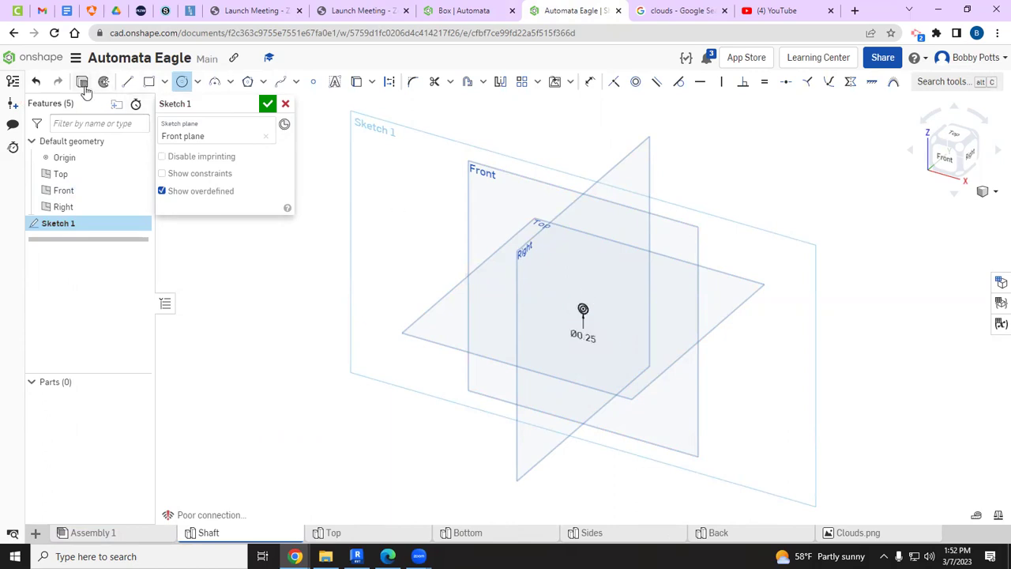
Extrude the circle as a new solid with a blind depth of 6.75 in
click(87, 87)
click(255, 204)
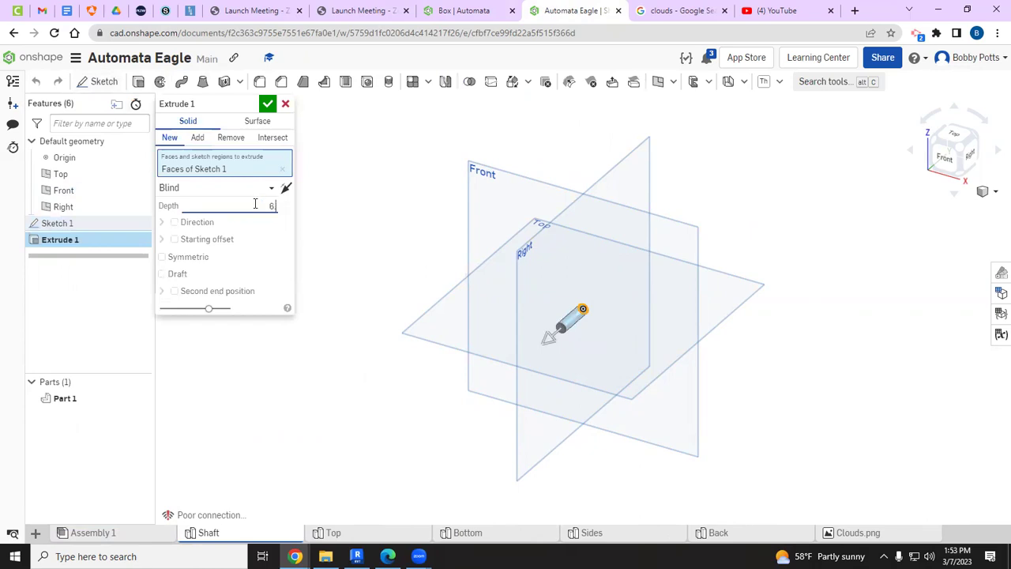
key(Return)
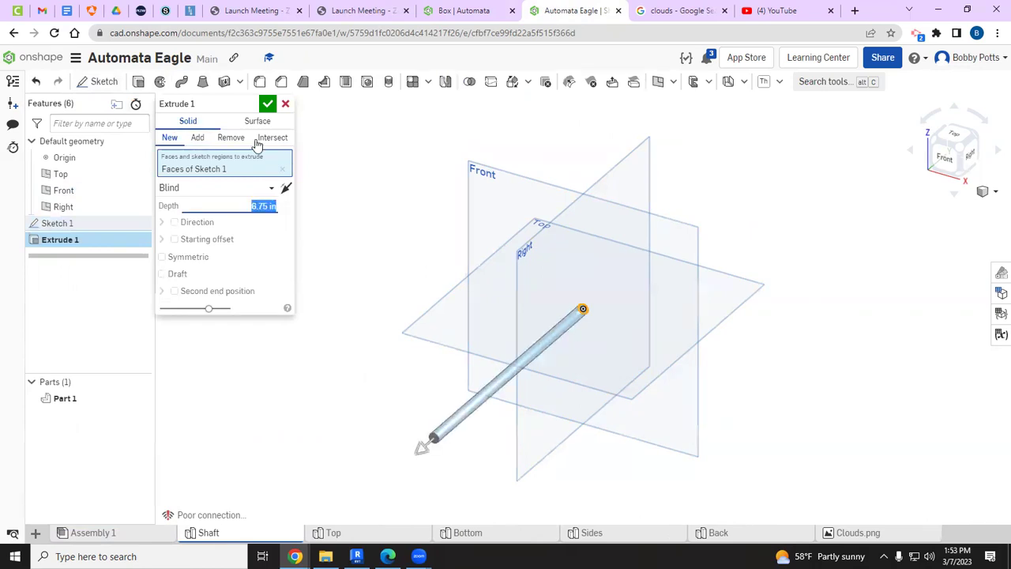
click(268, 103)
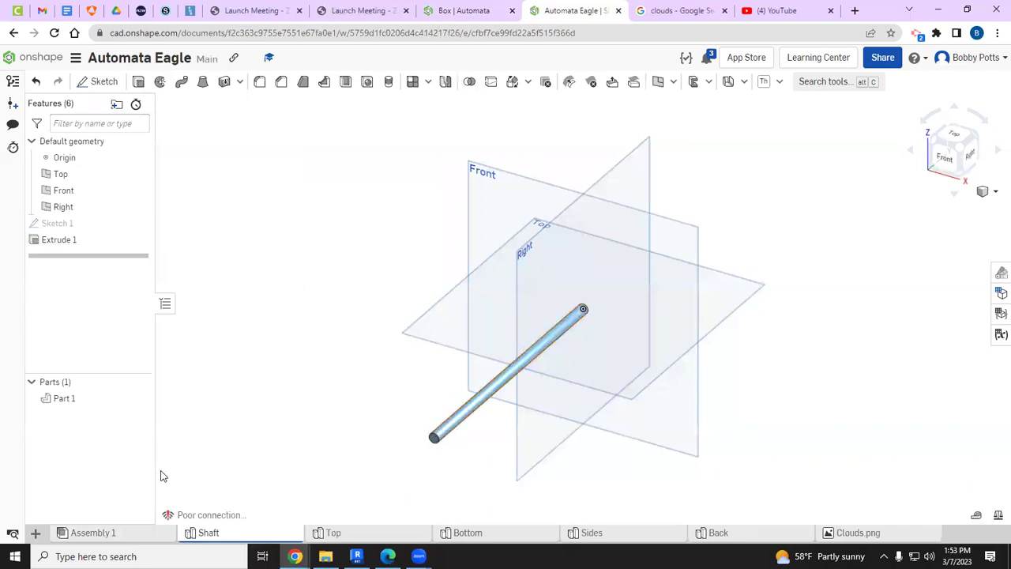
Rename the extruded part as Shaft and set its appearance colour to black
right_click(64, 400)
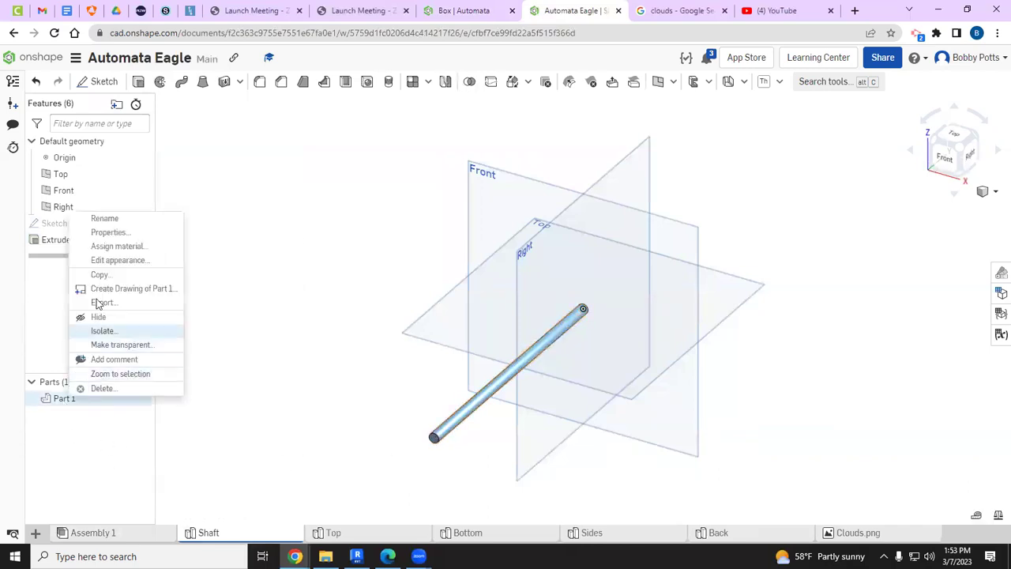
click(121, 219)
text(Shaft)
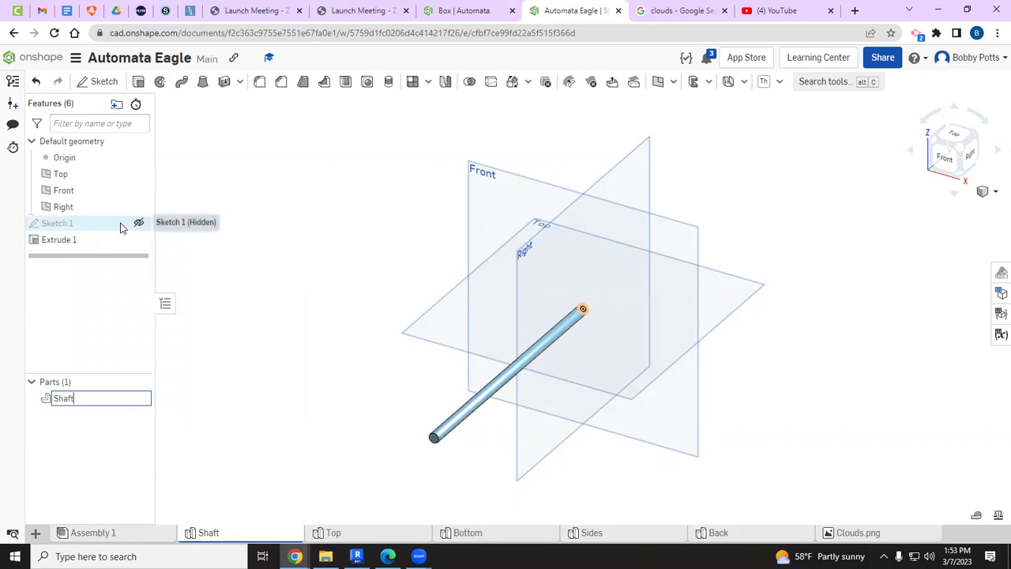
key(Return)
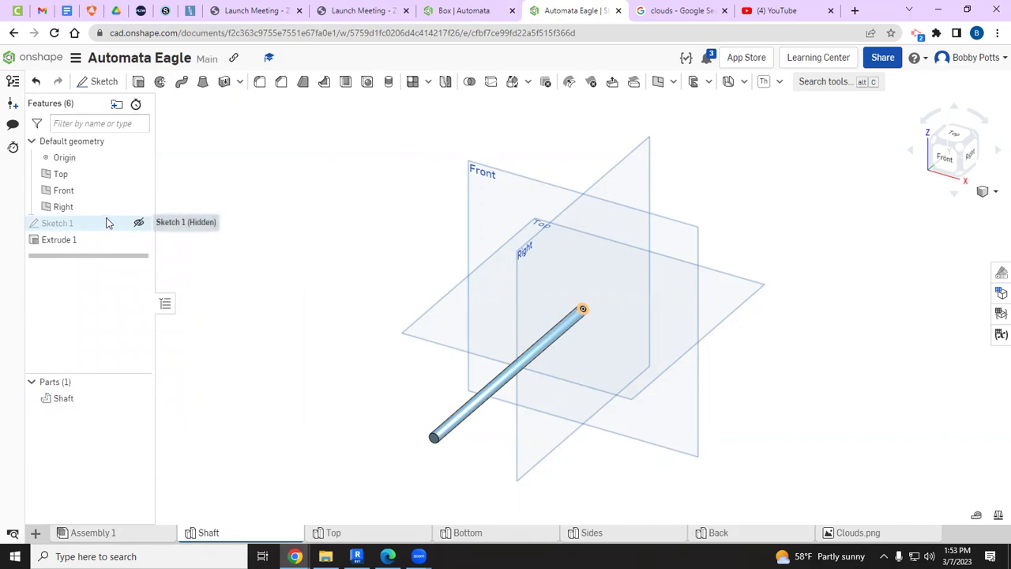
right_click(79, 400)
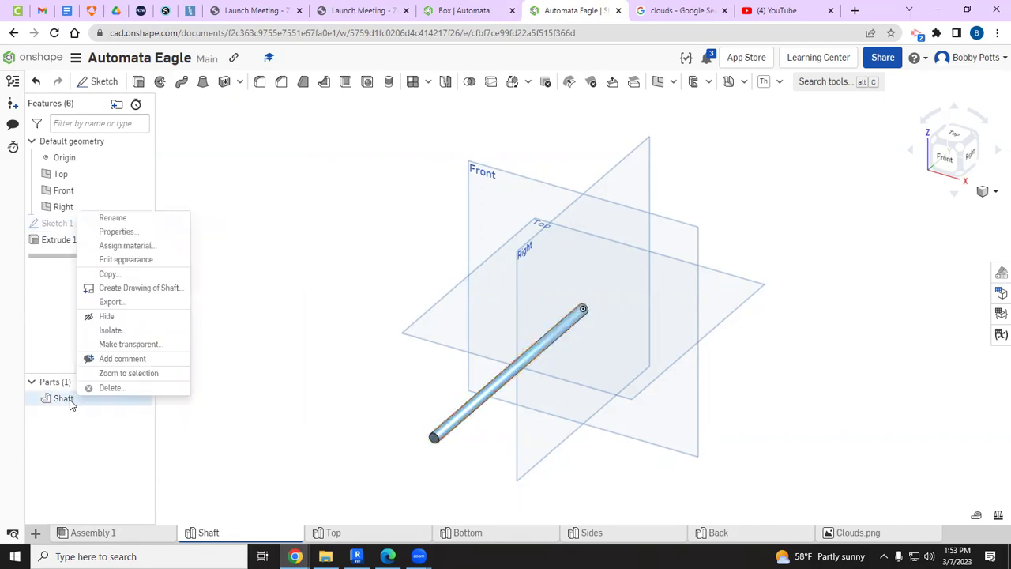
click(133, 259)
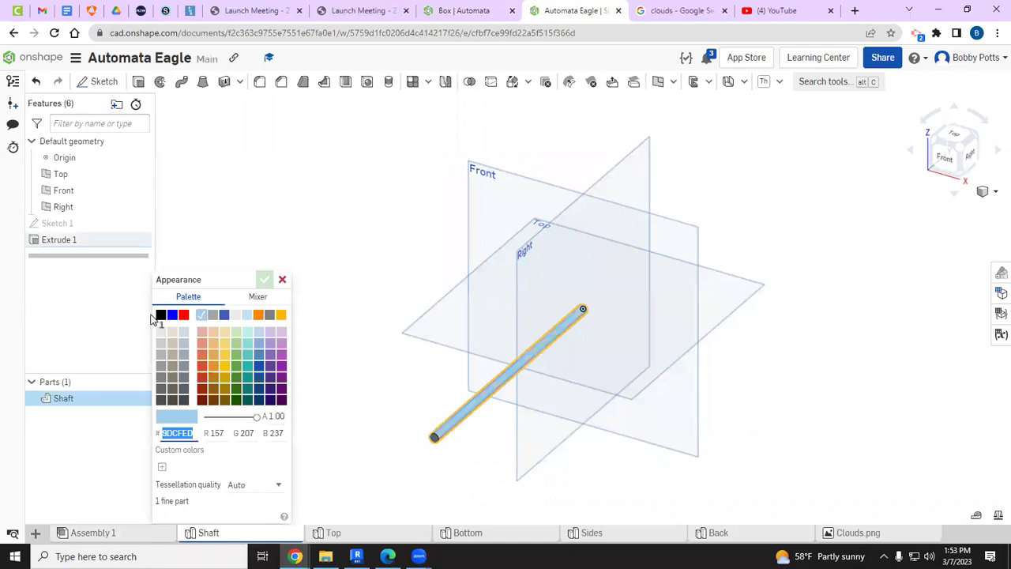
click(161, 316)
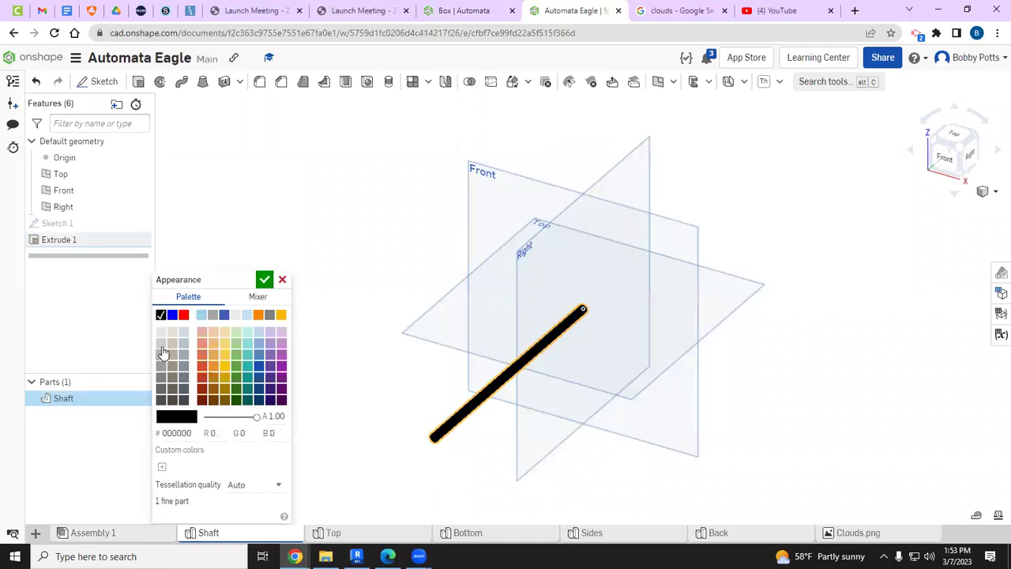
click(264, 281)
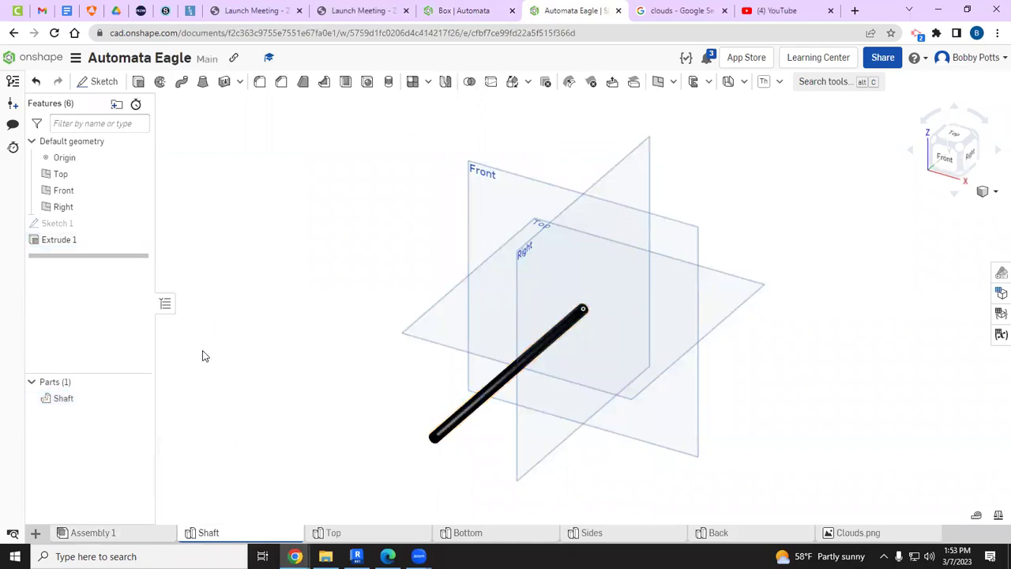
Insert the Shaft part into Assembly 1, placing it in the empty space beside the box
click(132, 533)
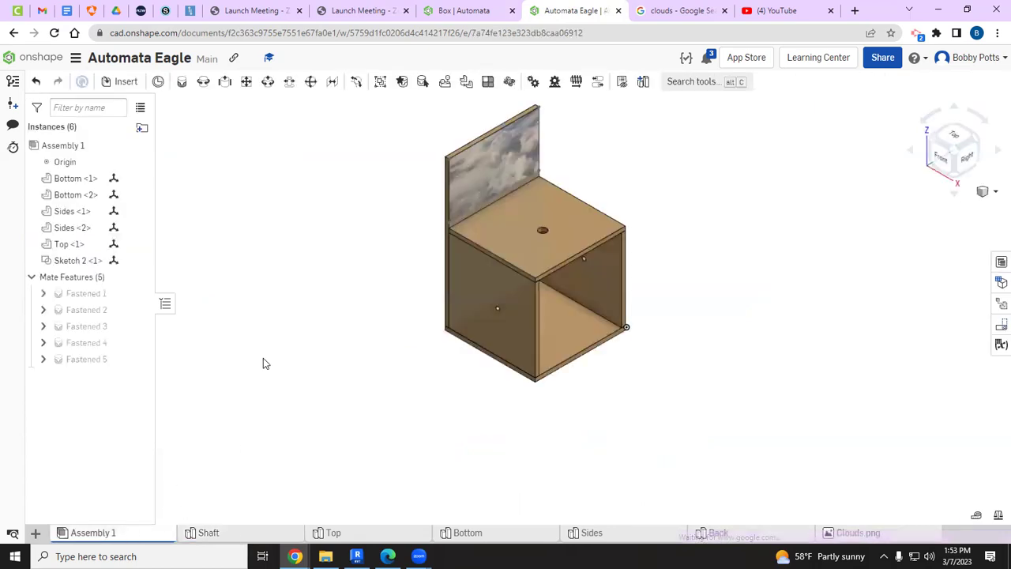
click(124, 81)
click(212, 310)
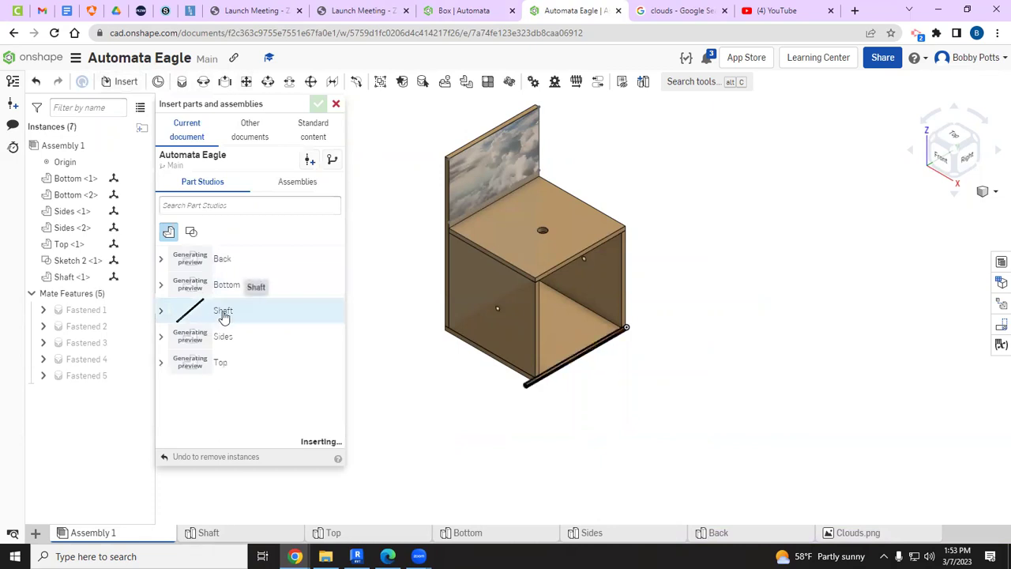
click(727, 320)
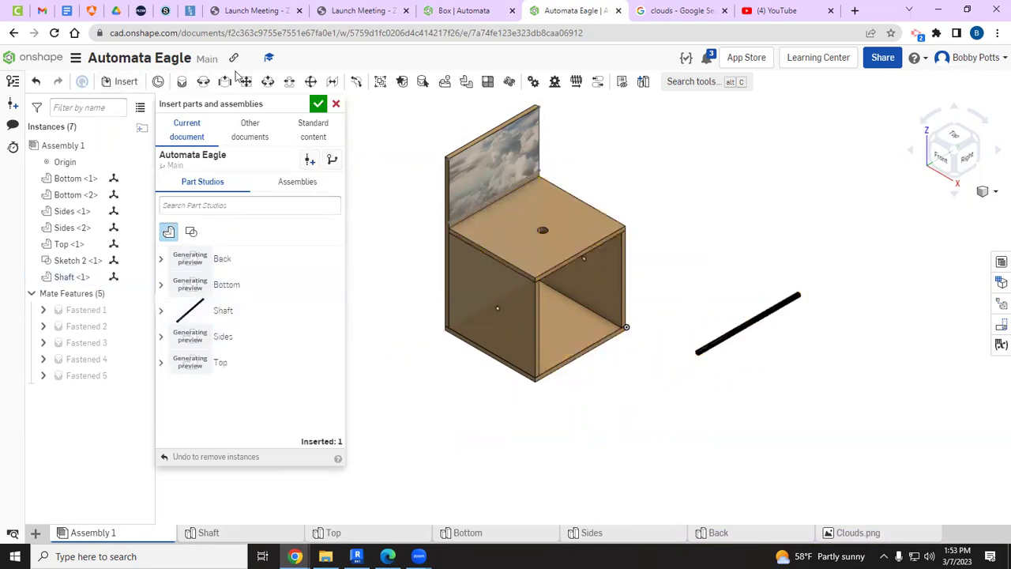
click(335, 105)
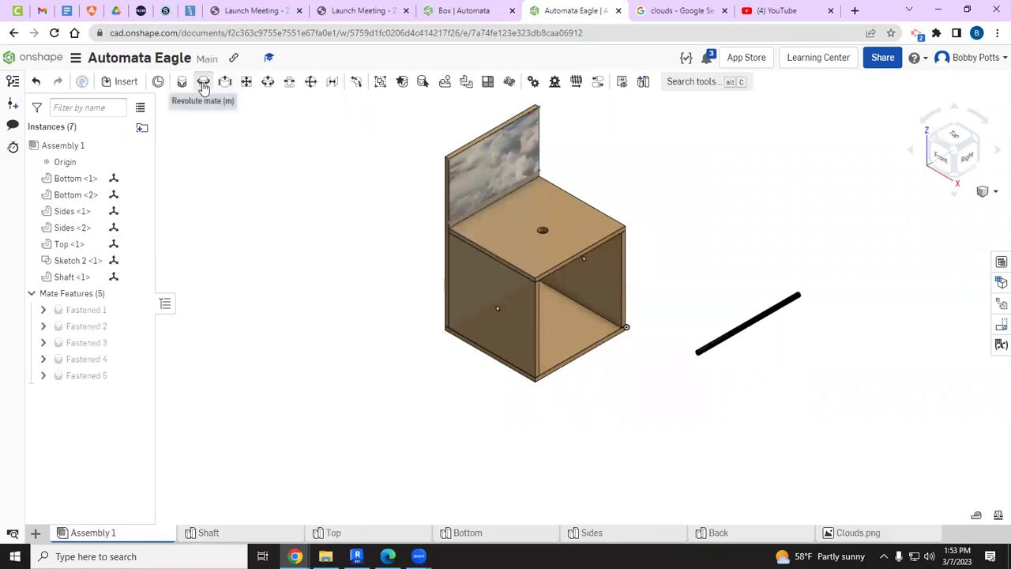
Add a Revolute mate joining the centre of the shaft's end face to the hole in the box's front side panel
click(203, 85)
scroll(703, 351, up, 2)
right_drag(573, 390, 678, 355)
scroll(680, 354, up, 5)
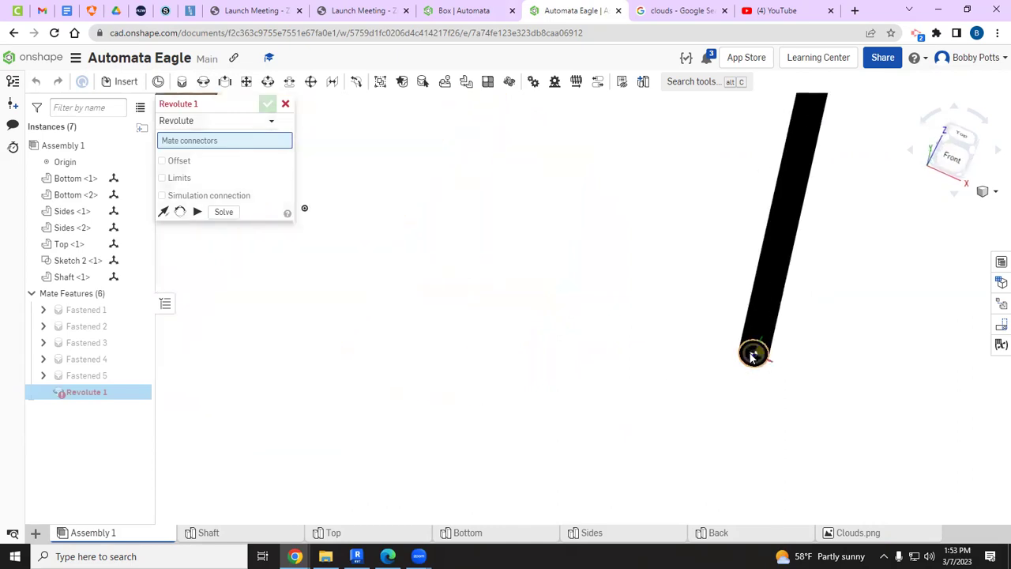
click(753, 357)
scroll(522, 366, down, 4)
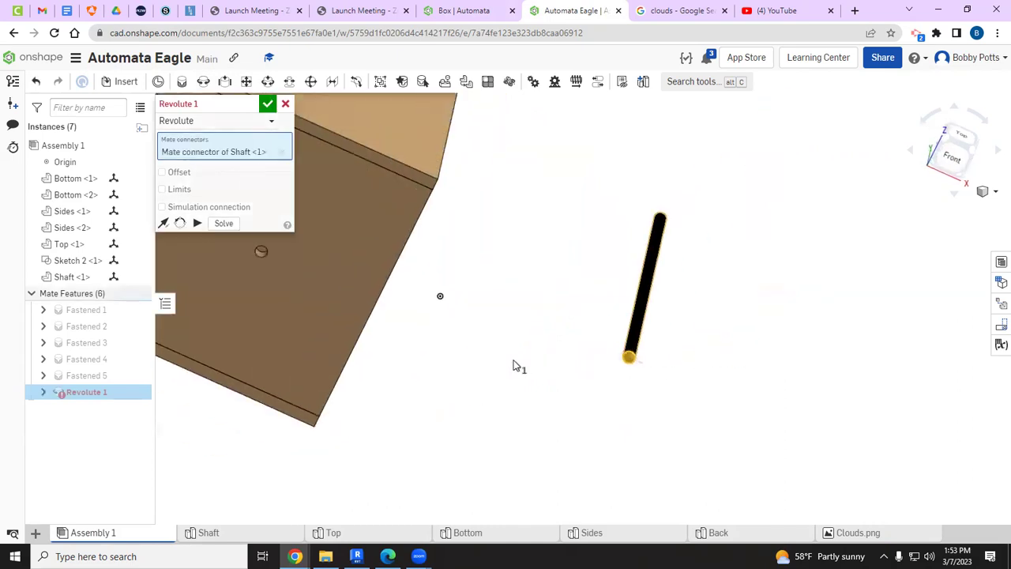
scroll(379, 309, up, 3)
scroll(372, 305, up, 2)
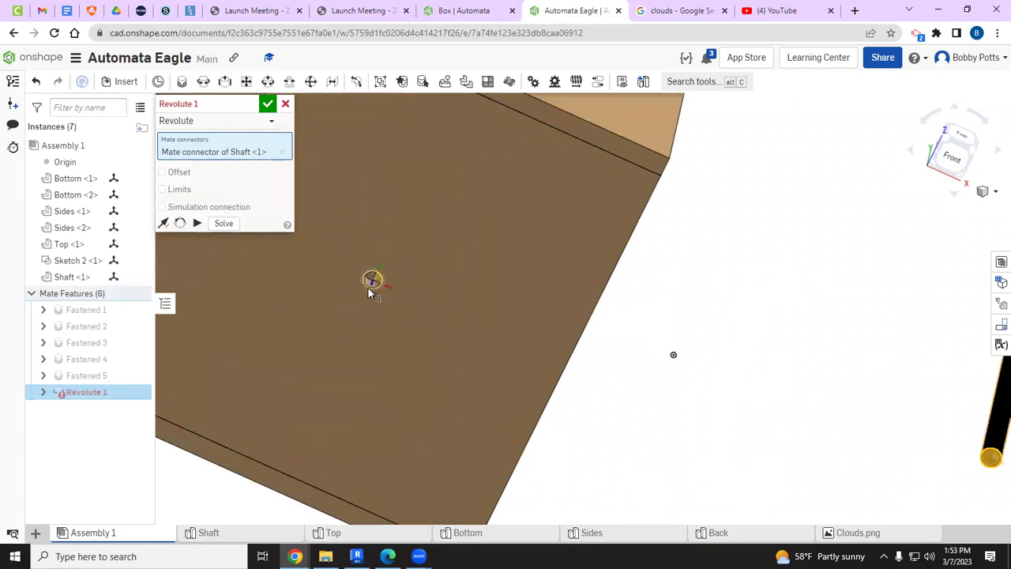
click(372, 282)
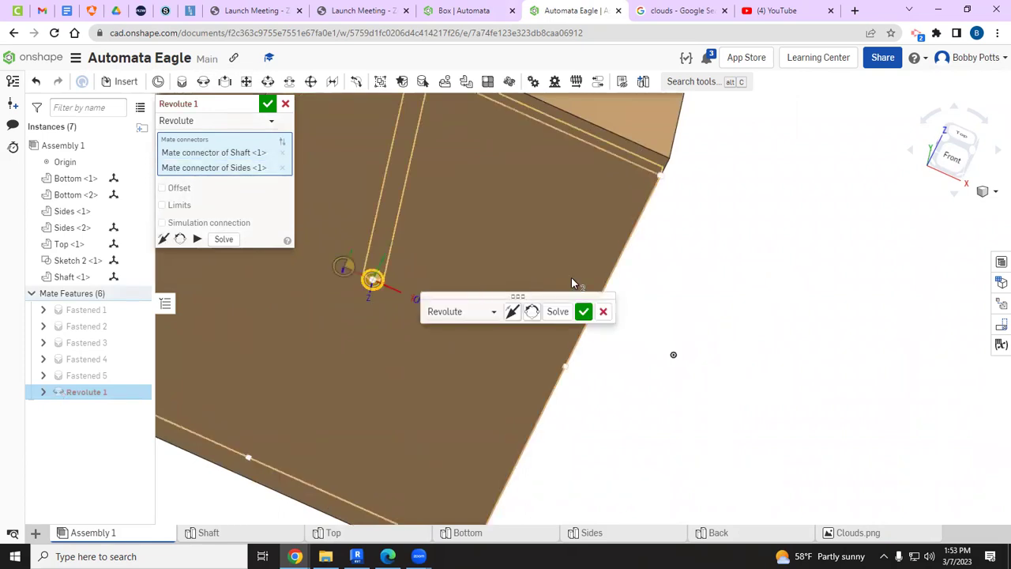
Offset the shaft's Revolute mate by 0.25 in along Z and accept the mate
click(969, 177)
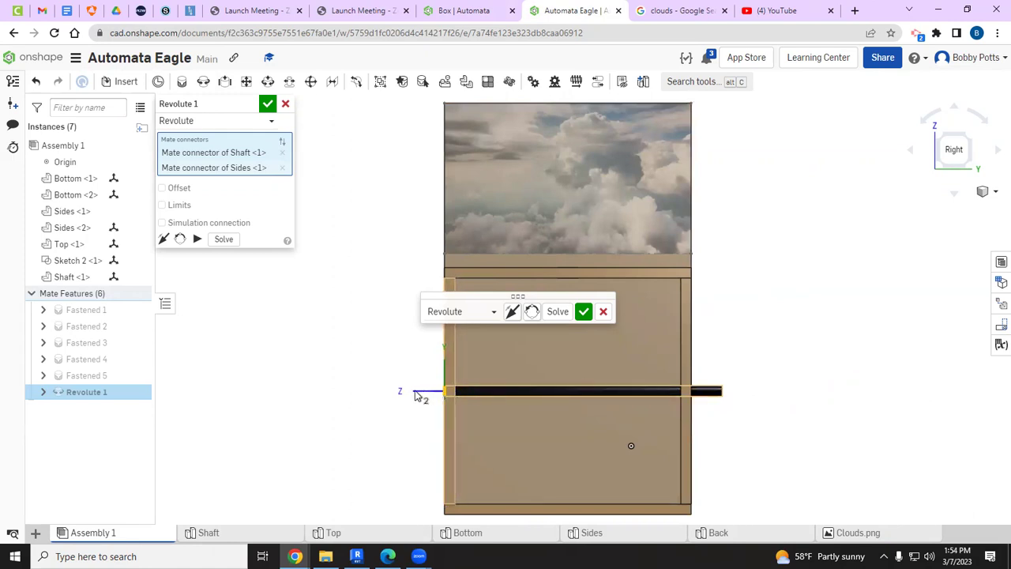
click(163, 188)
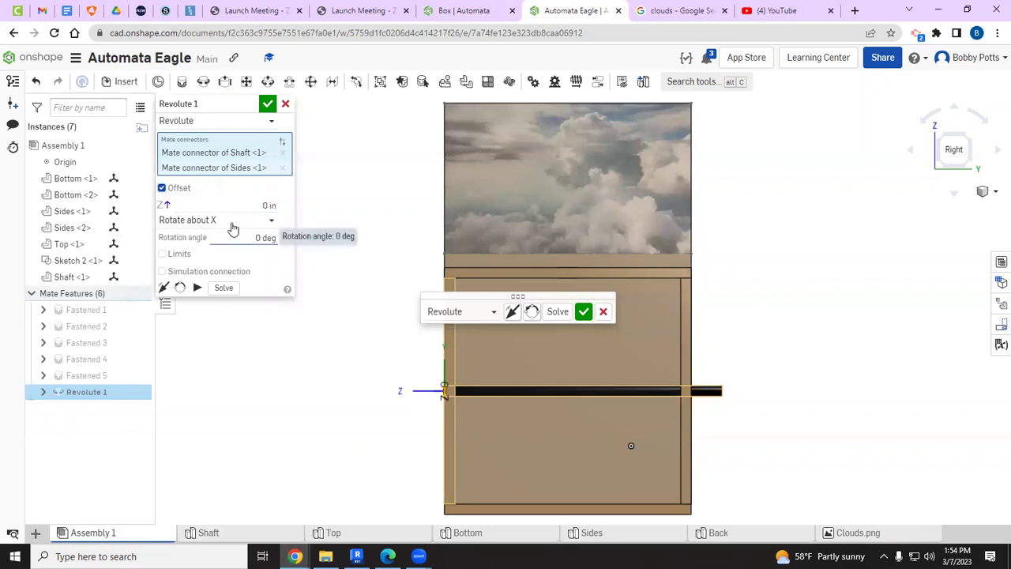
click(267, 206)
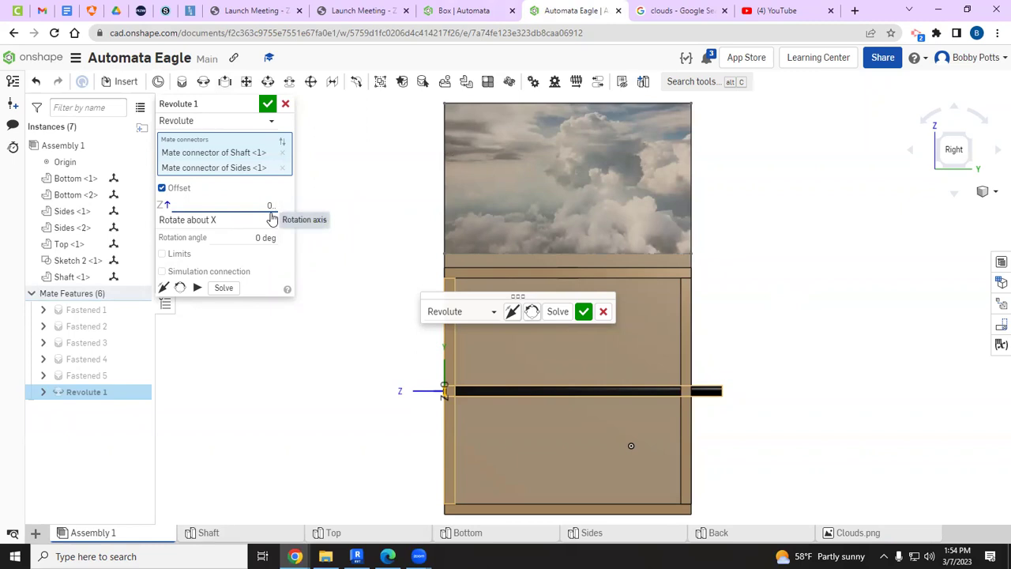
key(Return)
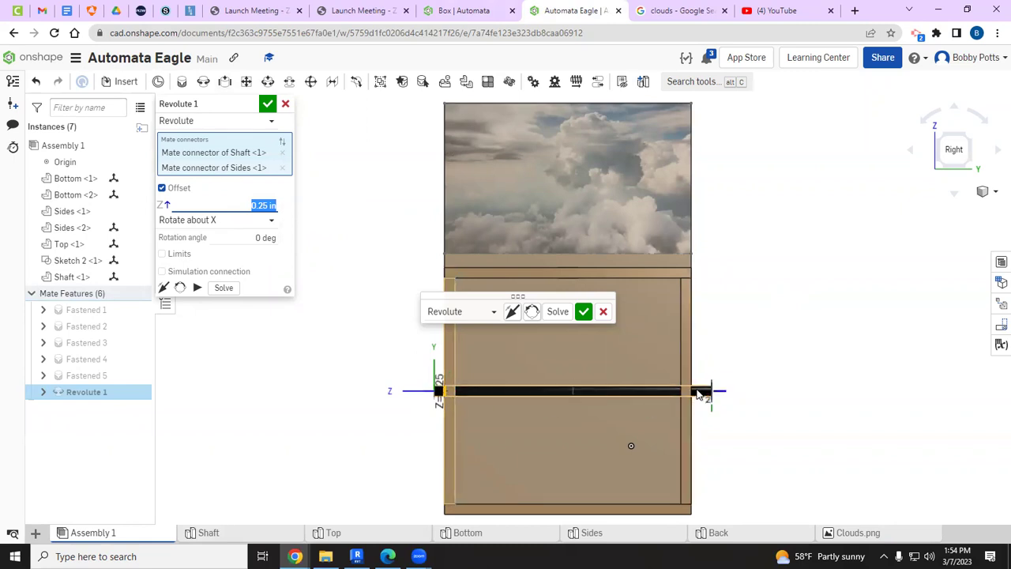
click(268, 104)
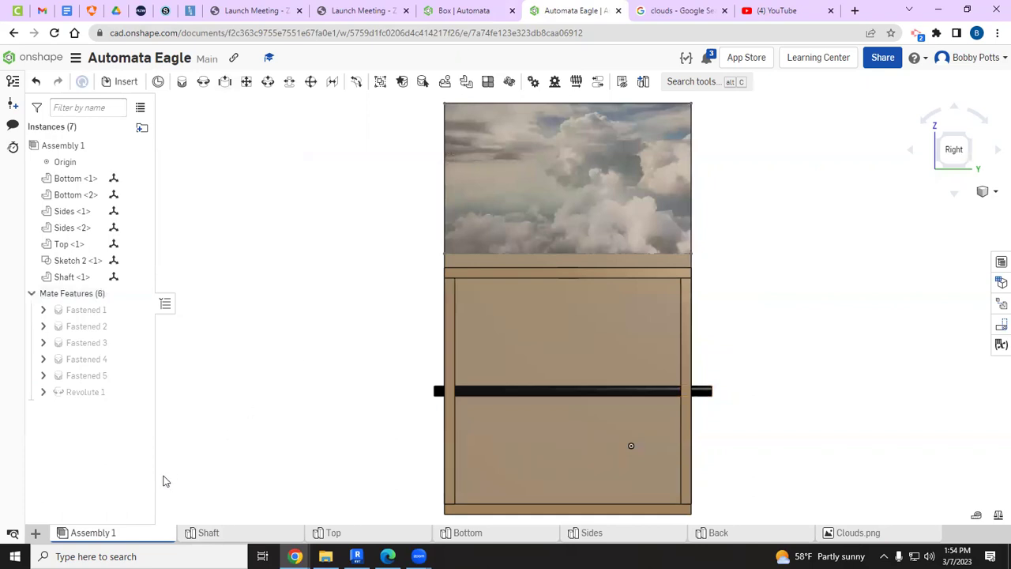
Create a new Part Studio and rename it Spacers
click(35, 533)
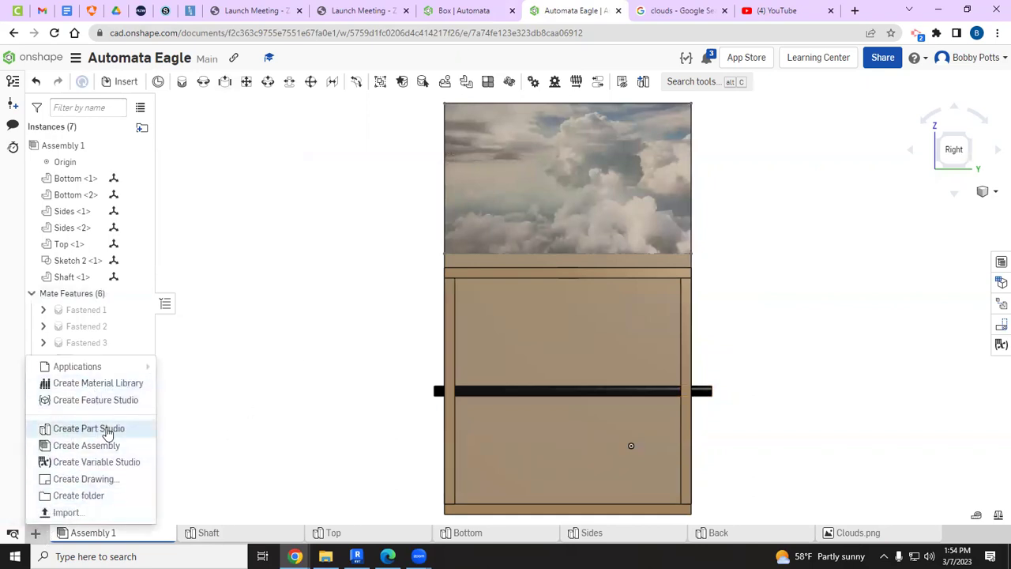
click(107, 431)
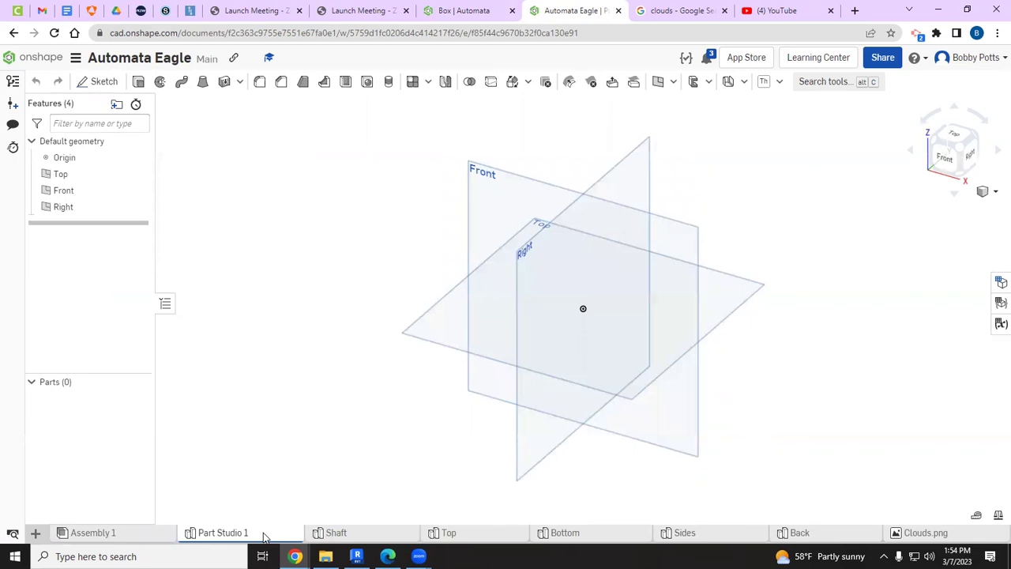
right_click(237, 532)
click(233, 440)
text(Spacers)
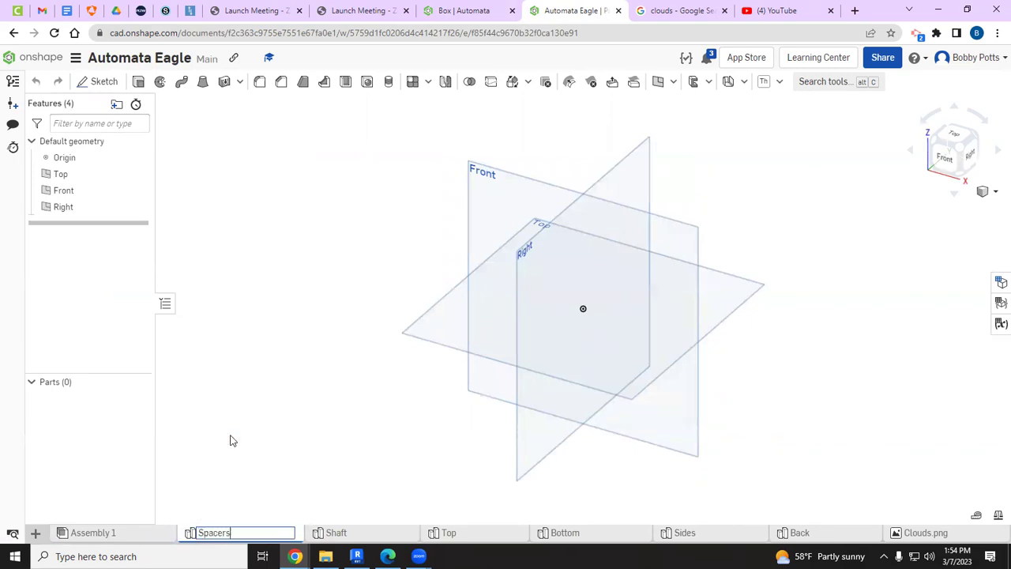
key(Return)
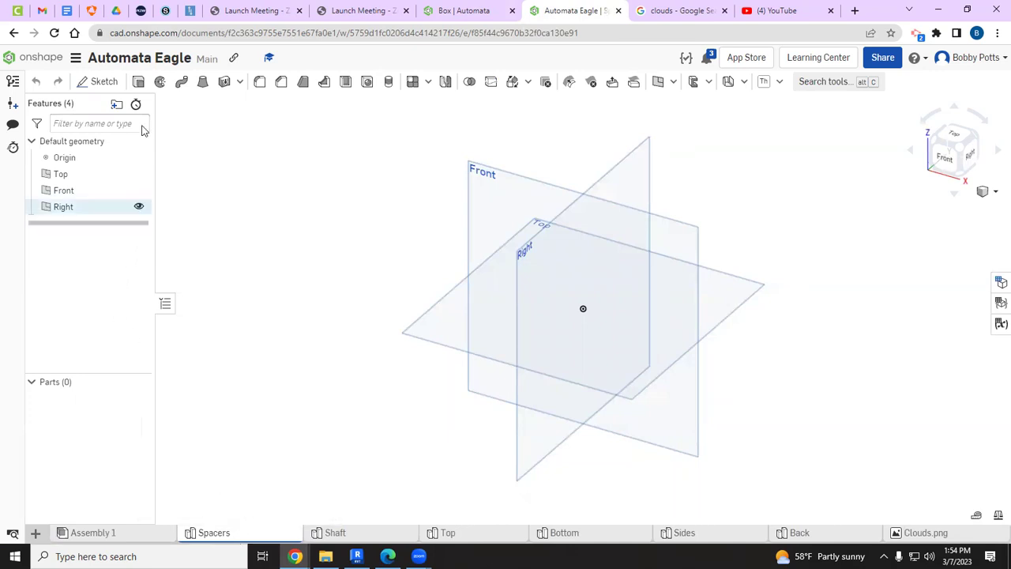
Start a sketch on the Front plane and draw a 0.25 in diameter circle centred on the origin
click(104, 82)
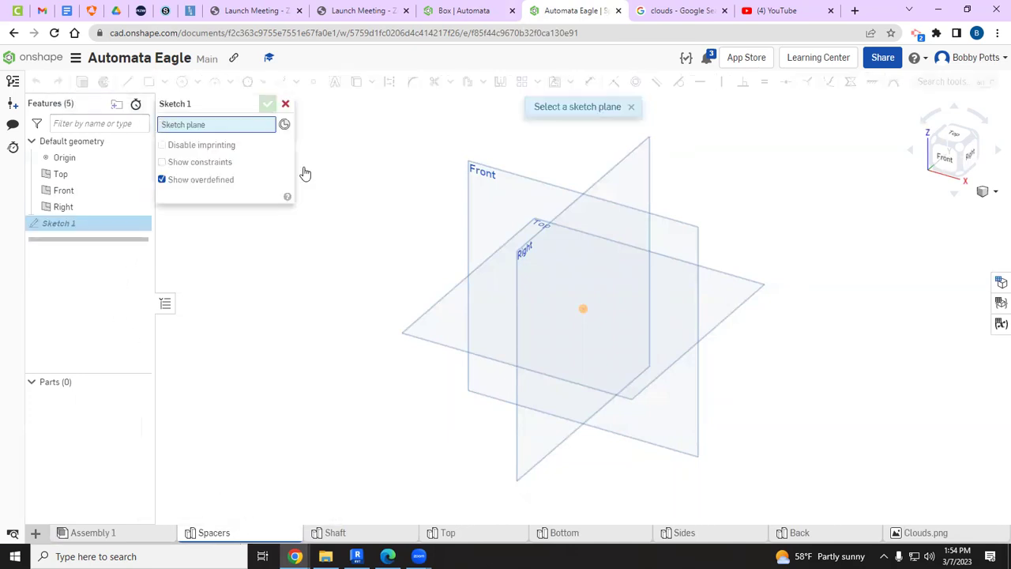
click(470, 188)
click(182, 82)
key(n)
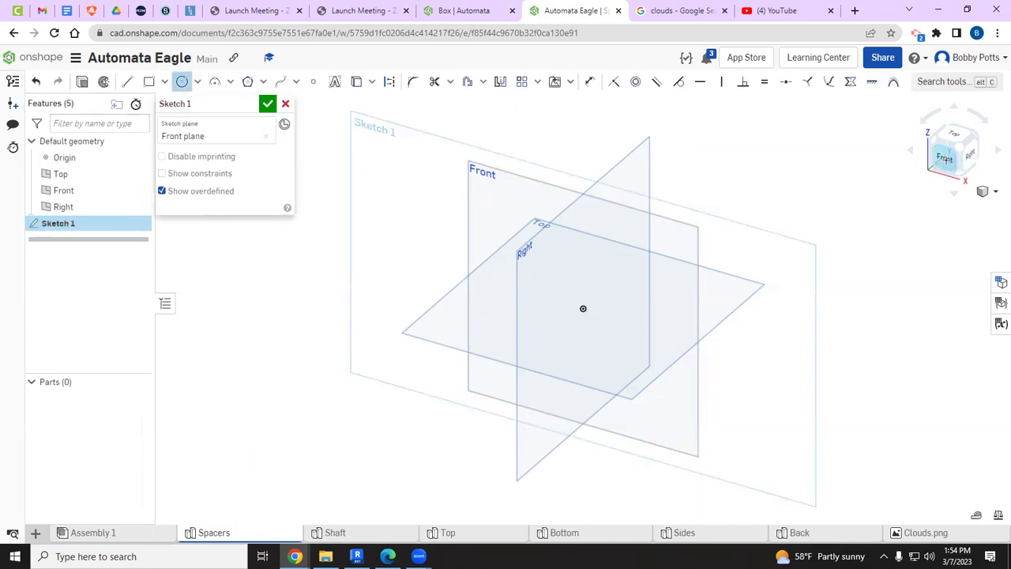
click(584, 308)
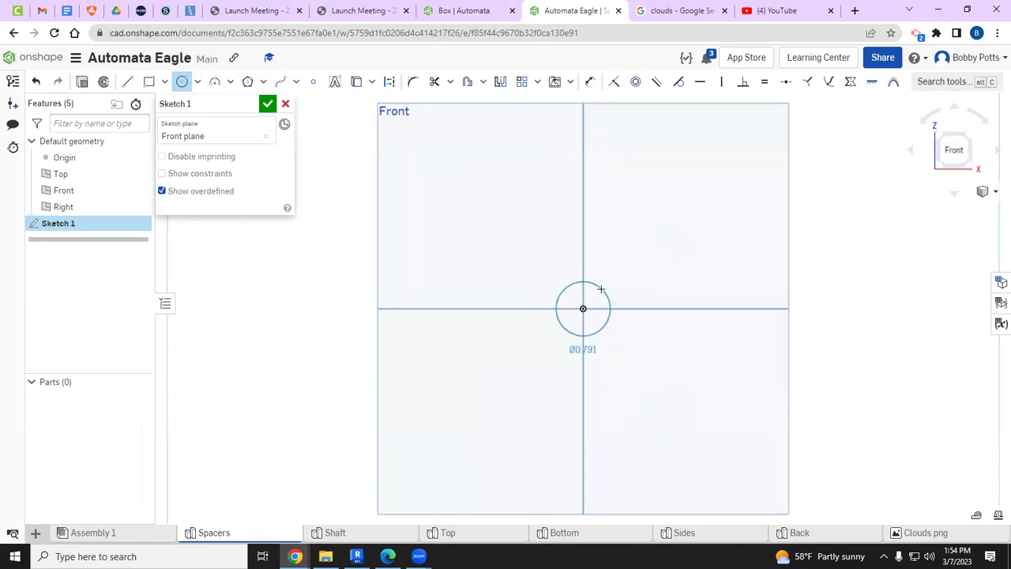
click(584, 334)
text(0.25)
key(Return)
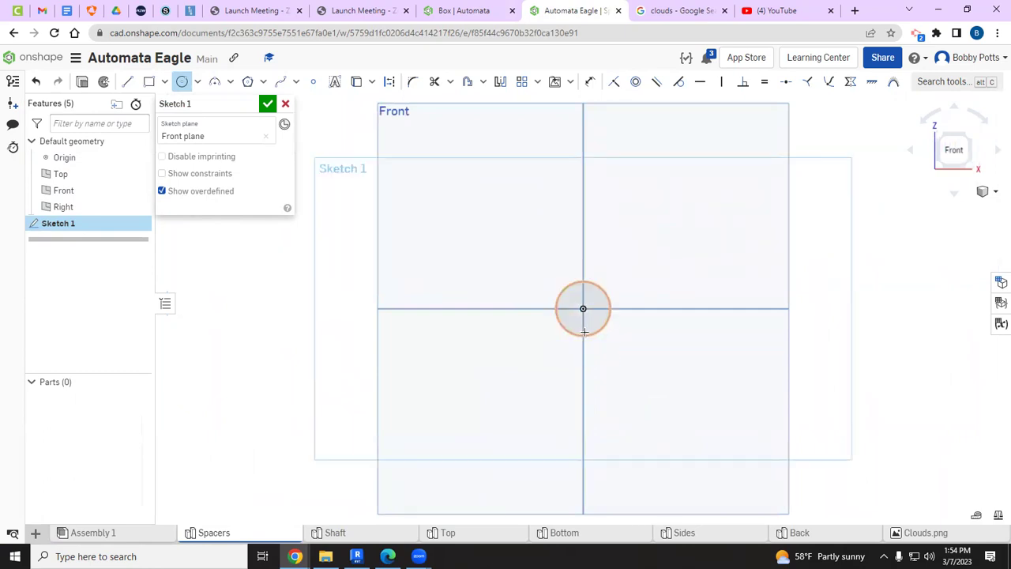
Add a concentric 0.5 in diameter circle around the 0.25 in circle at the origin
click(584, 308)
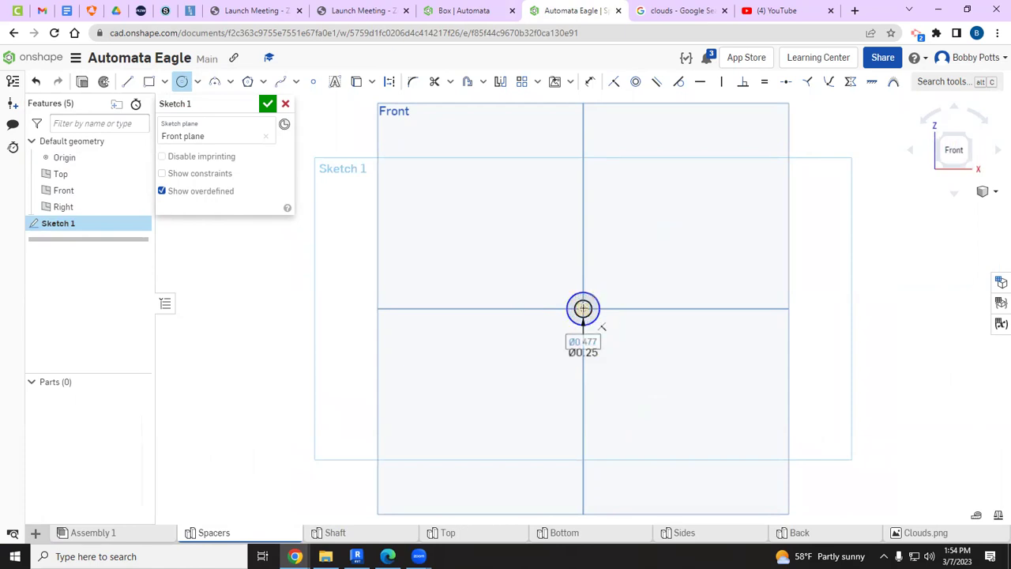
text(0.5)
key(Return)
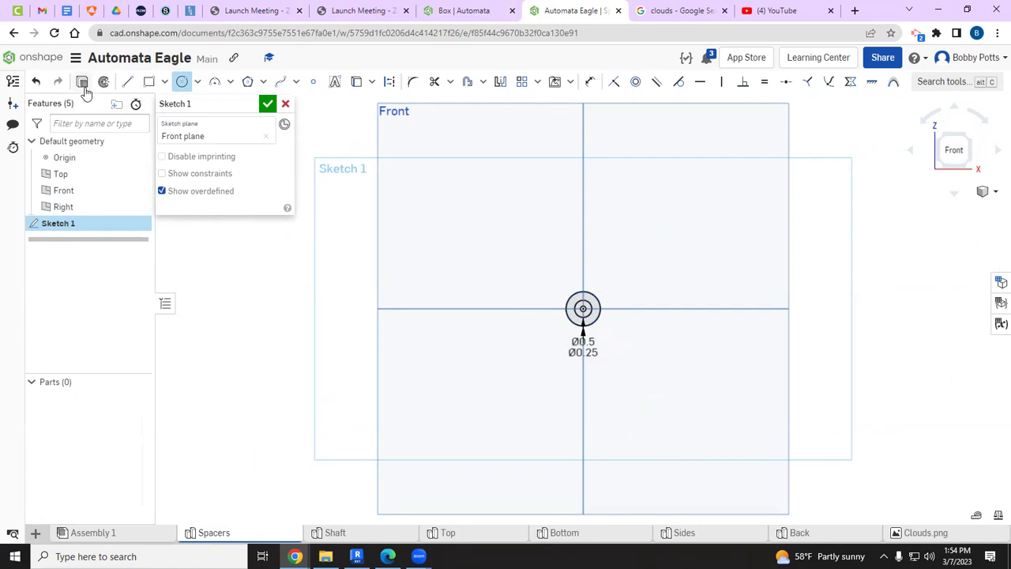
Extrude the ring between the two circles as a new solid with a blind depth of 0.25 in
click(83, 86)
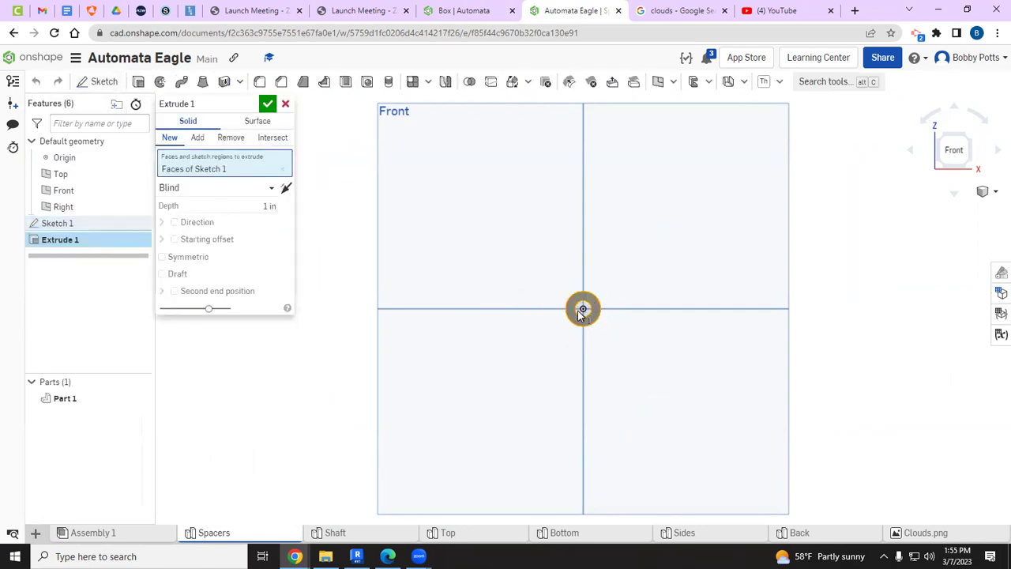
click(267, 206)
text(0.25)
key(Return)
click(272, 104)
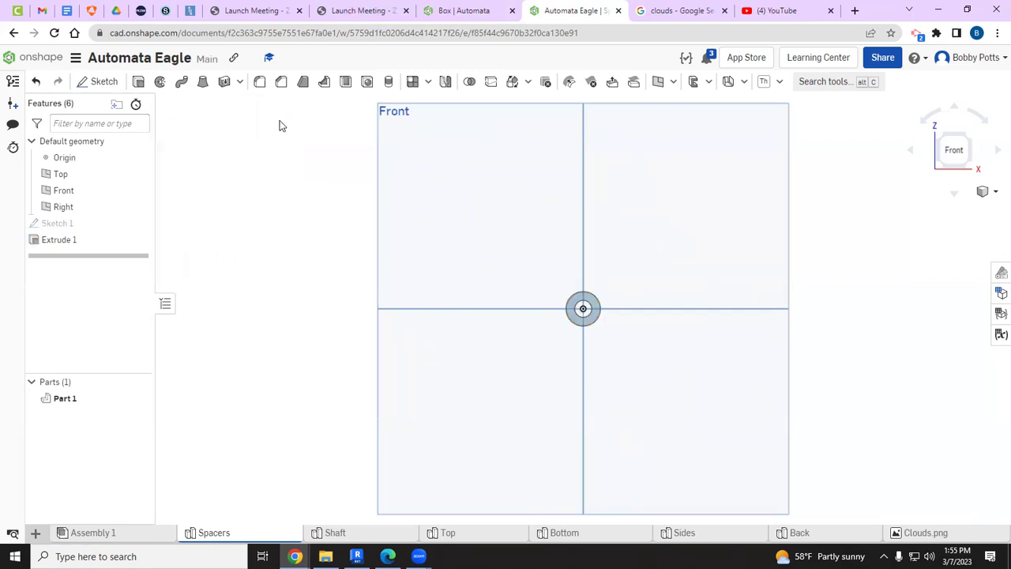
Rename the extruded ring part as Spacer and set its appearance colour to red (FF0000)
right_click(65, 399)
click(113, 216)
text(Spacer)
key(Return)
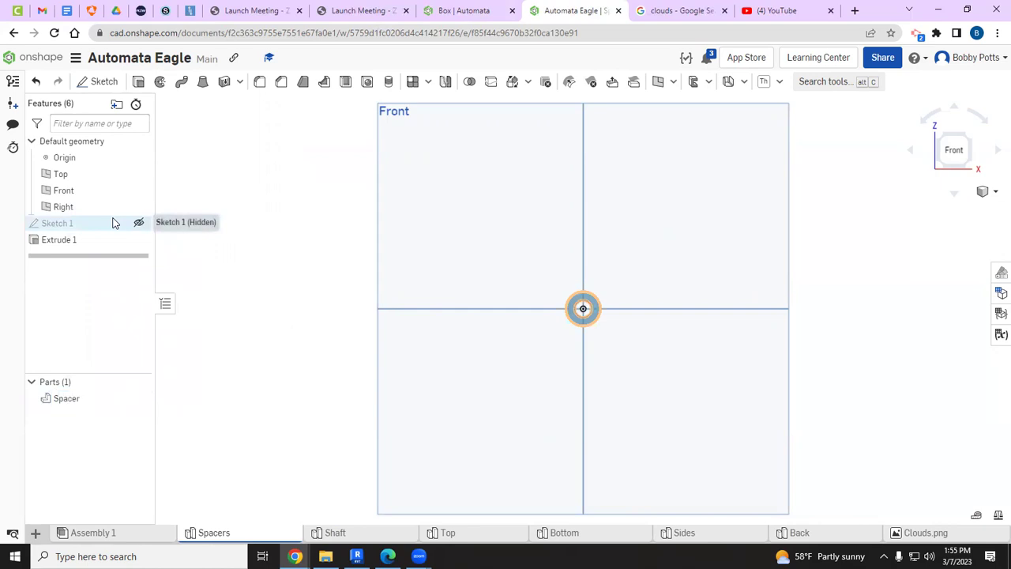
right_click(63, 403)
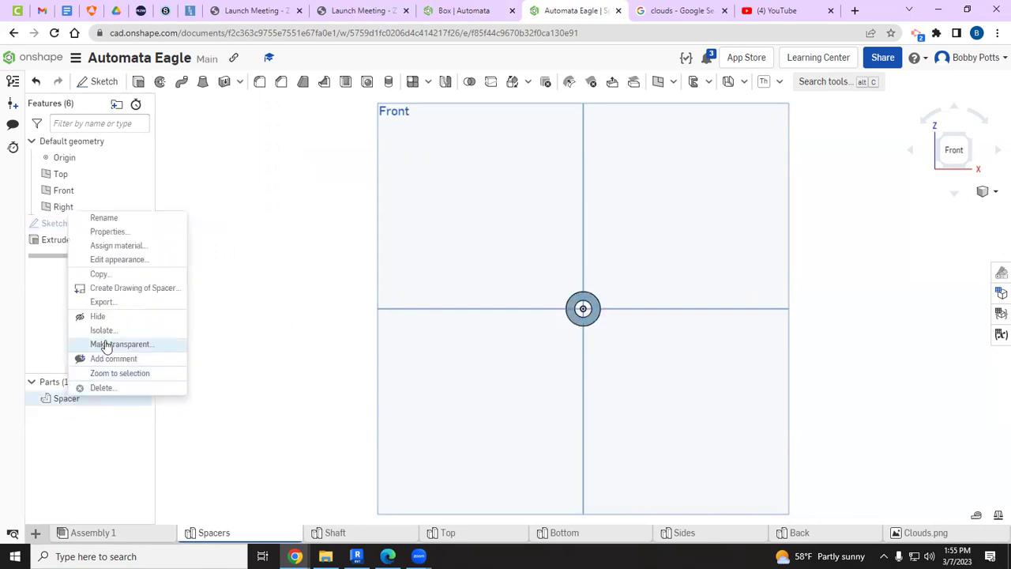
click(118, 260)
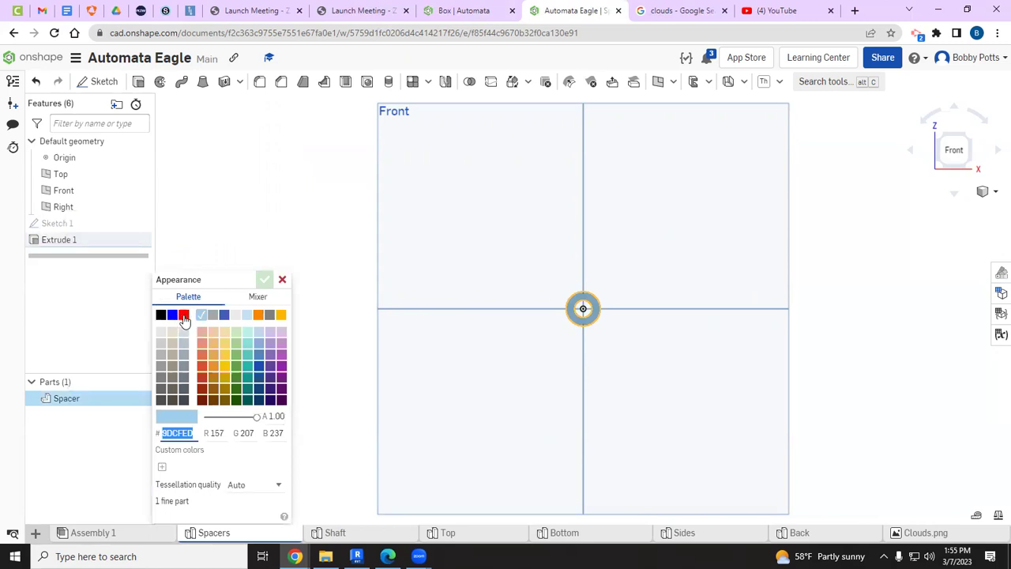
click(184, 317)
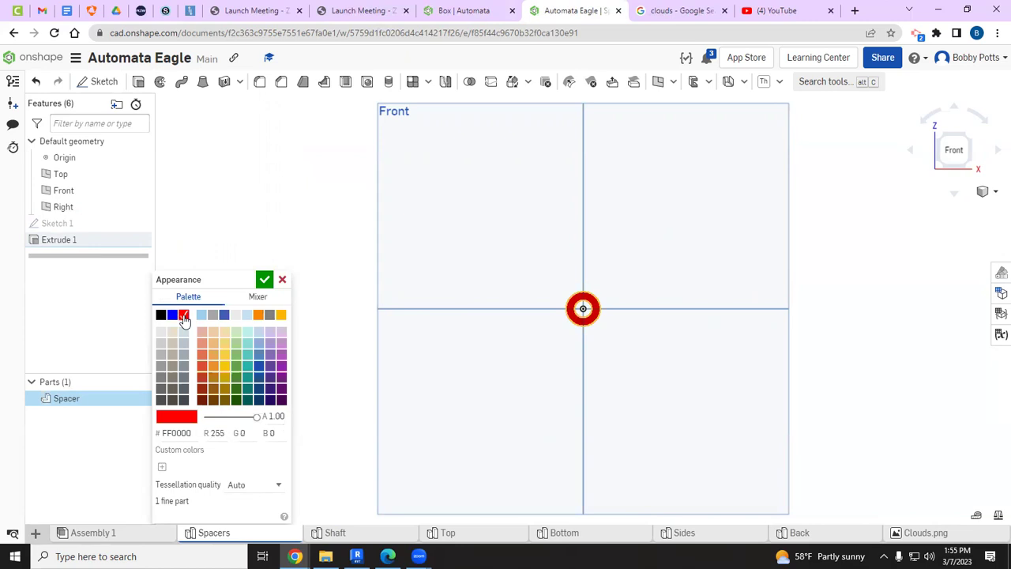
click(265, 280)
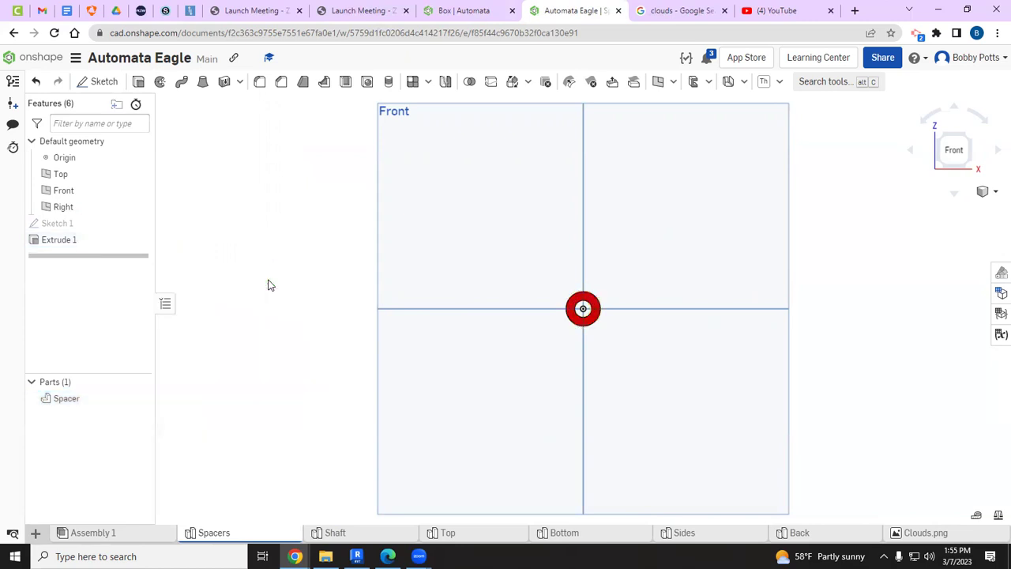
Insert two Spacer parts into Assembly 1, placing one beside each end of the shaft
click(101, 535)
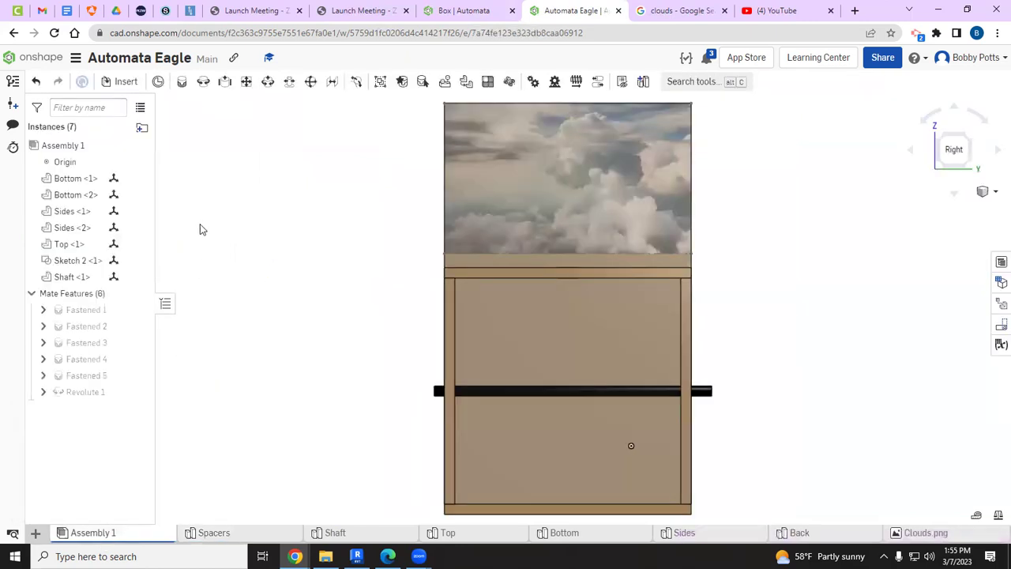
click(126, 81)
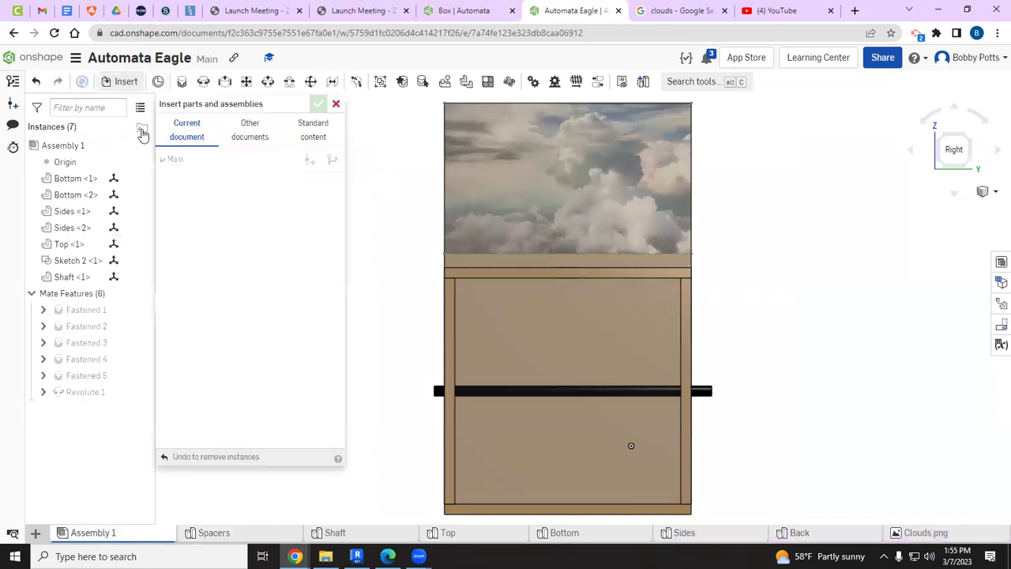
click(189, 362)
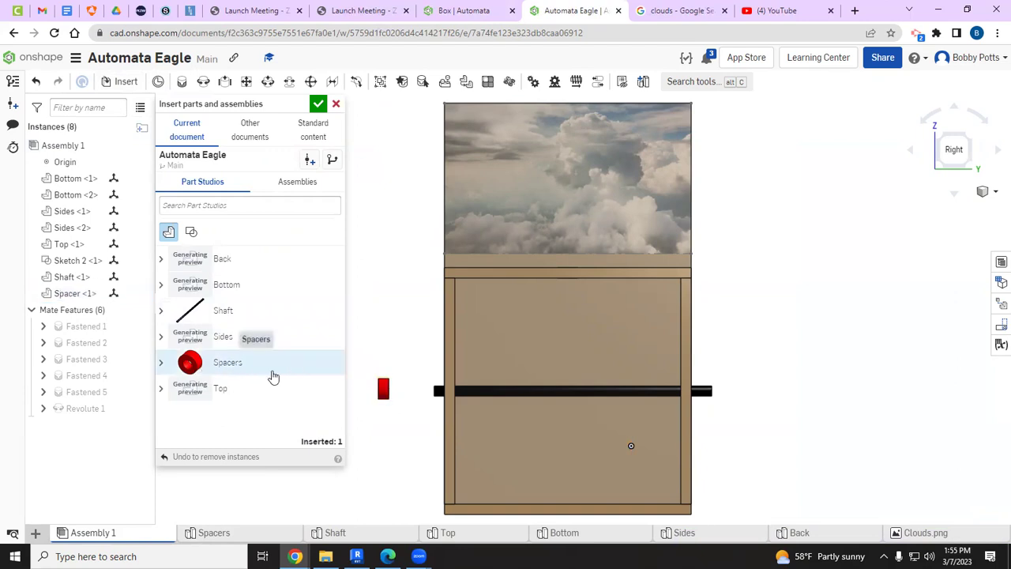
click(277, 366)
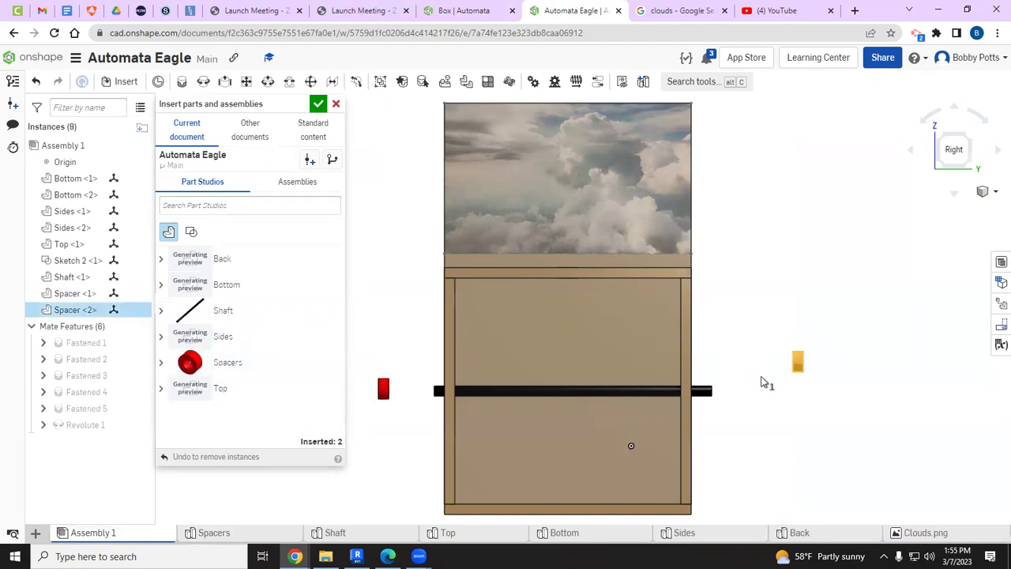
click(737, 393)
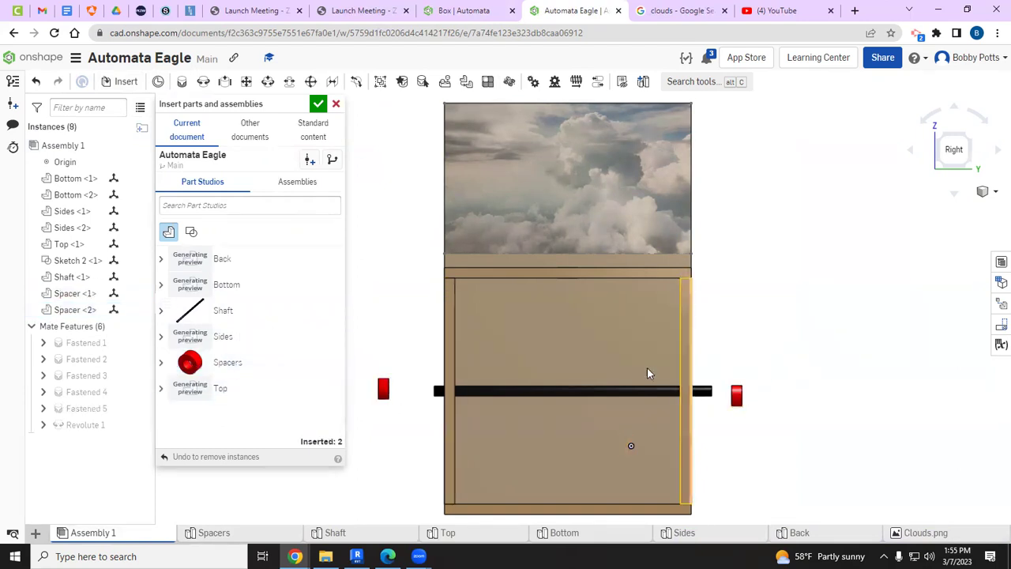
click(318, 103)
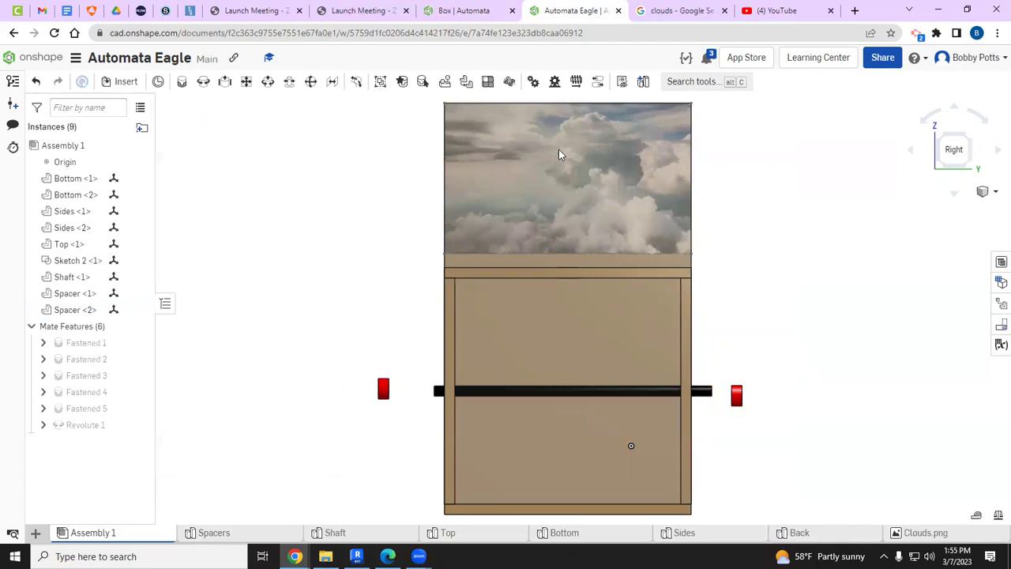
Add a Fastened mate joining the first spacer's outer face centre to the centre of the shaft's front end face
click(963, 171)
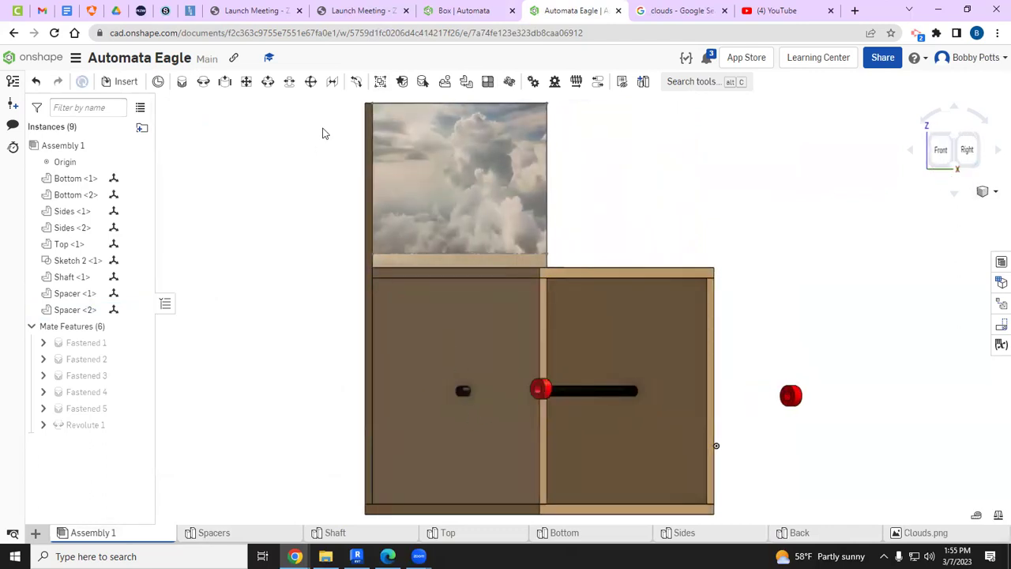
click(184, 82)
scroll(432, 462, up, 5)
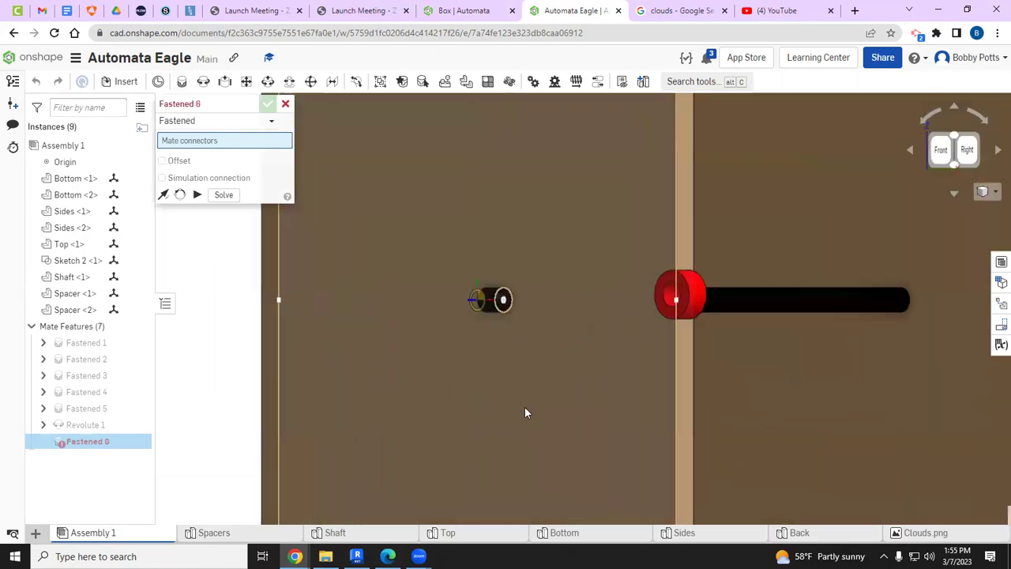
scroll(684, 302, up, 2)
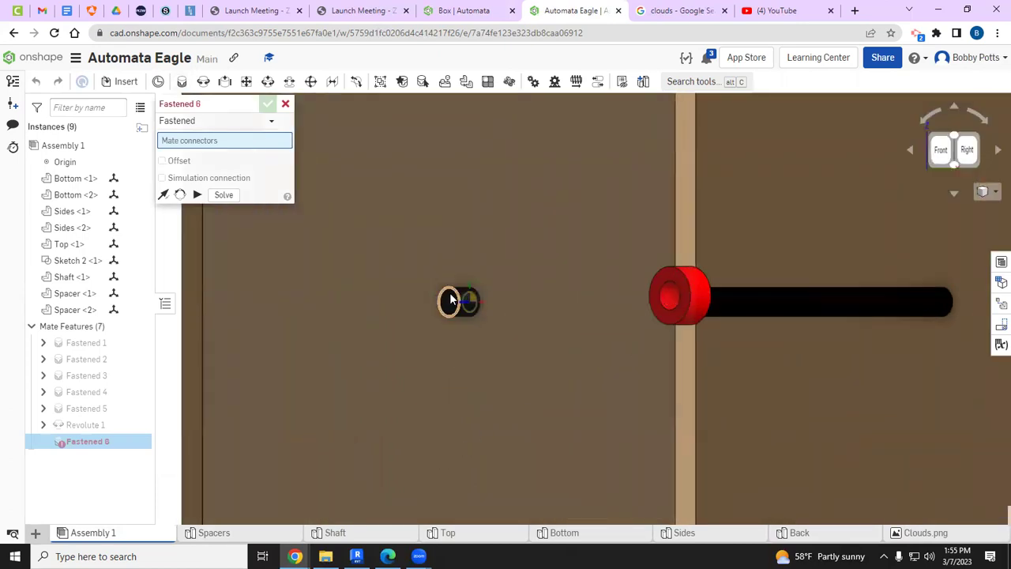
click(676, 294)
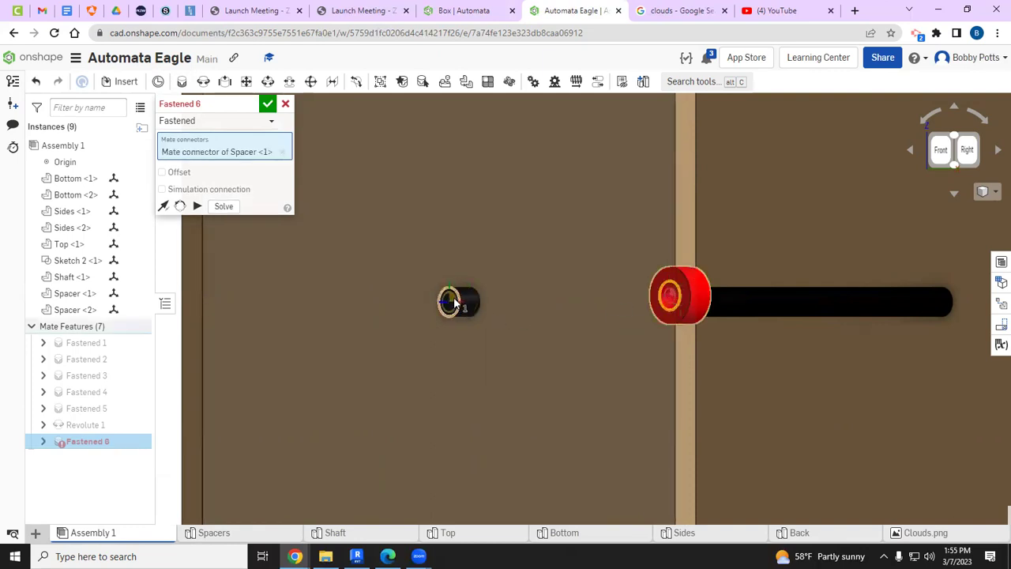
click(451, 301)
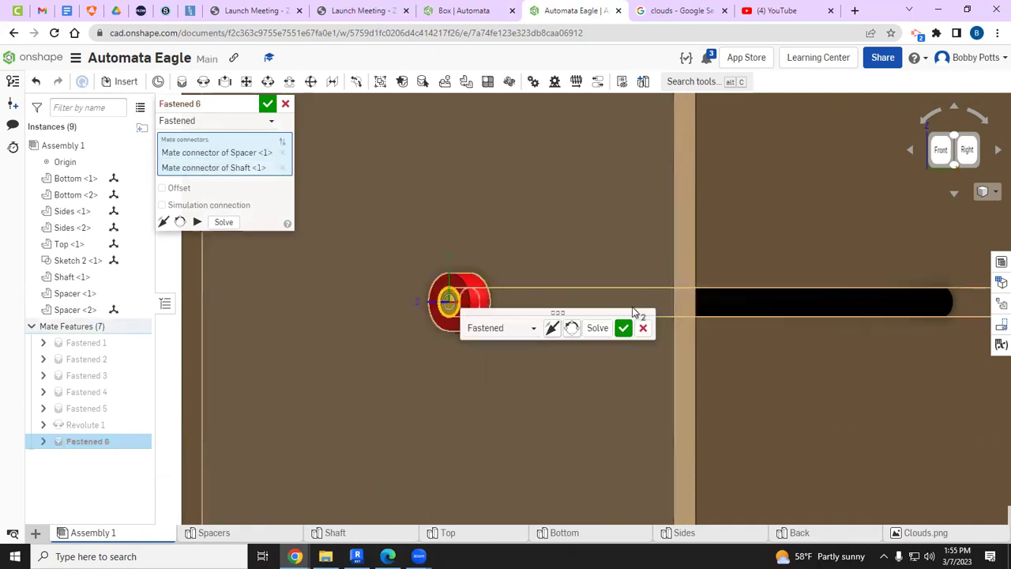
click(969, 155)
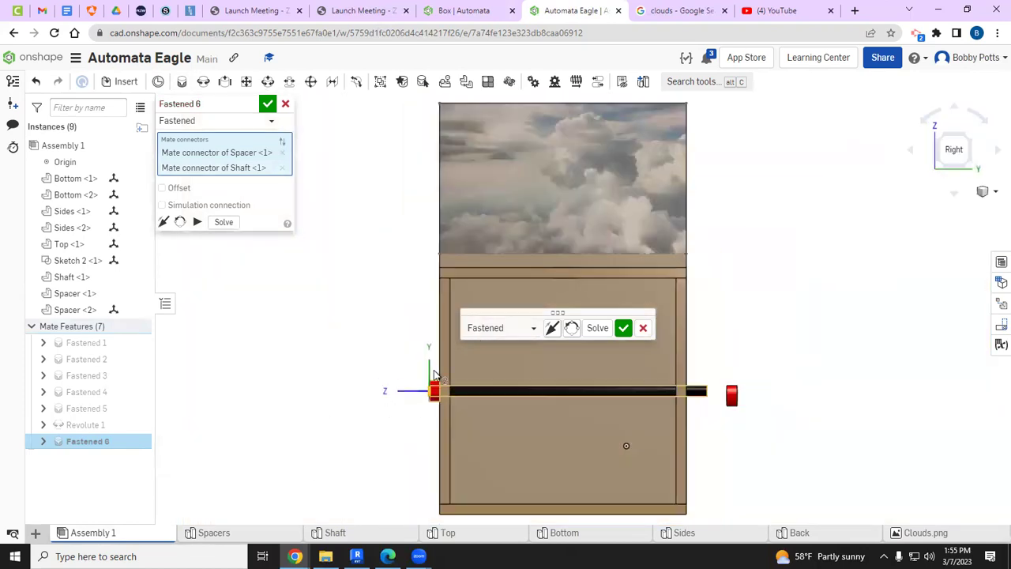
right_drag(705, 397, 652, 394)
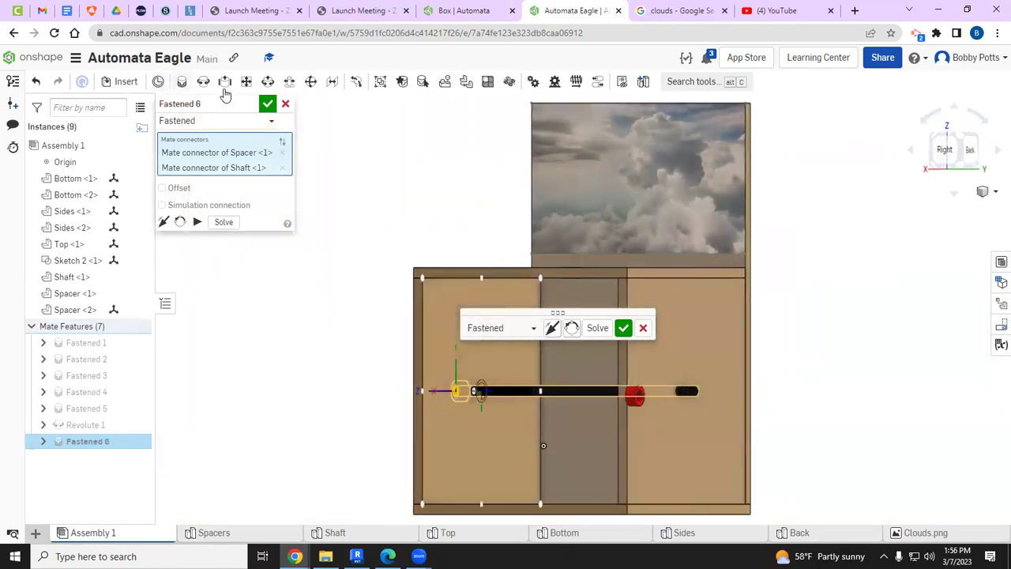
click(268, 103)
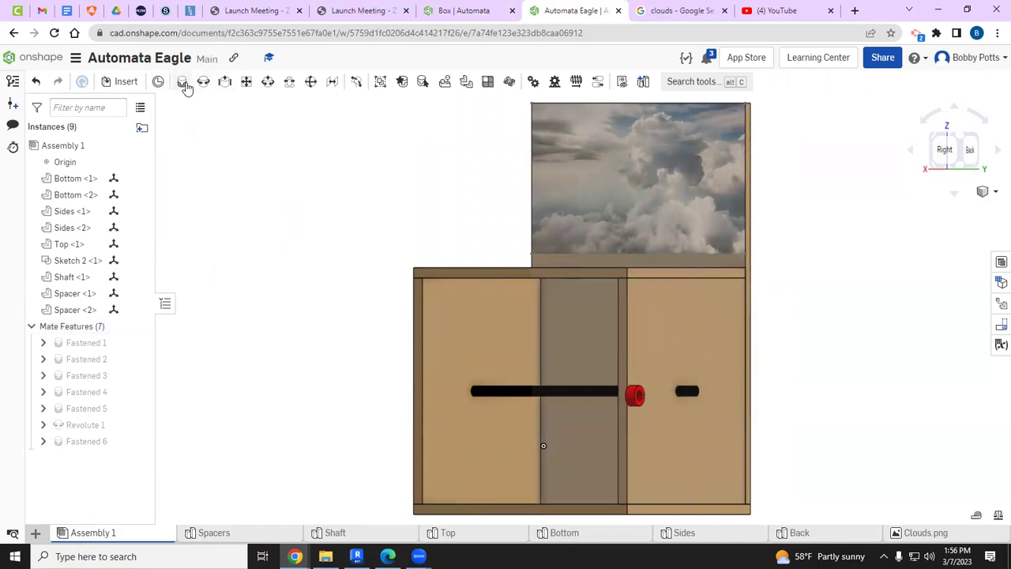
Add a Fastened mate joining the second spacer's outer face centre to the centre of the shaft's back end face
click(183, 82)
scroll(659, 394, up, 5)
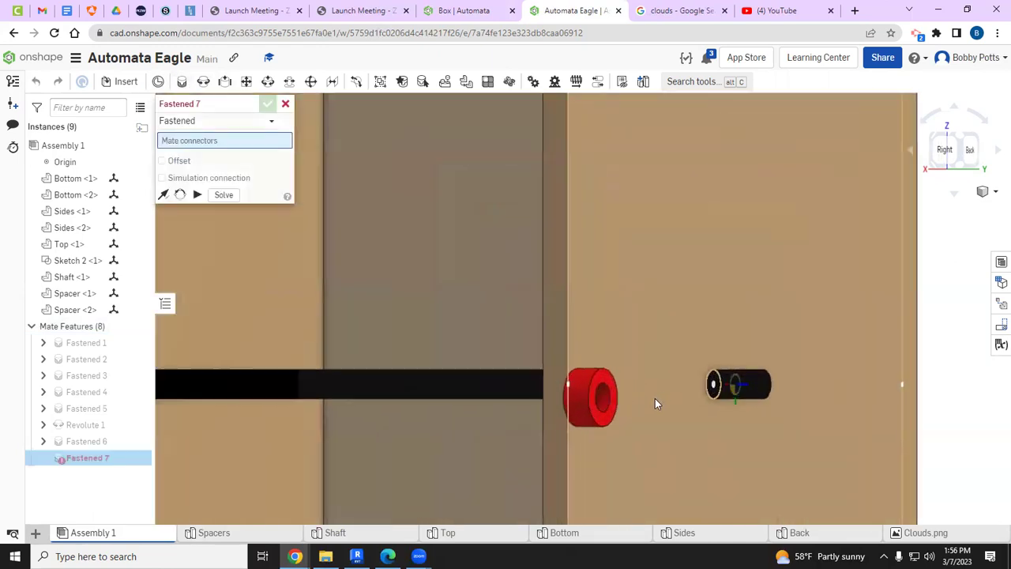
right_drag(655, 404, 608, 385)
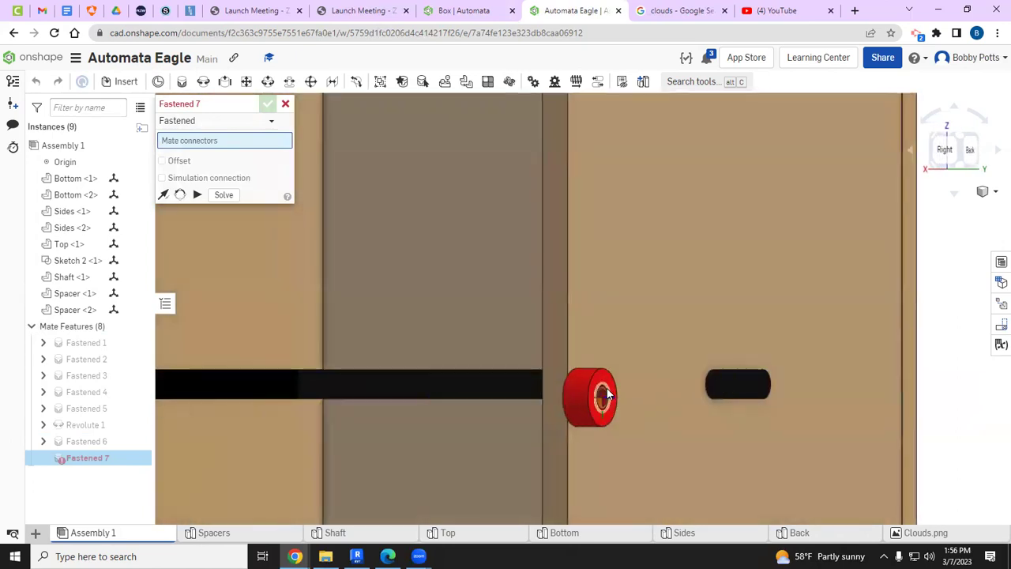
click(763, 385)
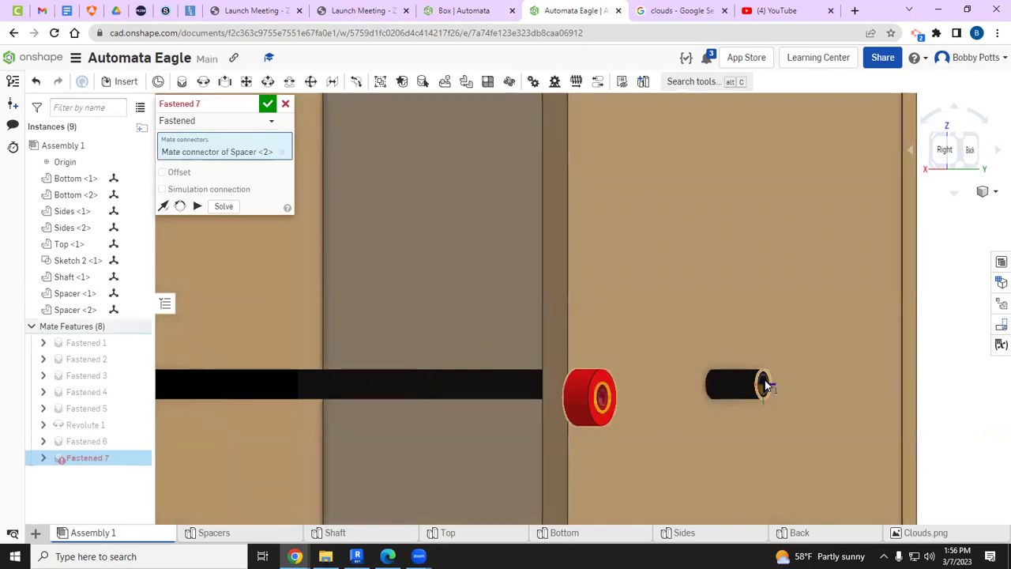
click(764, 384)
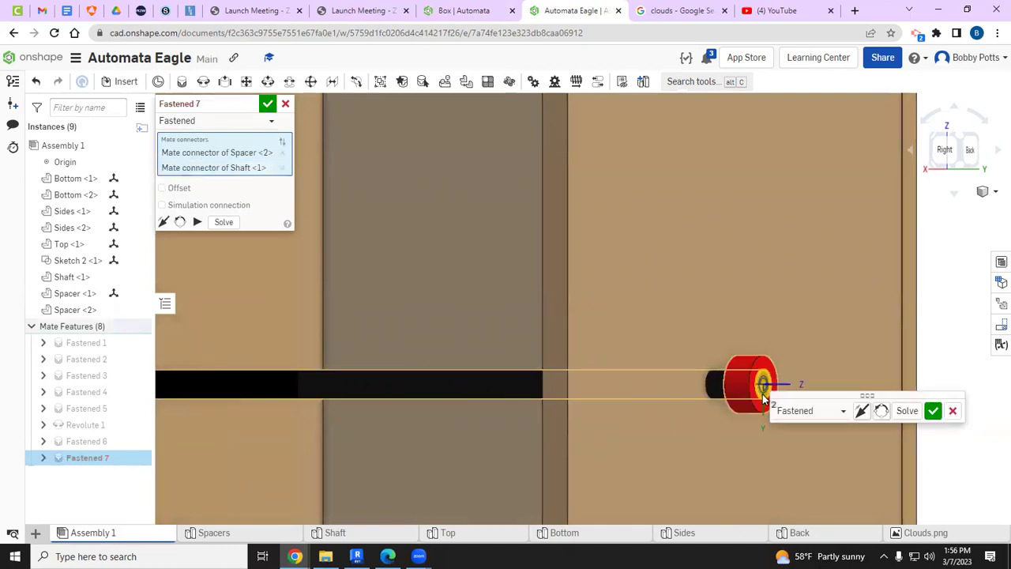
Offset the second spacer's Fastened mate by -0.25 in along Z and accept the mate
click(951, 150)
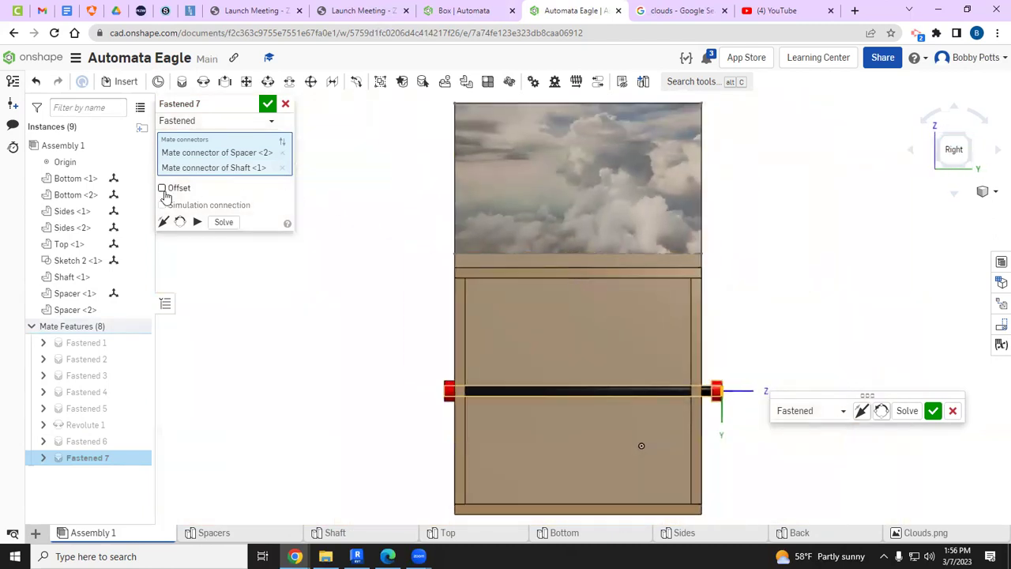
click(162, 188)
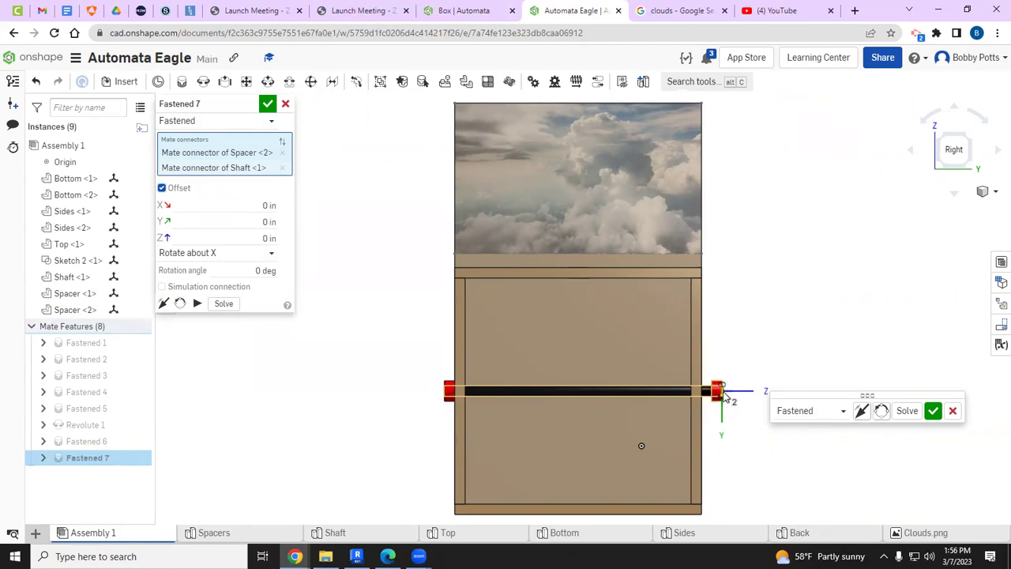
click(244, 242)
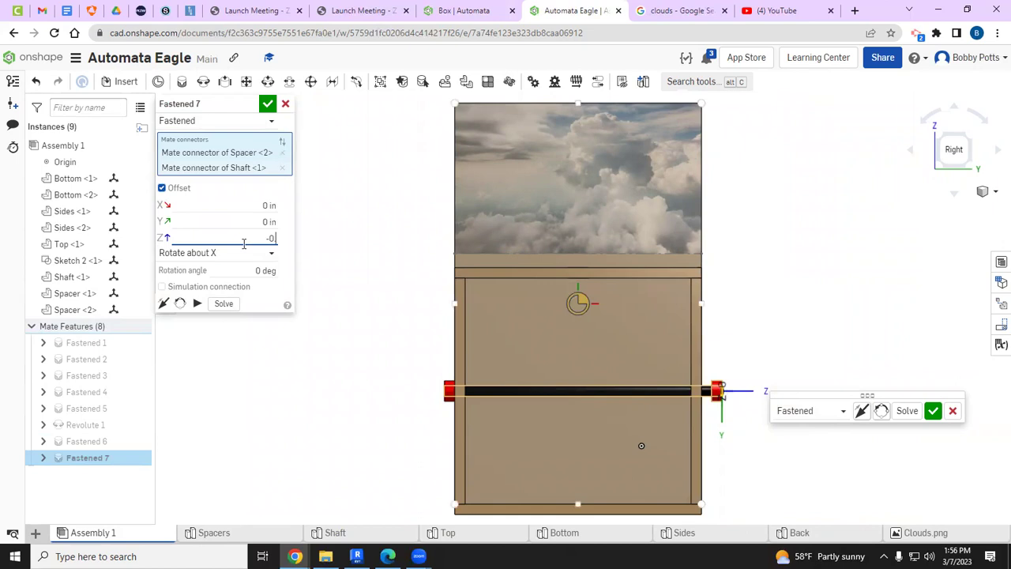
key(Return)
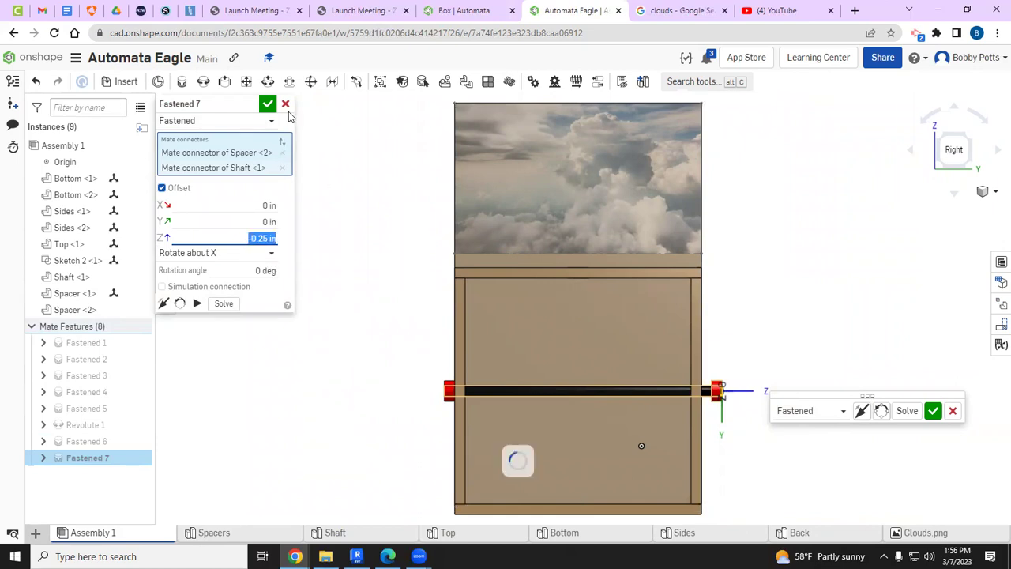
click(268, 104)
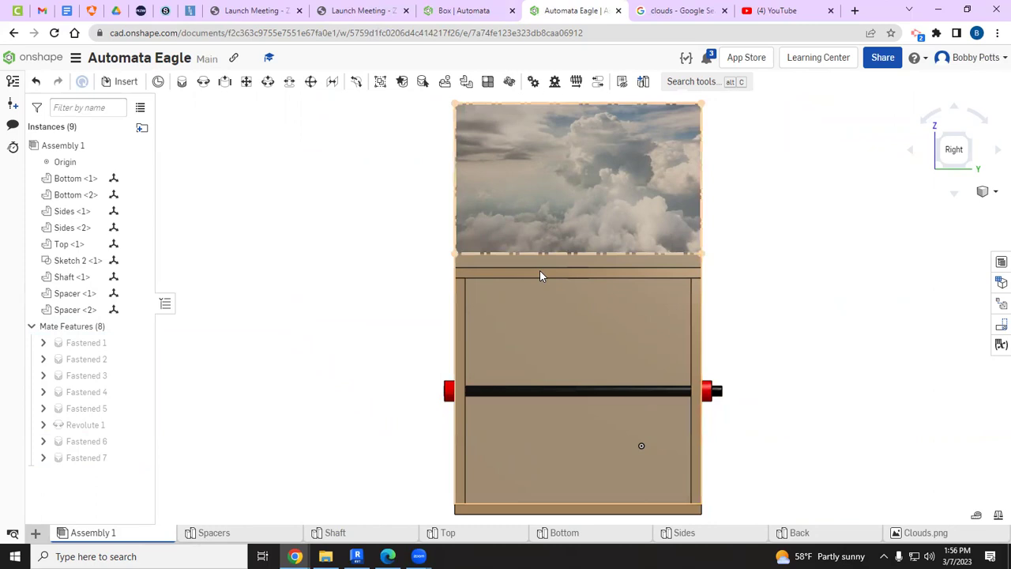
Create a new Part Studio and rename it Crank Arm
click(35, 532)
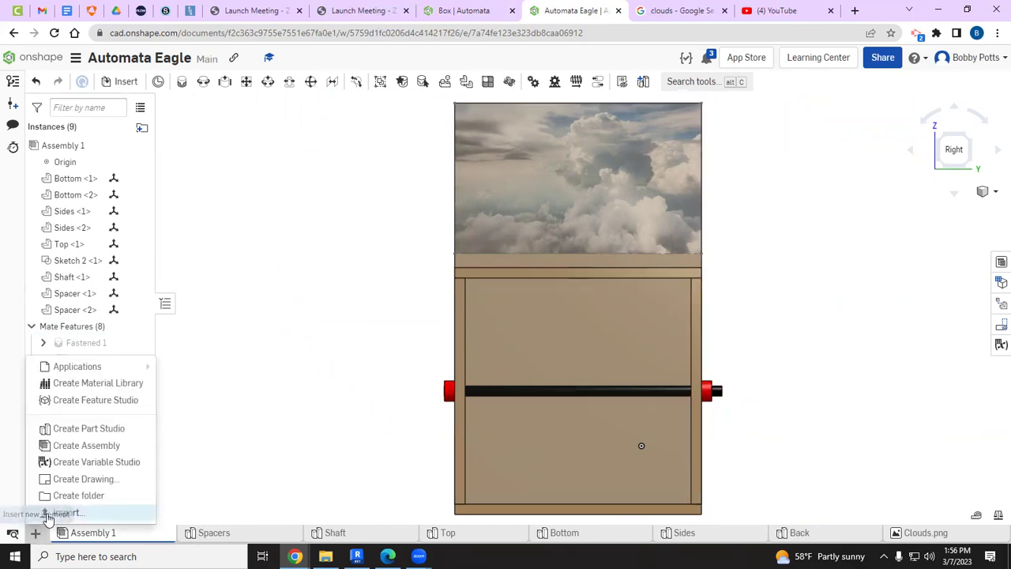
click(82, 428)
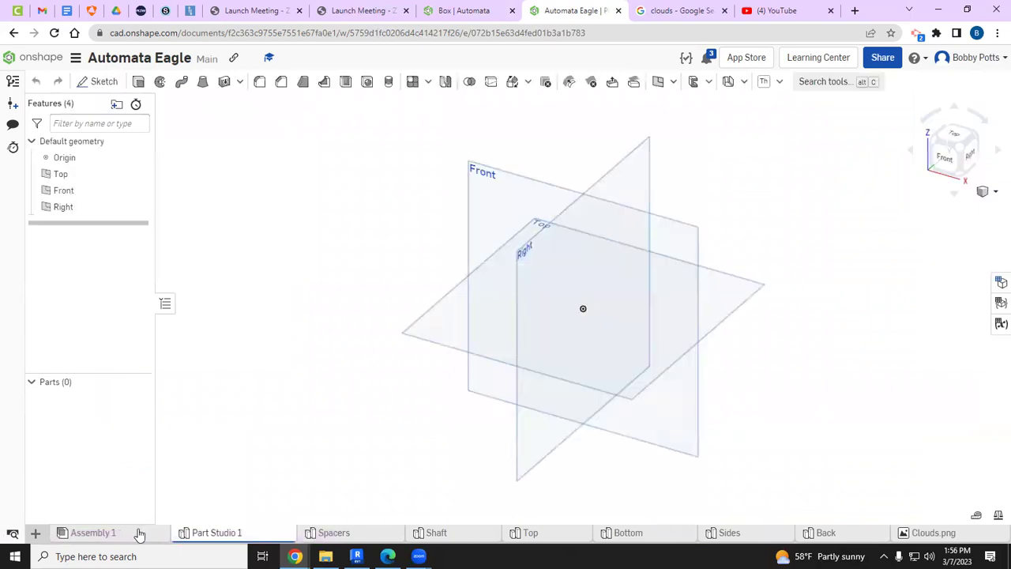
right_click(212, 535)
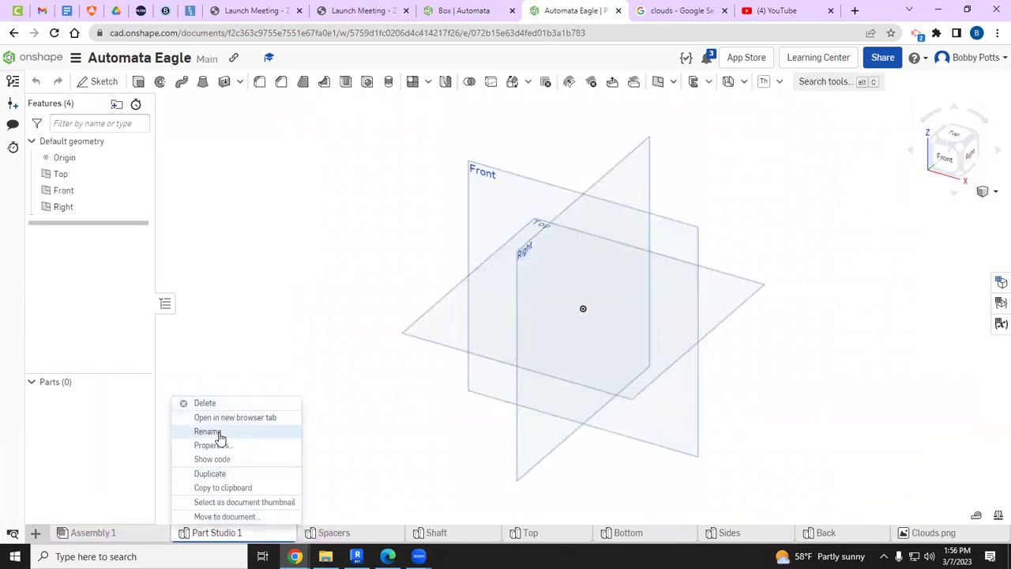
click(208, 432)
text(Cran)
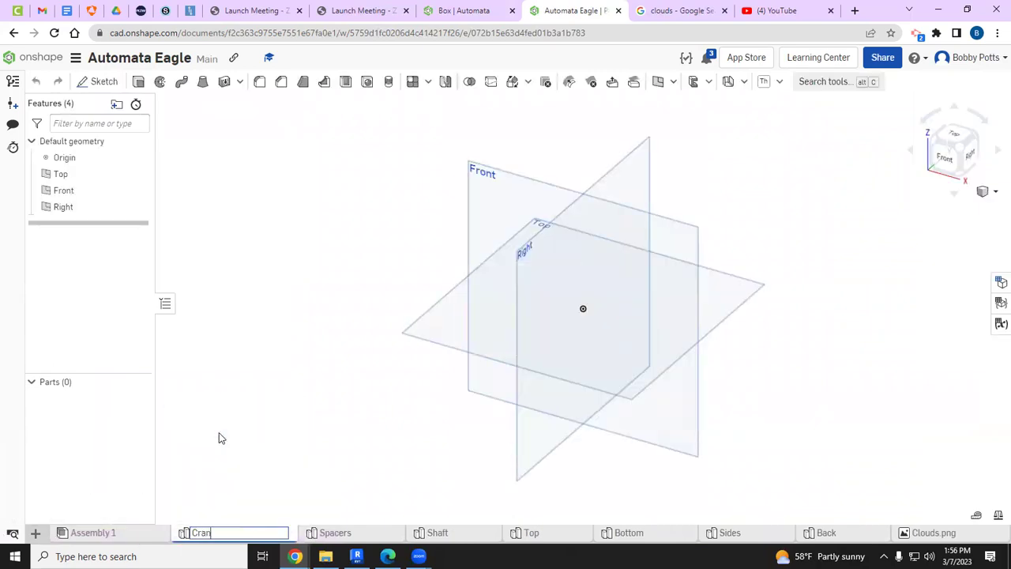
text(k Arm)
key(Return)
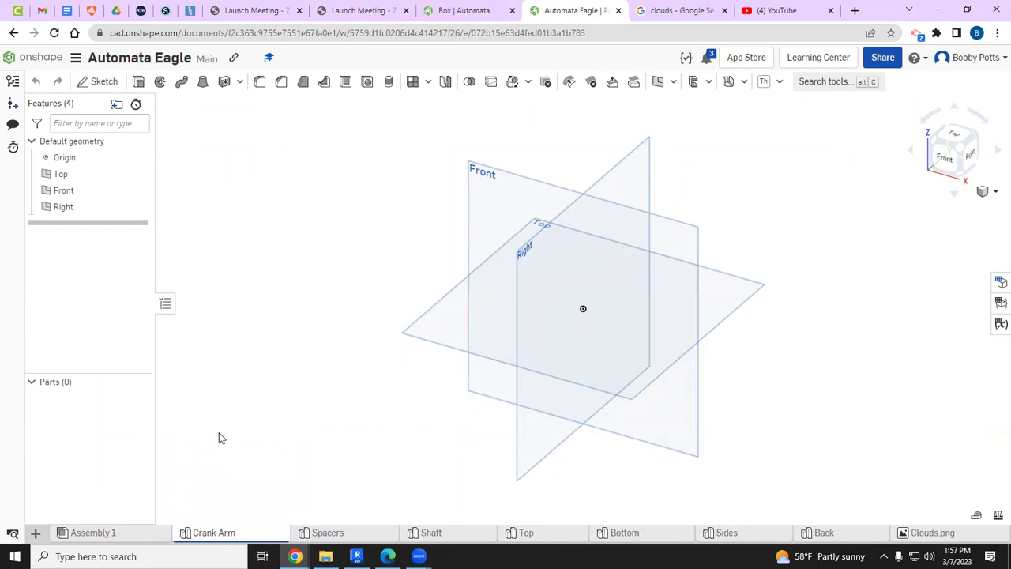
Start a sketch on the Front plane and draw two concentric circles at the origin with diameters 0.25 in and 0.75 in
click(99, 81)
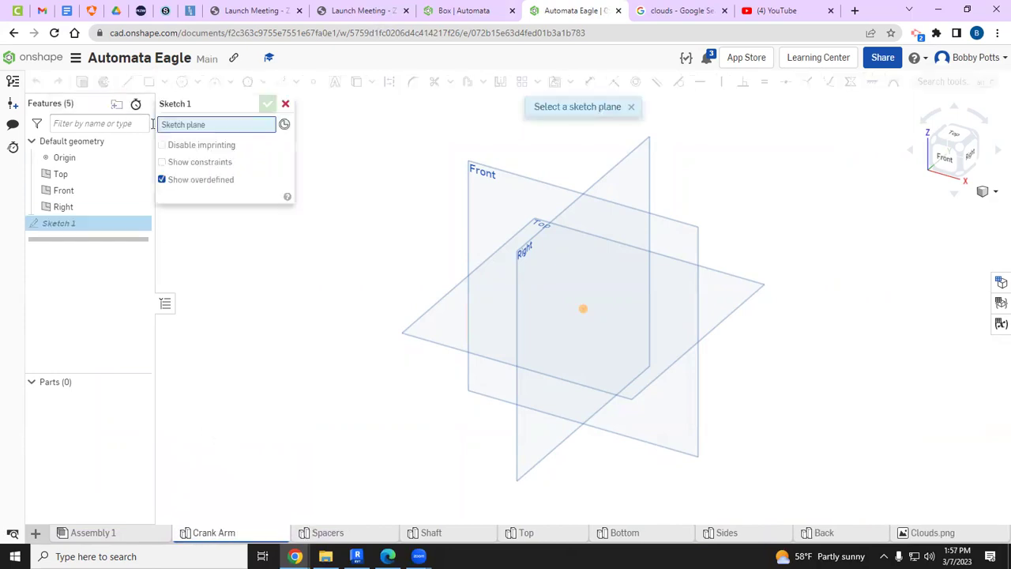
click(484, 199)
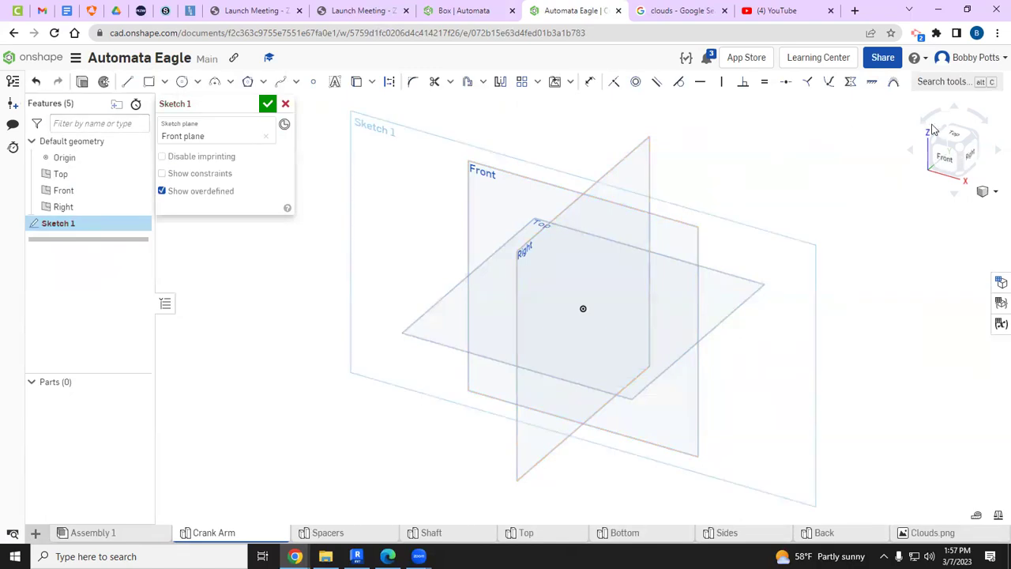
click(946, 157)
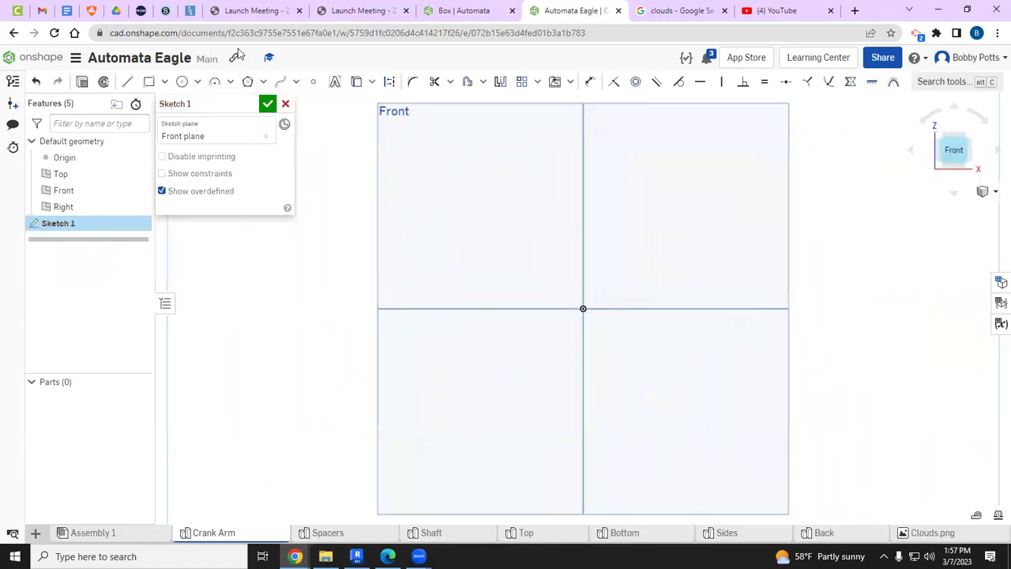
click(181, 81)
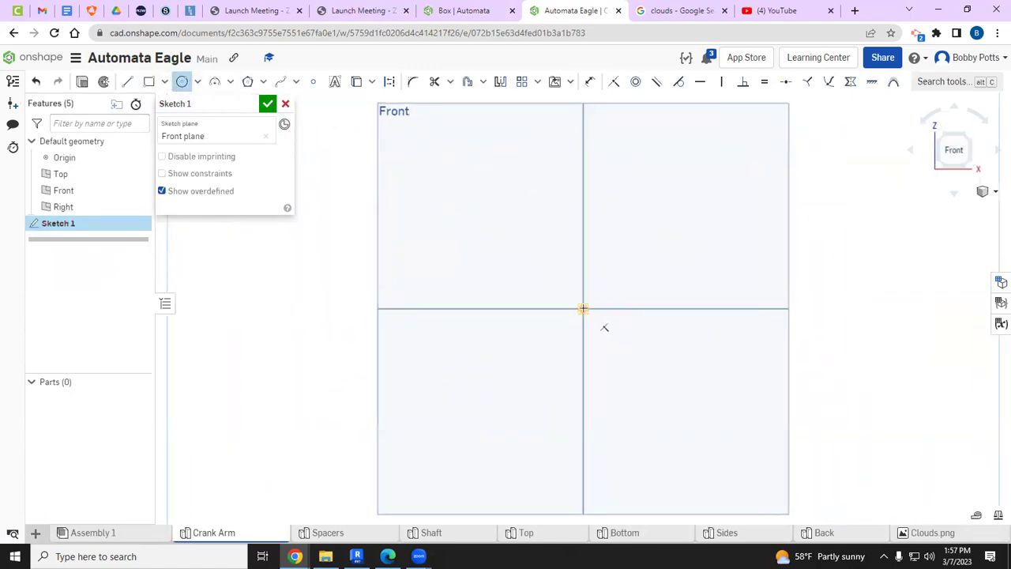
click(583, 307)
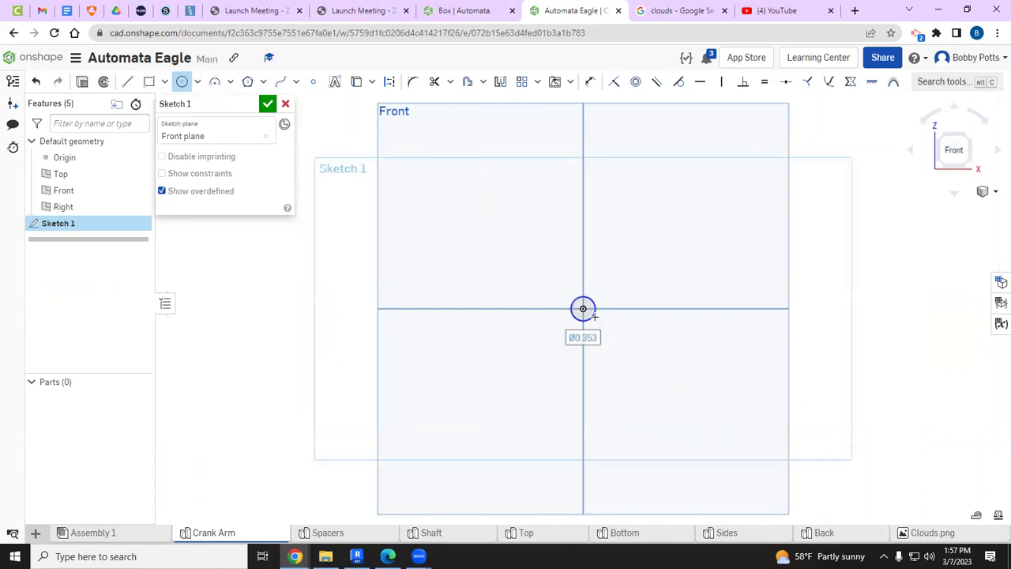
text(0.25)
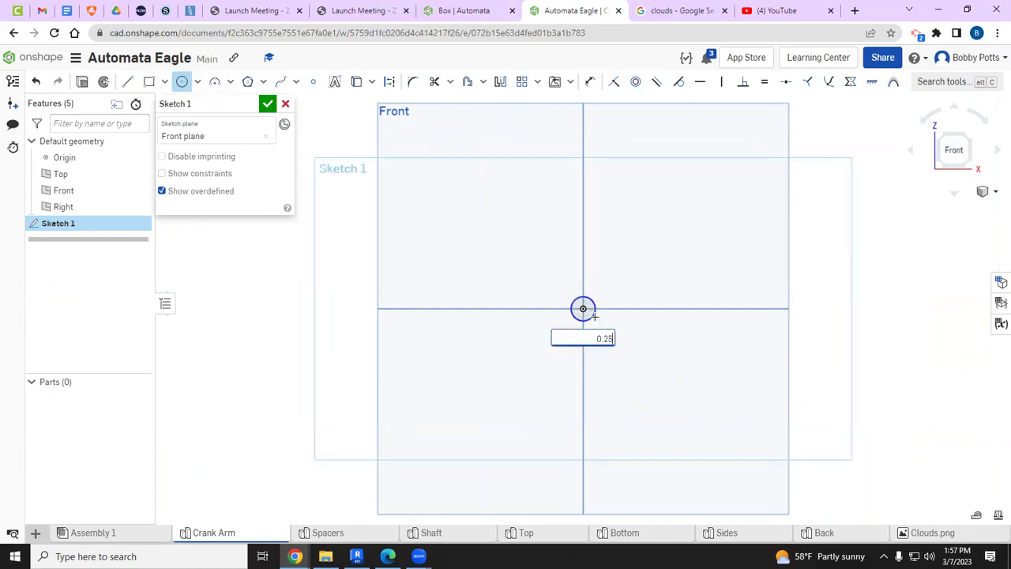
key(Return)
click(583, 308)
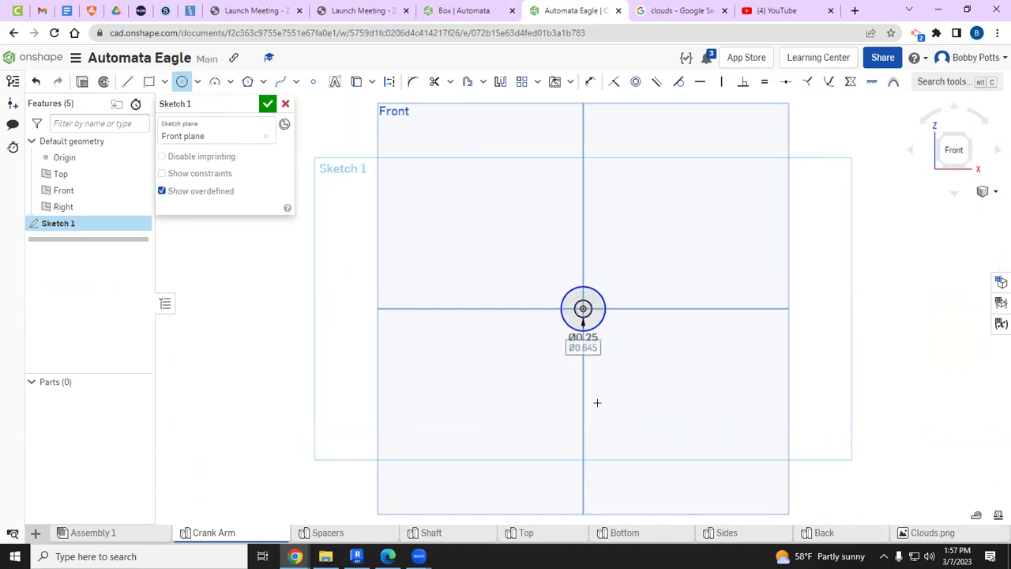
text(0.75)
key(Return)
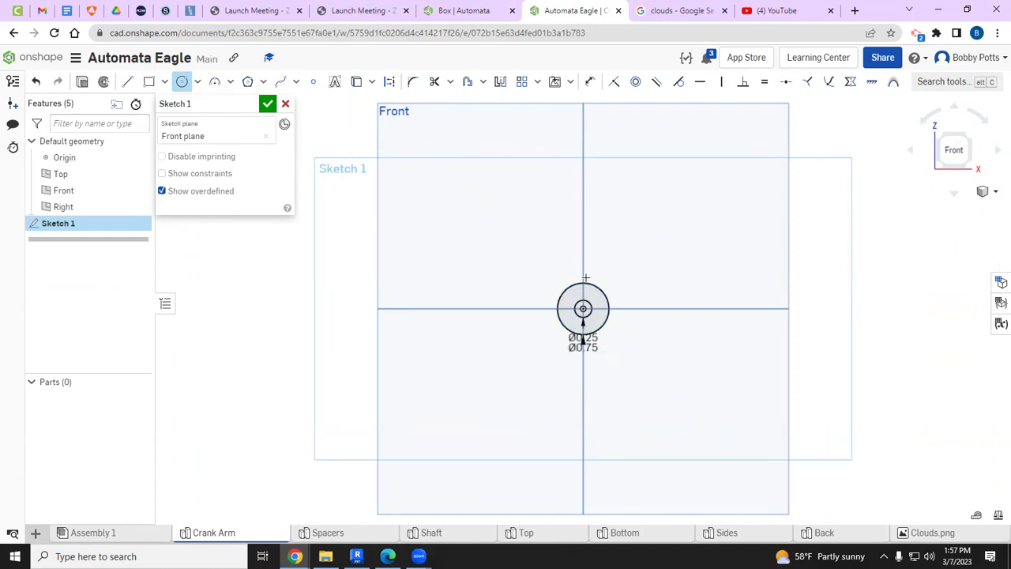
Draw two concentric circles with diameters 0.25 in and 0.5 in, centred vertically above the origin
click(583, 203)
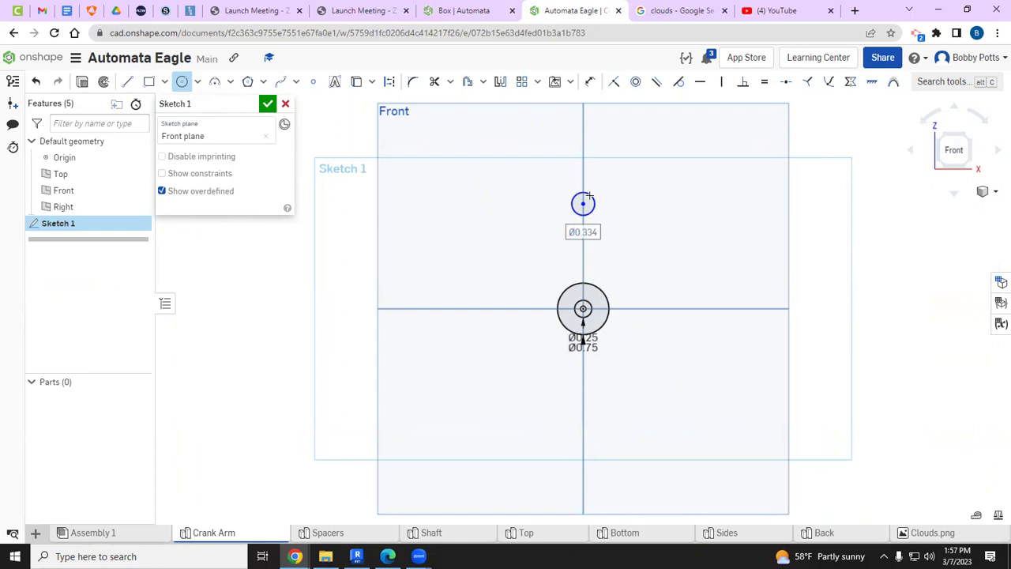
text(0.25)
key(Return)
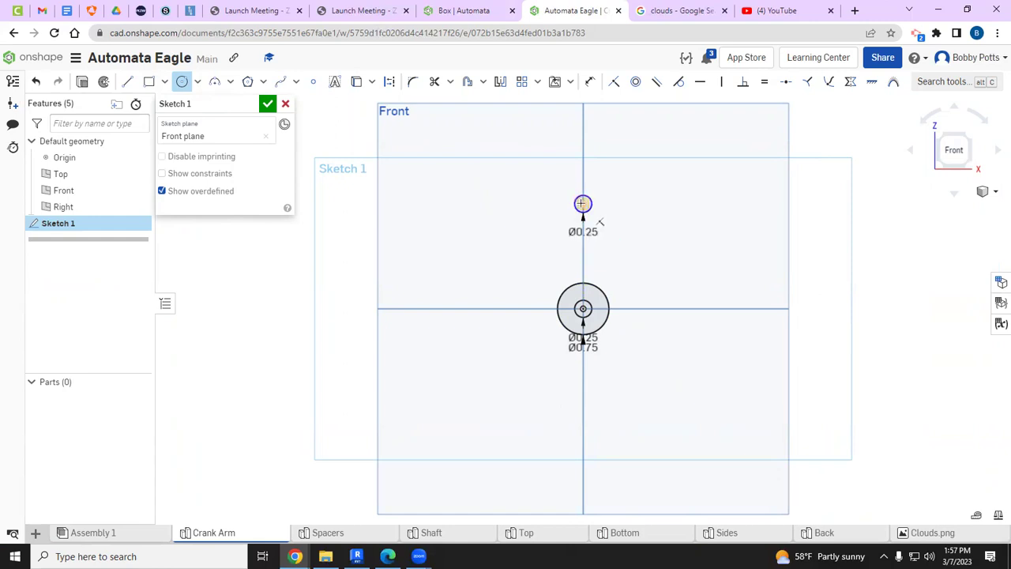
click(584, 204)
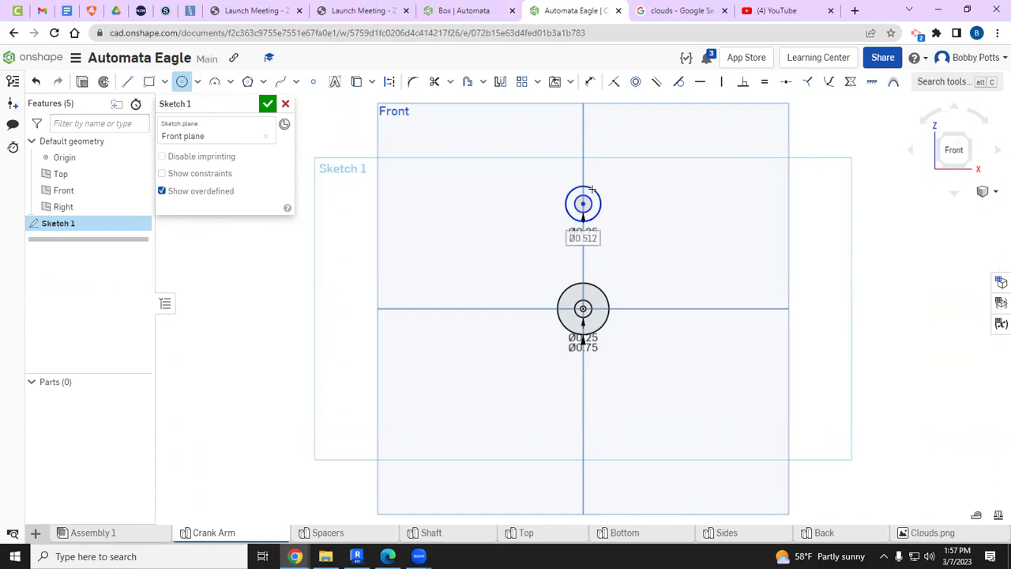
text(0)
key(Return)
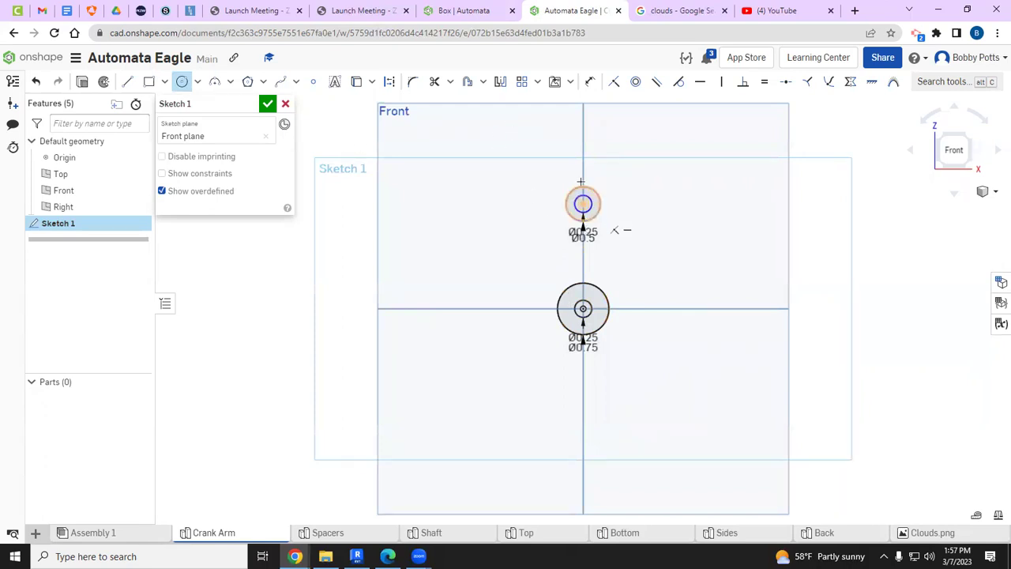
Dimension the vertical distance between the upper circles' centre and the origin as 1.5 in
click(591, 83)
scroll(583, 198, up, 2)
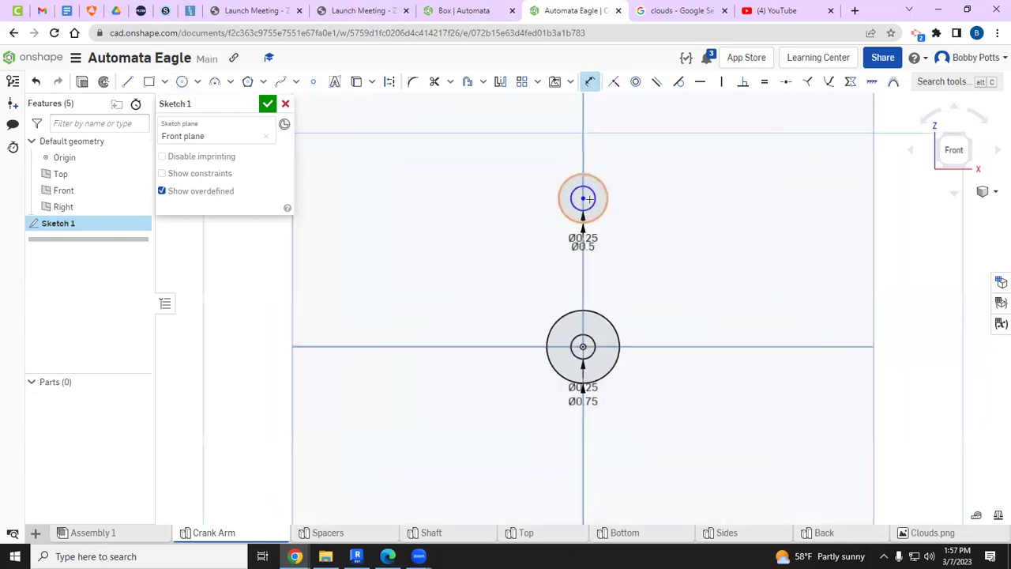
click(584, 197)
click(583, 346)
click(672, 264)
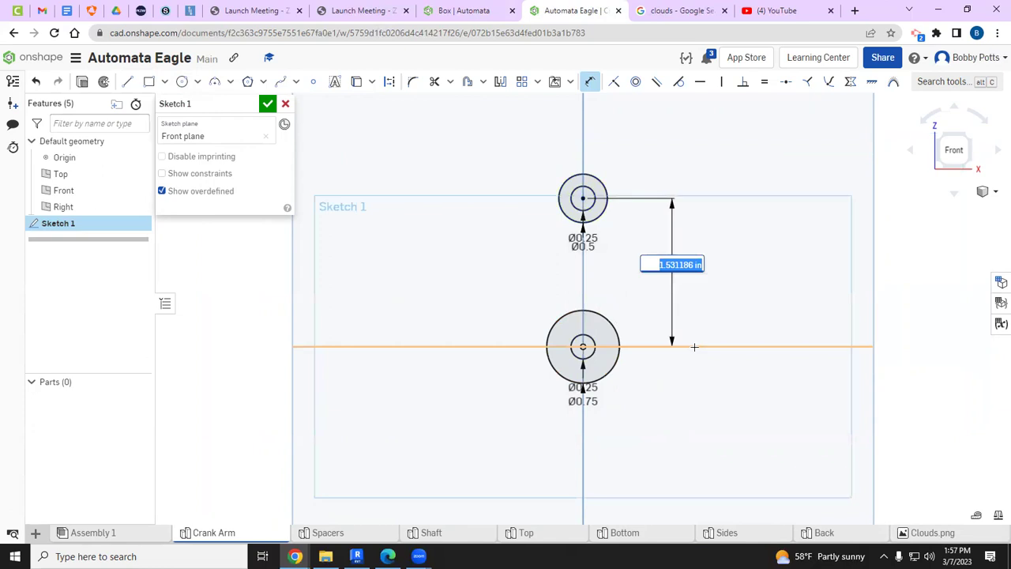
text(1.5)
key(Return)
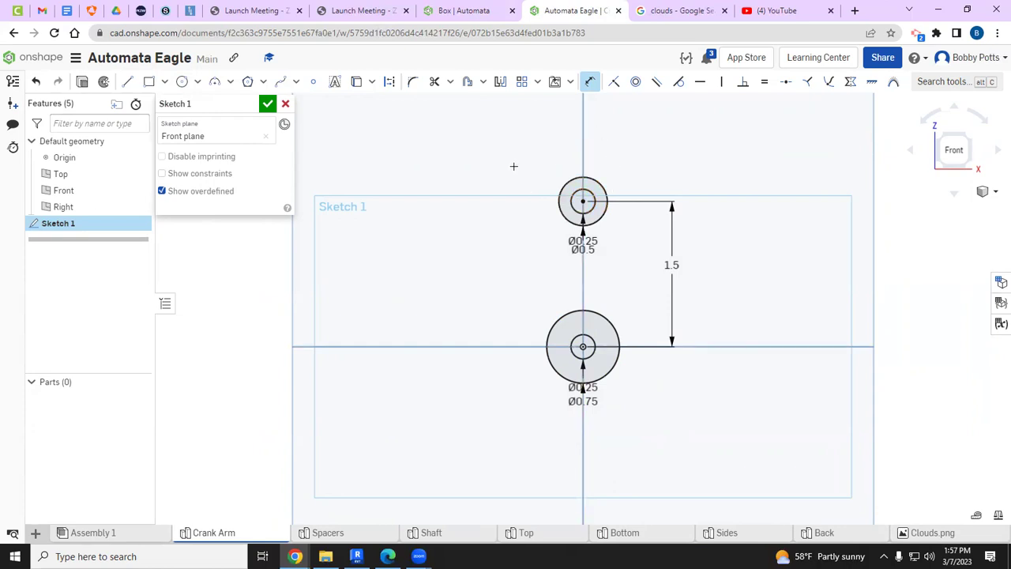
Draw a slanted line about 3.36 in long left of the circles and make it tangent to the 0.5 in and 0.75 in circles
click(127, 81)
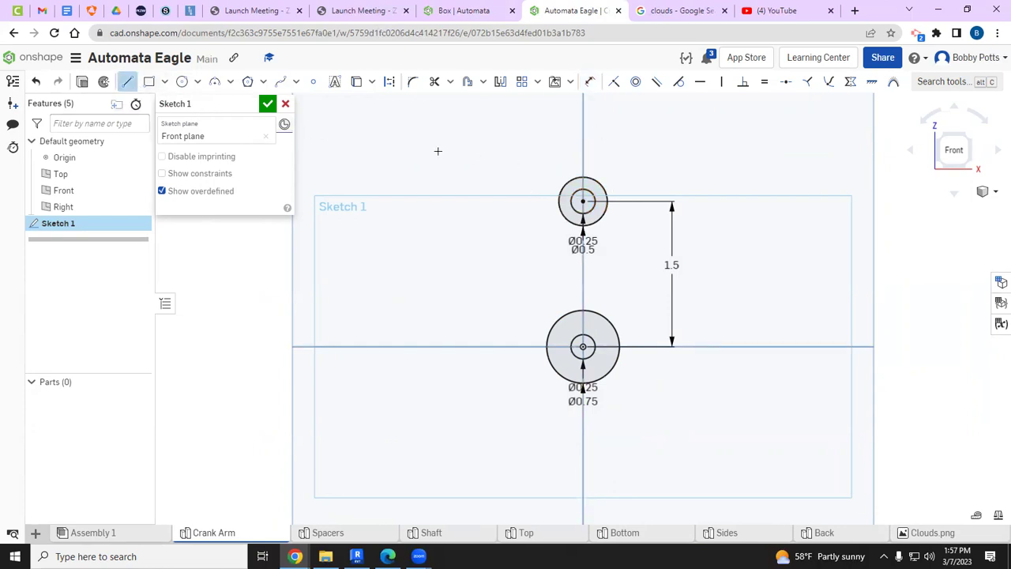
drag(576, 123, 439, 416)
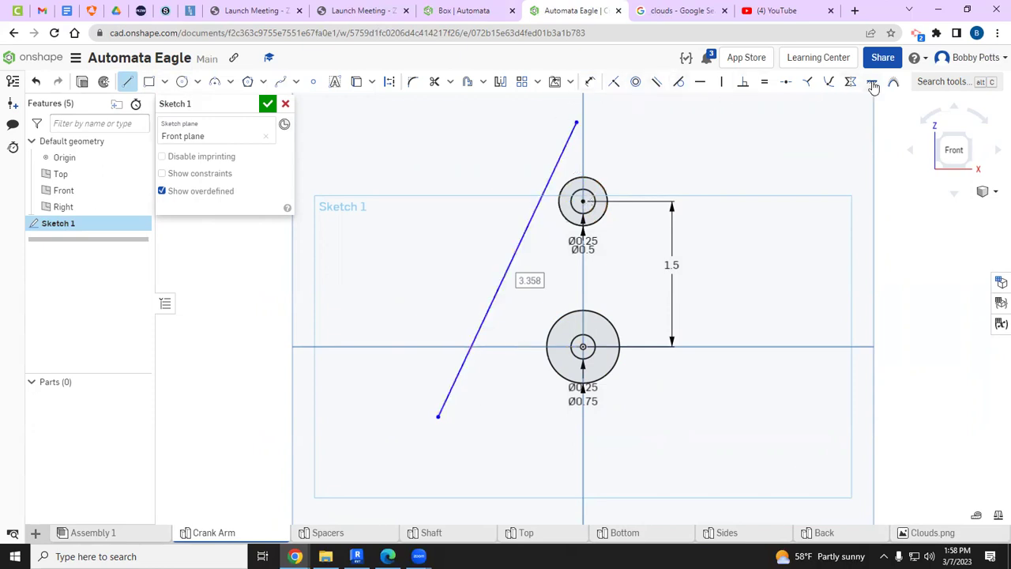
click(682, 86)
click(569, 140)
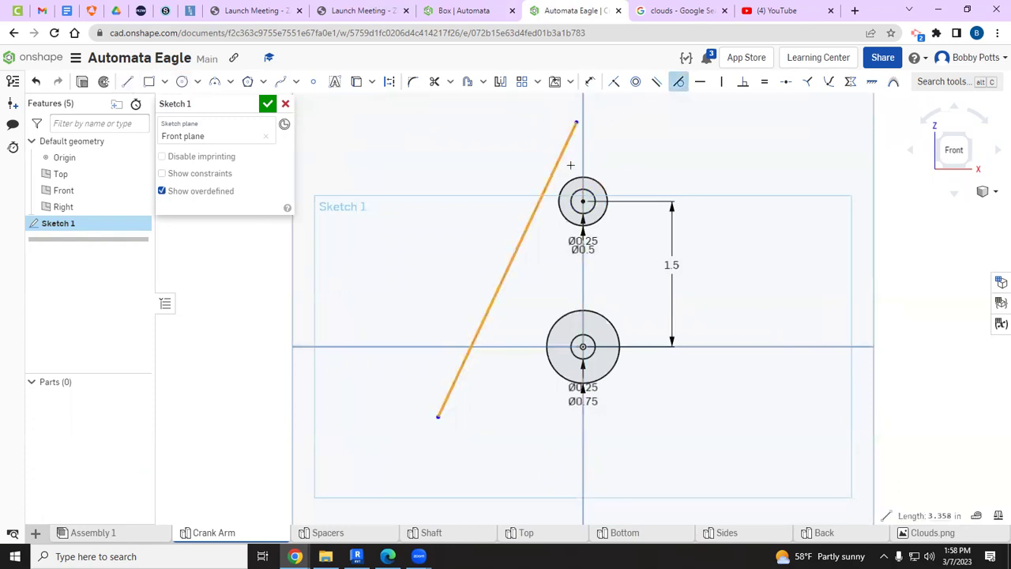
click(559, 189)
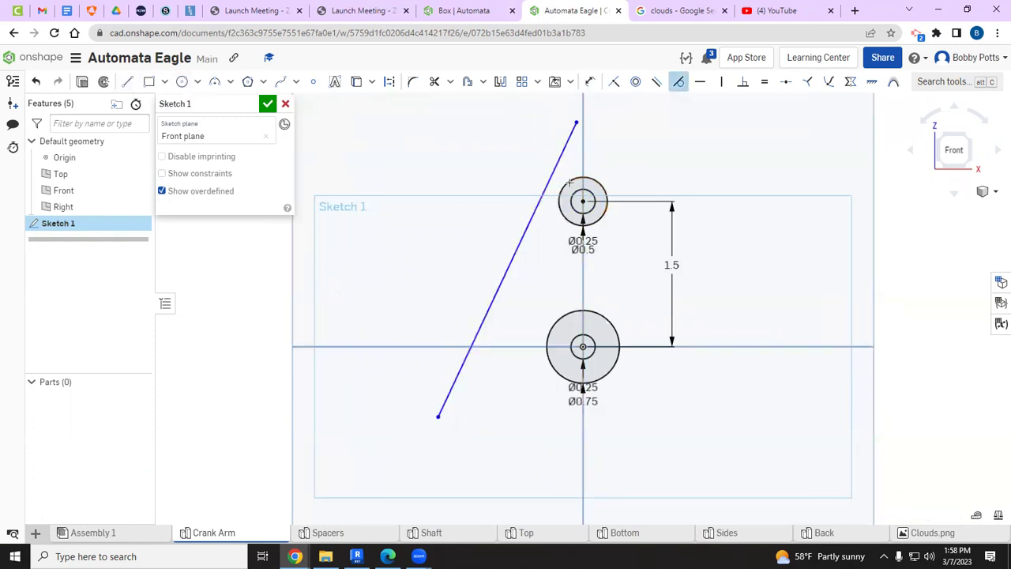
click(482, 362)
click(545, 335)
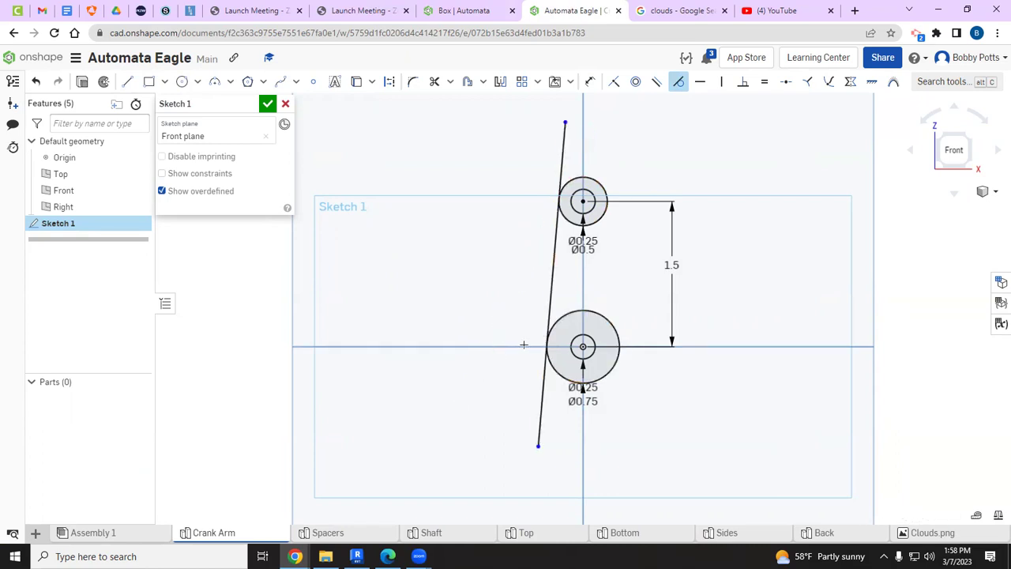
Trim the ends of the left tangent line that extend beyond the upper and lower circles
click(434, 82)
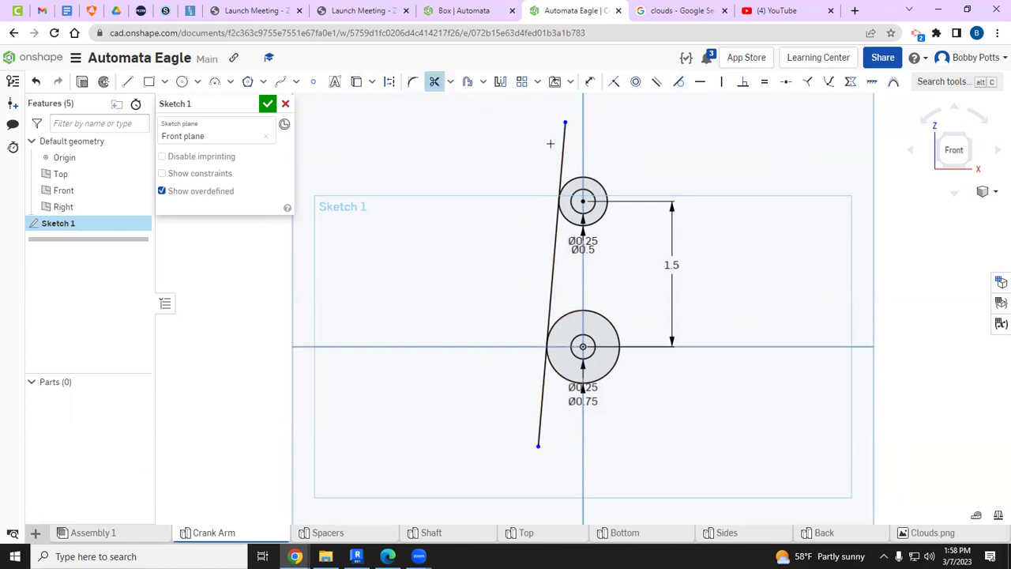
click(560, 169)
click(543, 377)
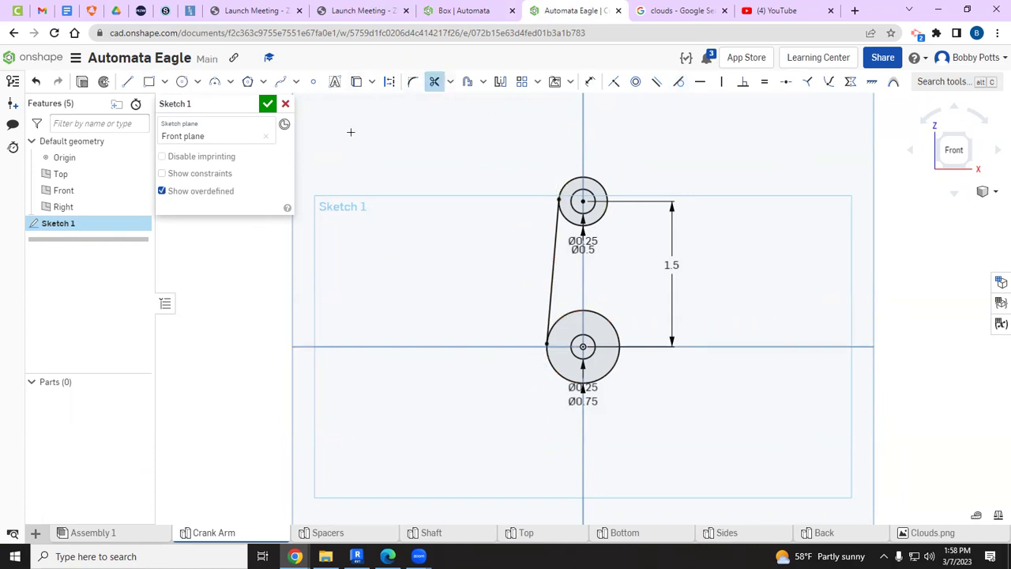
Draw a slanted line about 4.04 in long right of the circles and make it tangent to the 0.5 in and 0.75 in circles
click(127, 83)
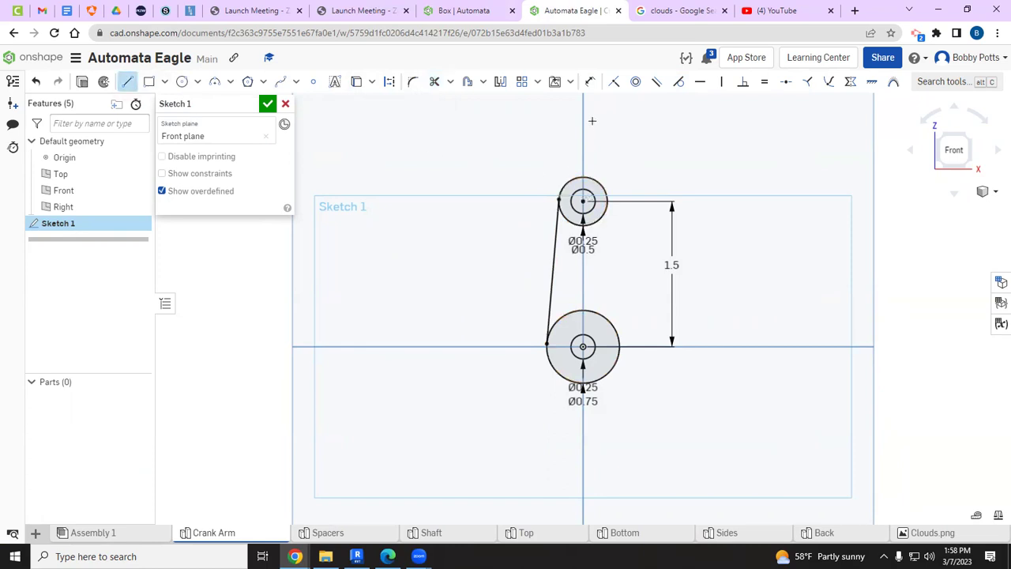
drag(648, 301, 685, 498)
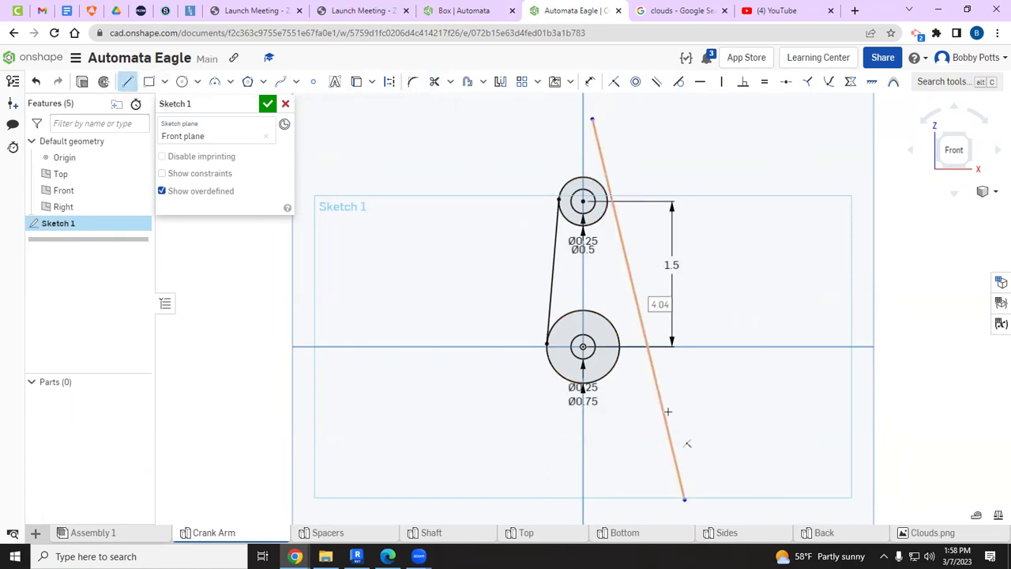
click(678, 84)
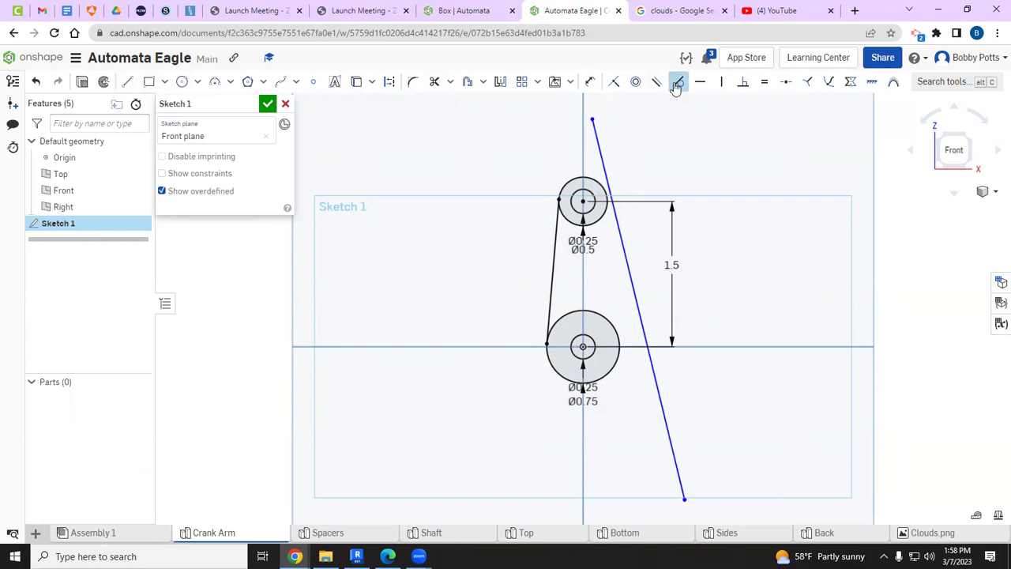
click(599, 146)
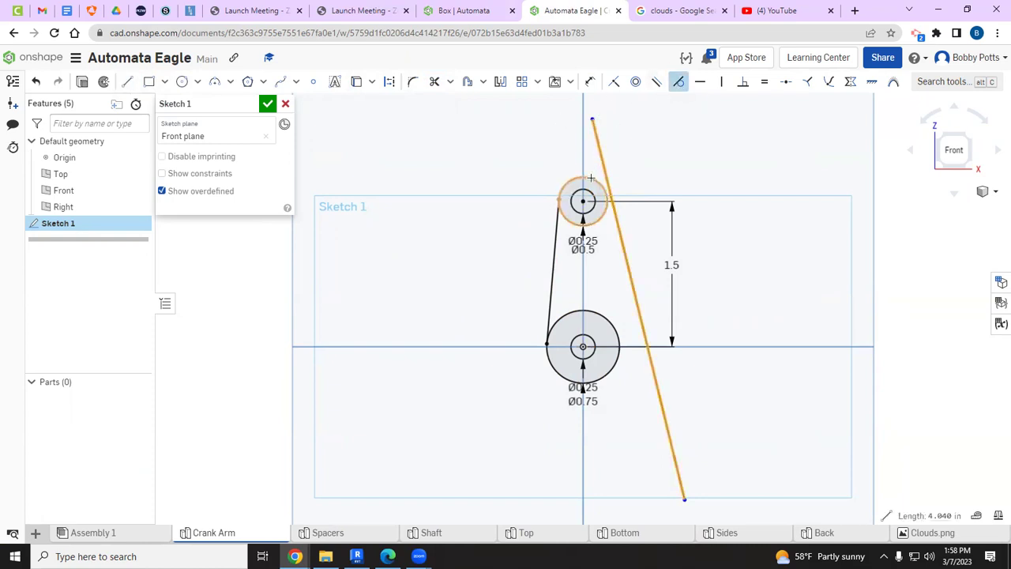
click(604, 190)
click(644, 356)
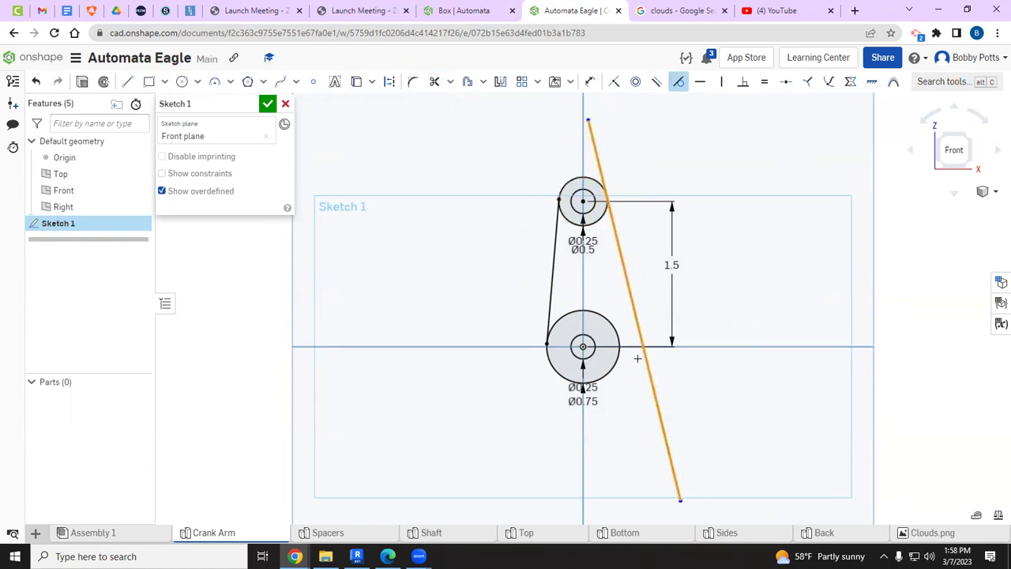
click(618, 356)
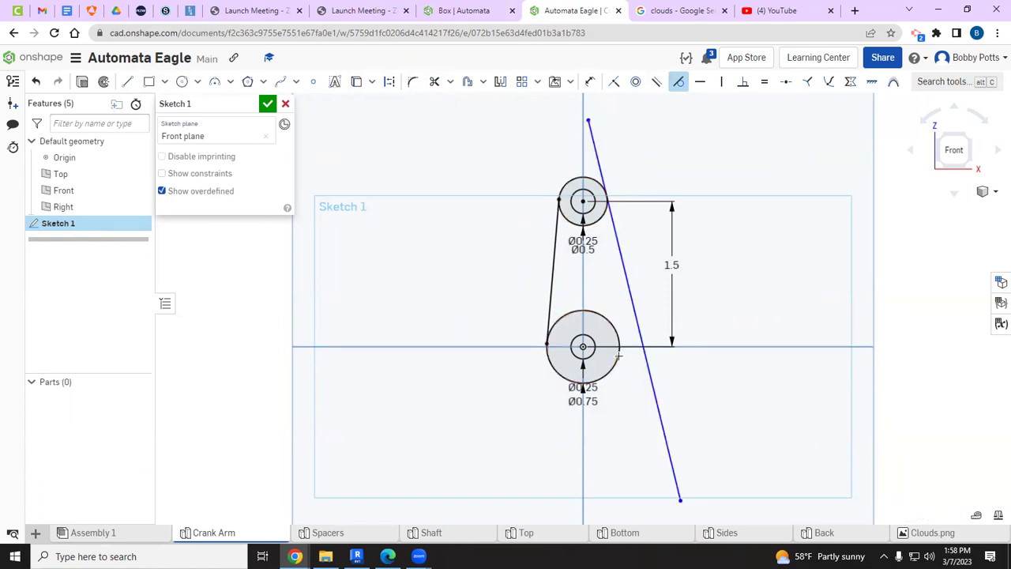
Trim the right tangent line's ends beyond the upper and lower circles
click(434, 81)
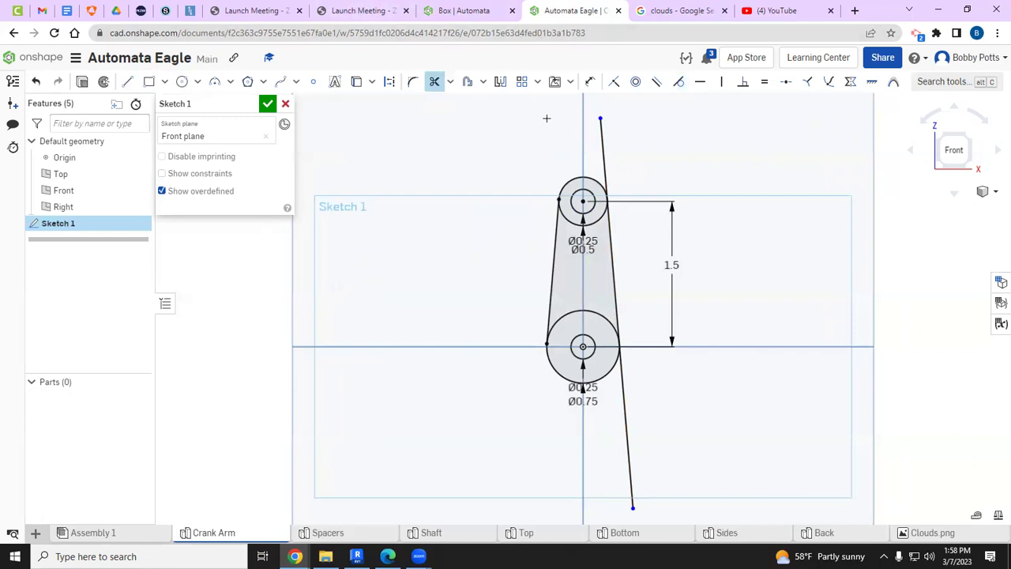
click(602, 150)
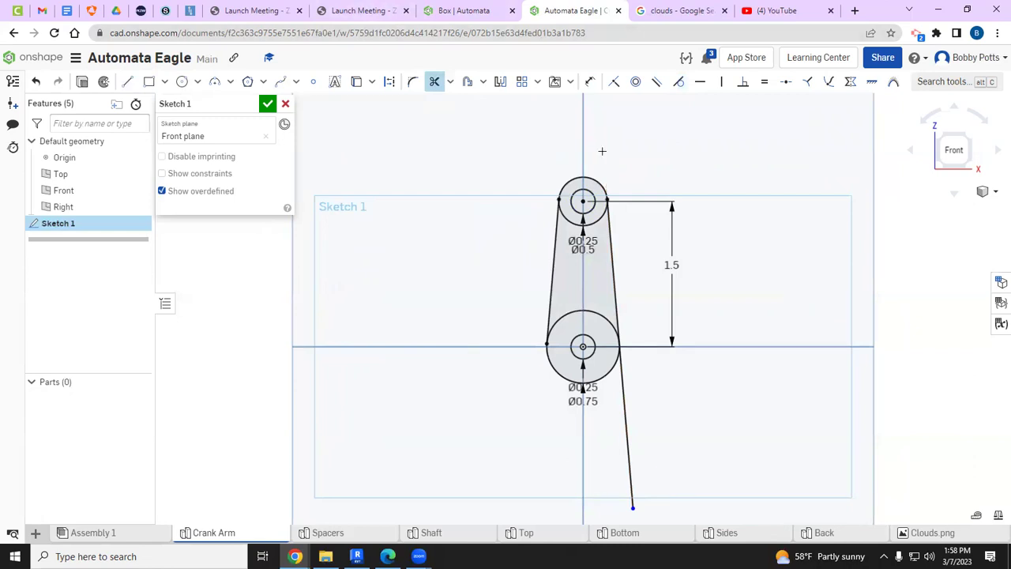
click(621, 386)
Extrude the crank arm profile, leaving both 0.25 in holes open, to a depth of 0.25 in as a new solid
click(81, 82)
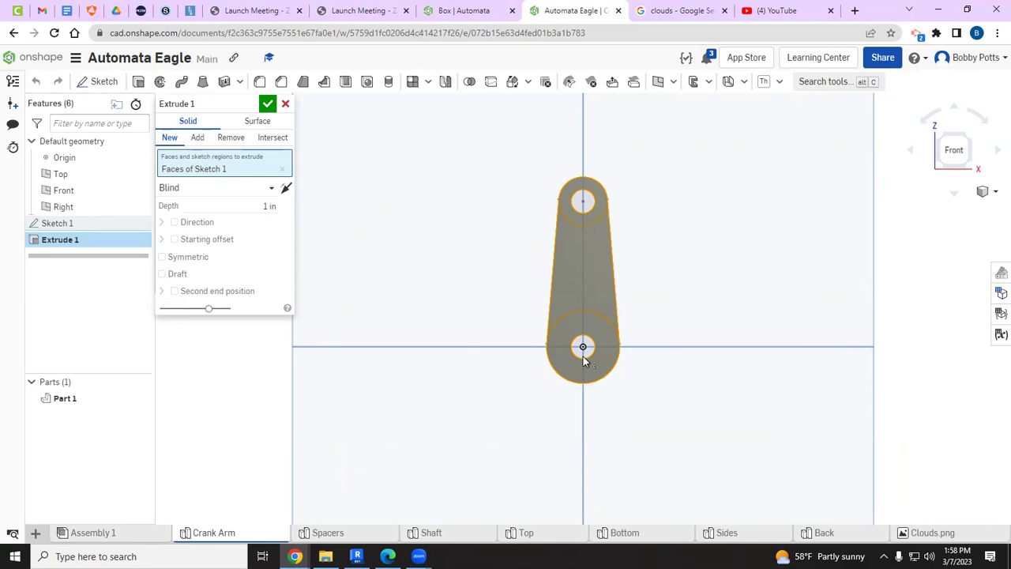
click(266, 205)
text(0.25)
key(Return)
click(268, 105)
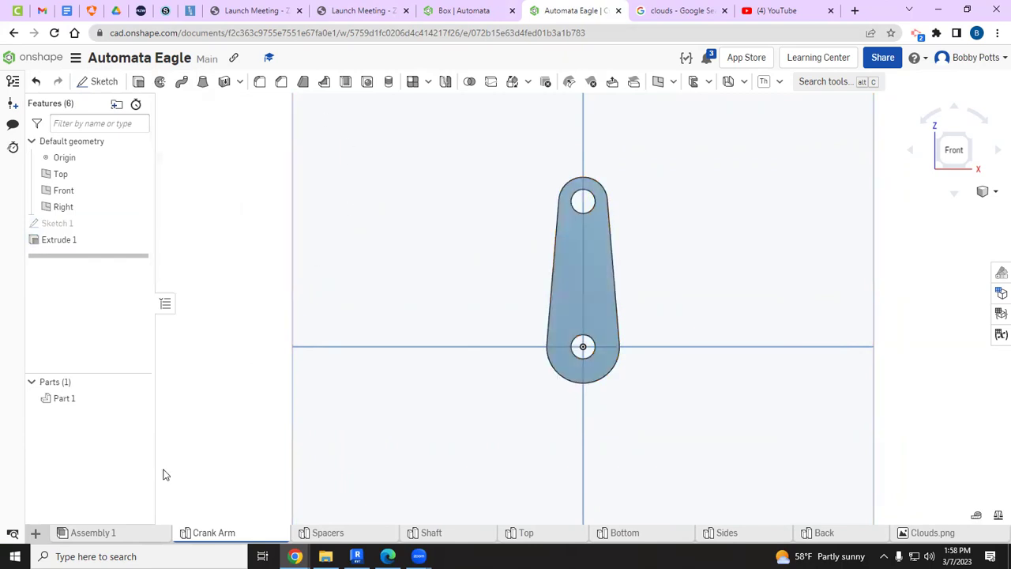
Rename the extruded part as Crank Arm
right_click(82, 399)
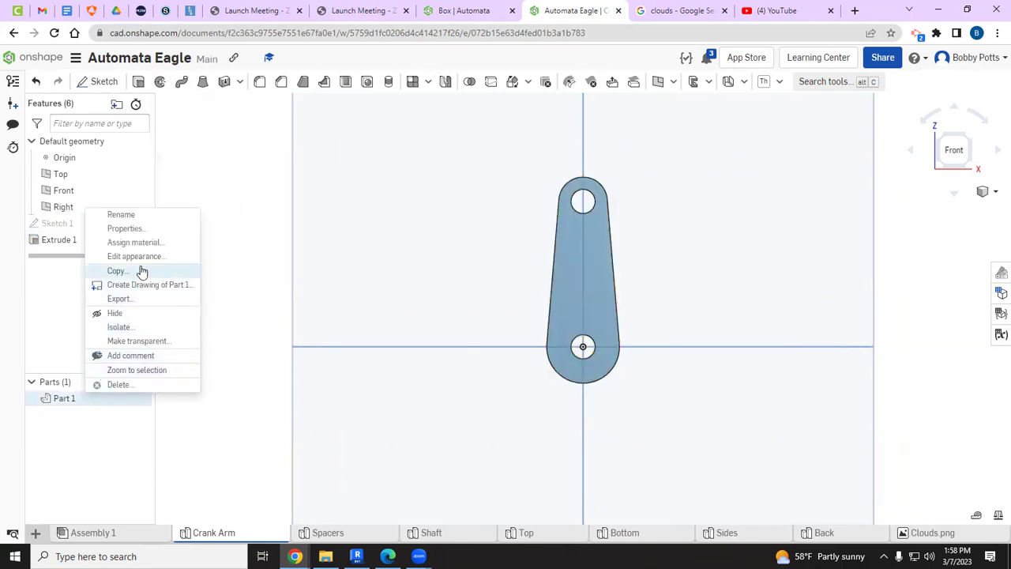
click(136, 216)
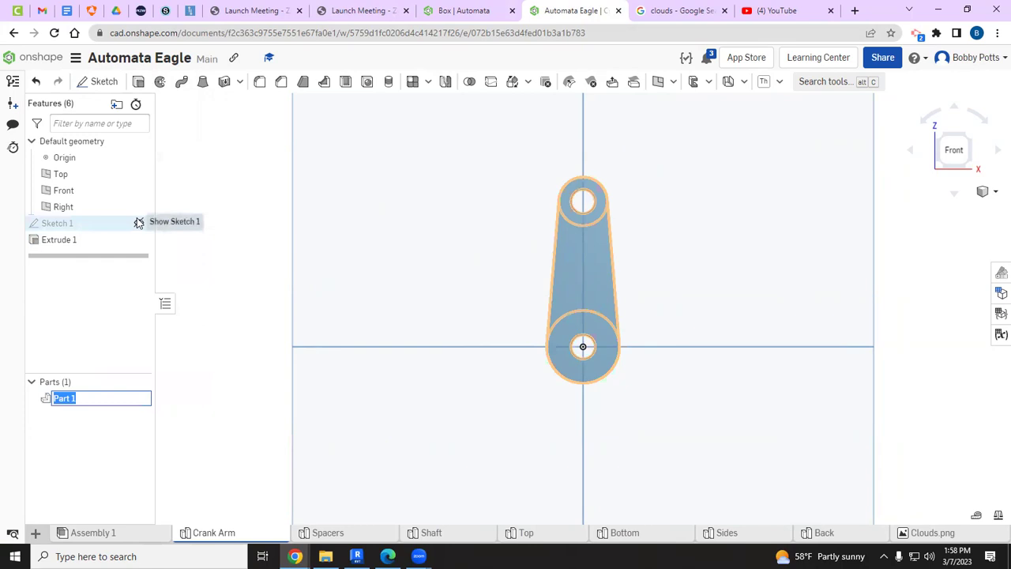
text(Crank Arm)
key(Return)
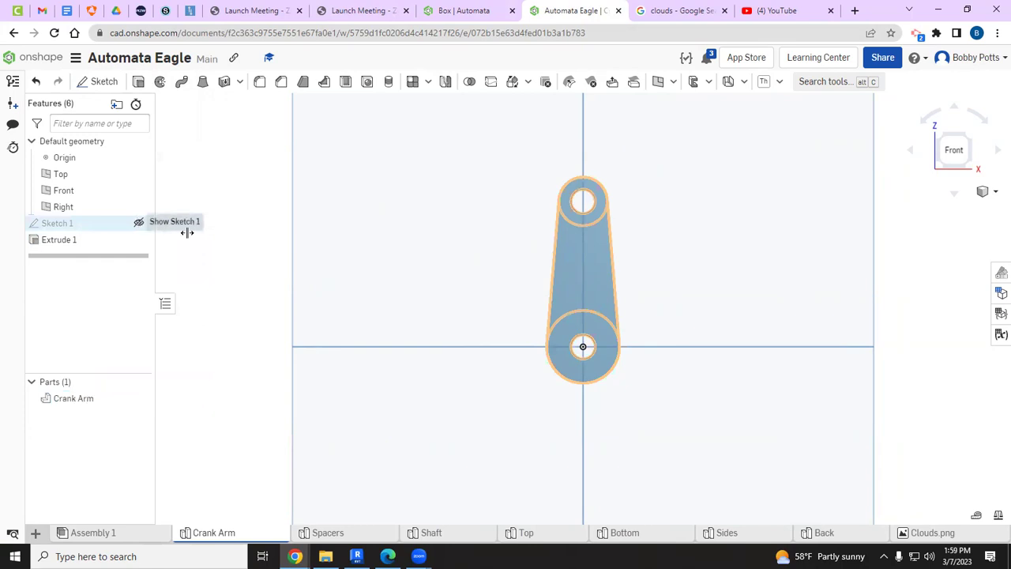
Set the Crank Arm part's appearance to the golden yellow colour FFC10E
right_click(93, 400)
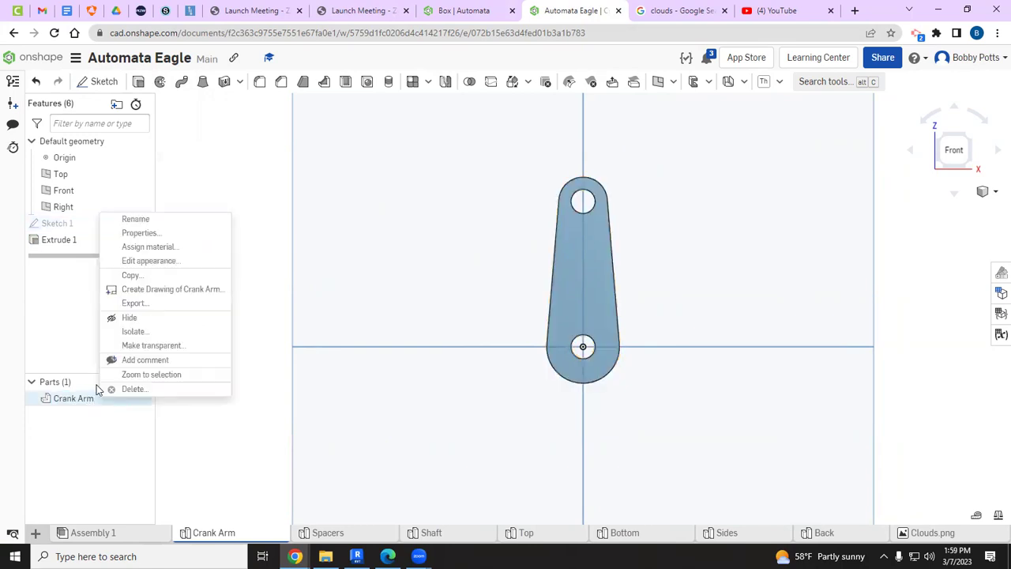
click(149, 263)
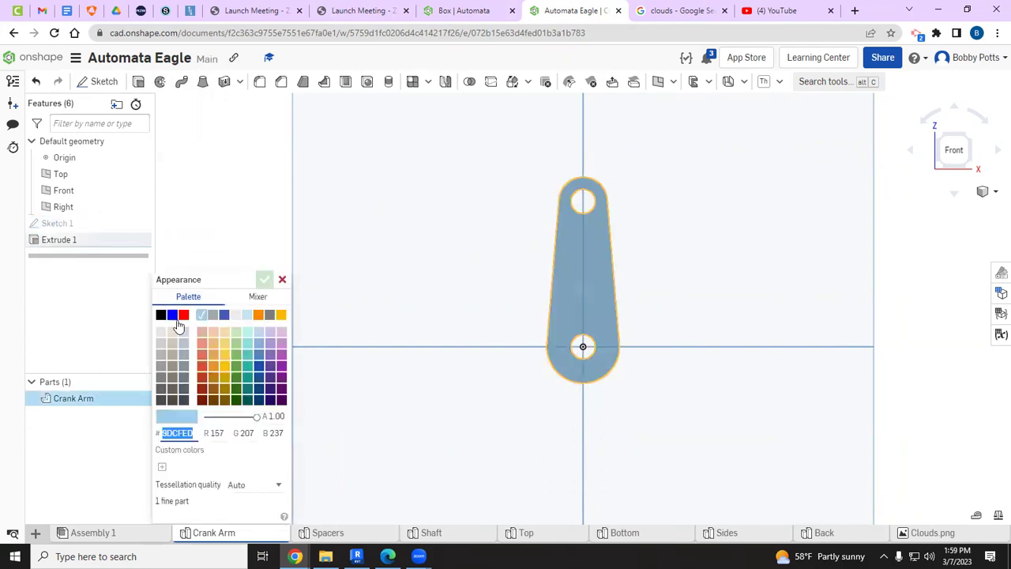
click(225, 367)
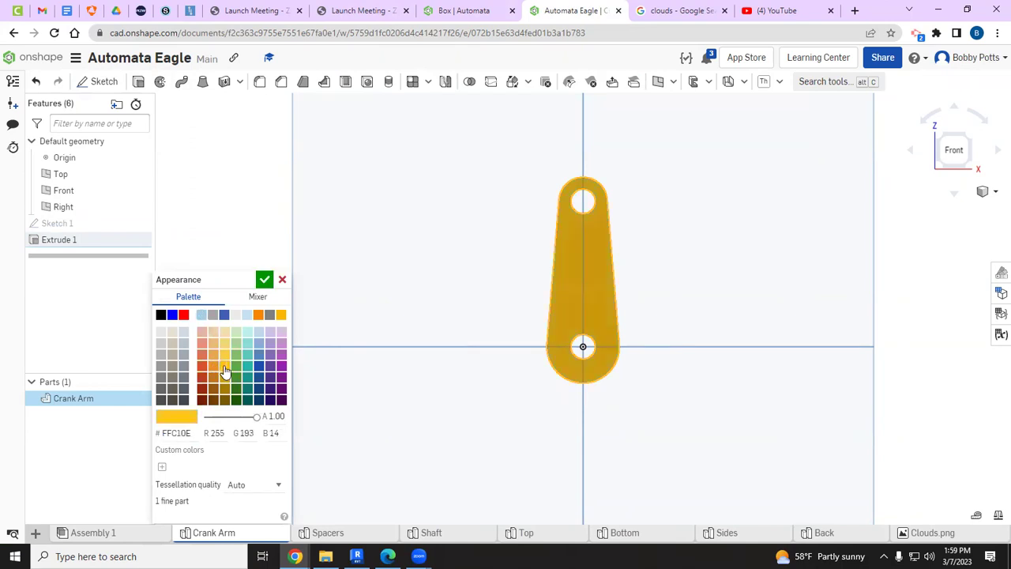
click(264, 280)
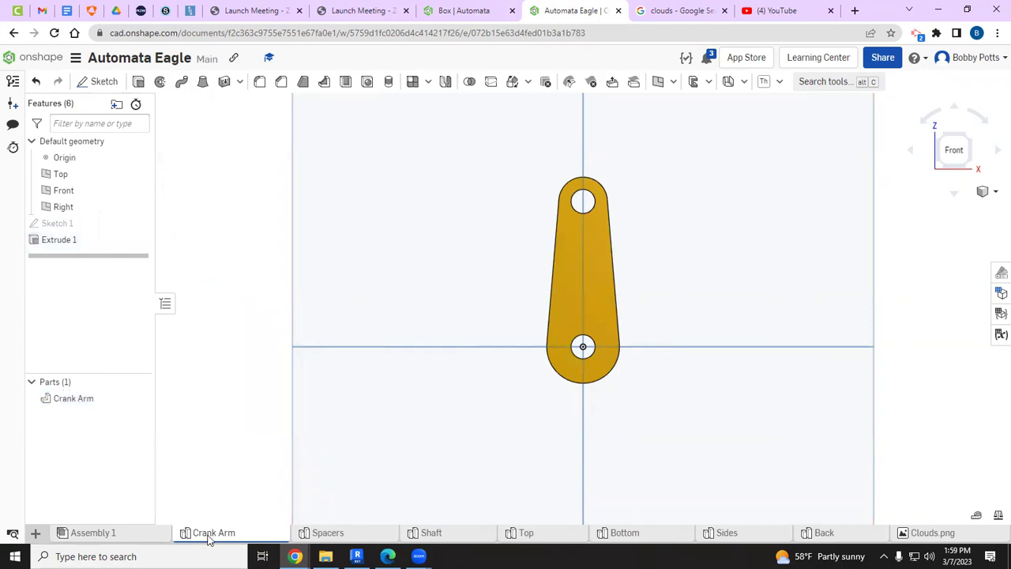
Insert the Crank Arm part into Assembly 1, placing it beside the protruding end of the shaft
click(130, 535)
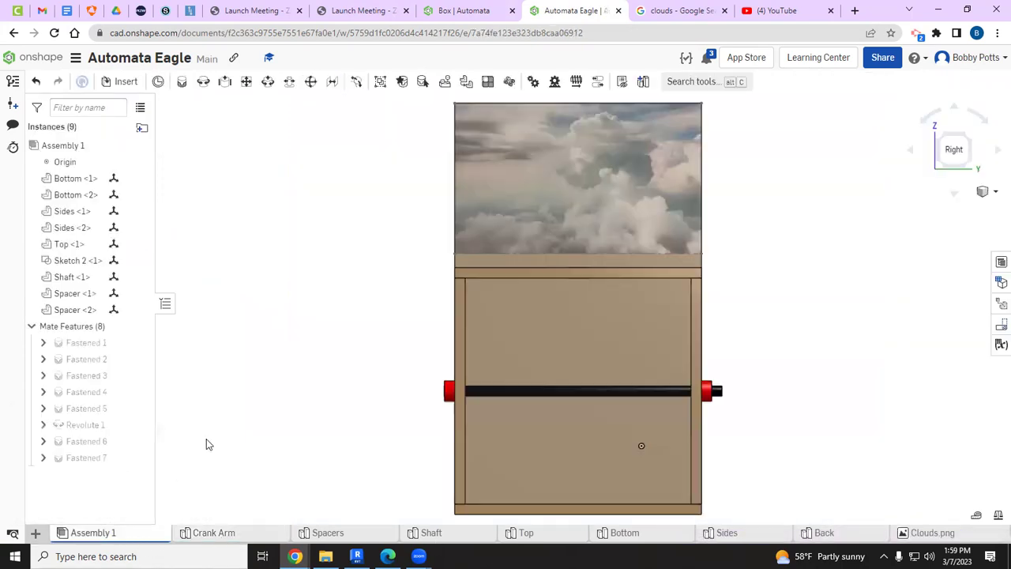
click(126, 82)
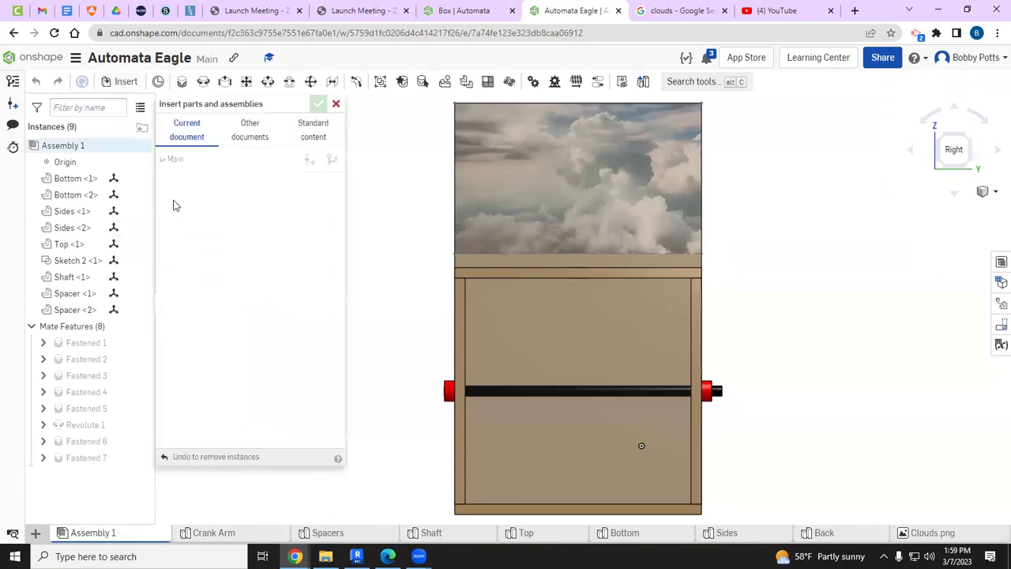
click(213, 316)
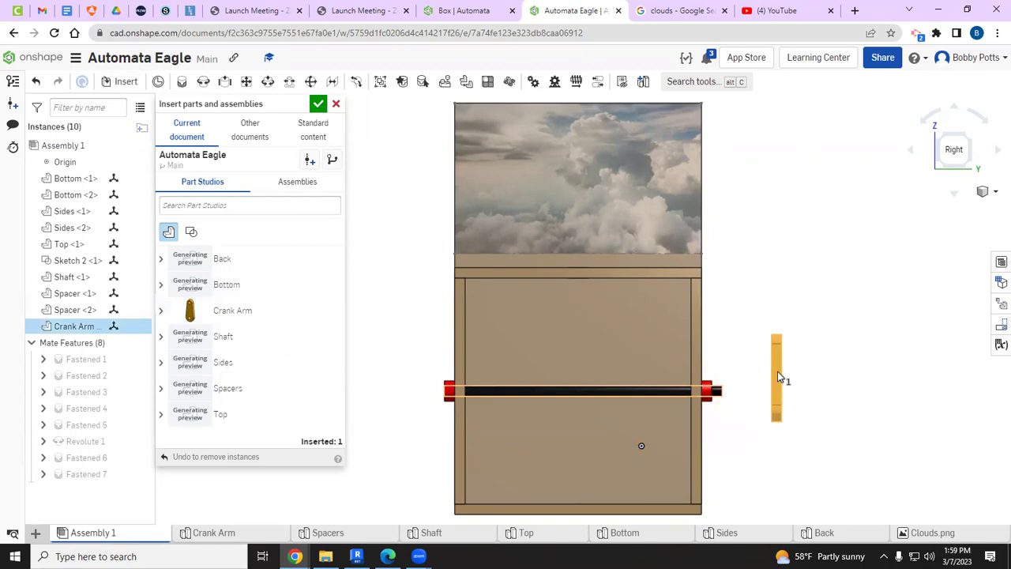
click(773, 369)
click(317, 104)
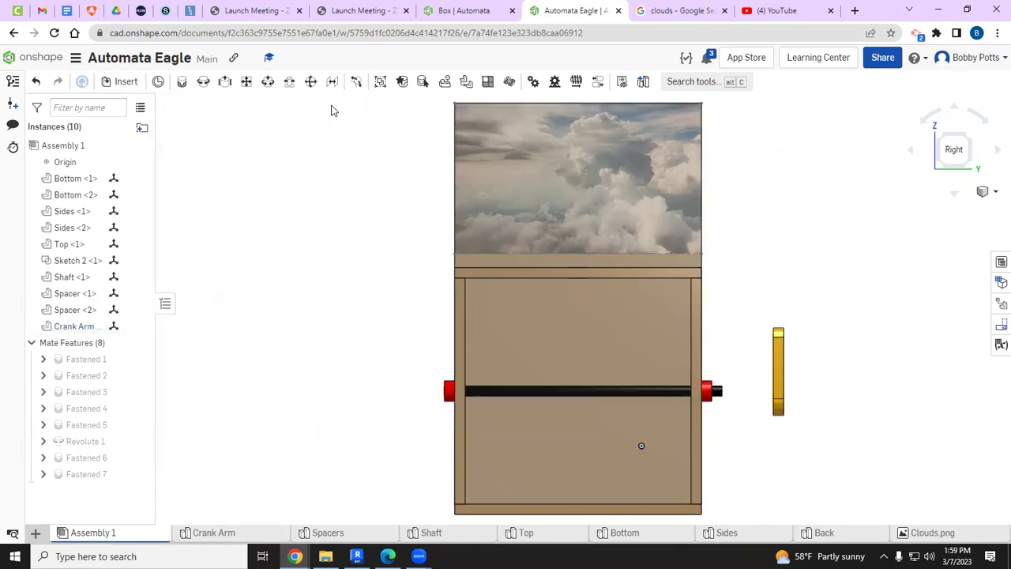
Fasten the crank arm's lower hole to the centre of the shaft's protruding end with a Fastened mate
click(912, 150)
click(914, 152)
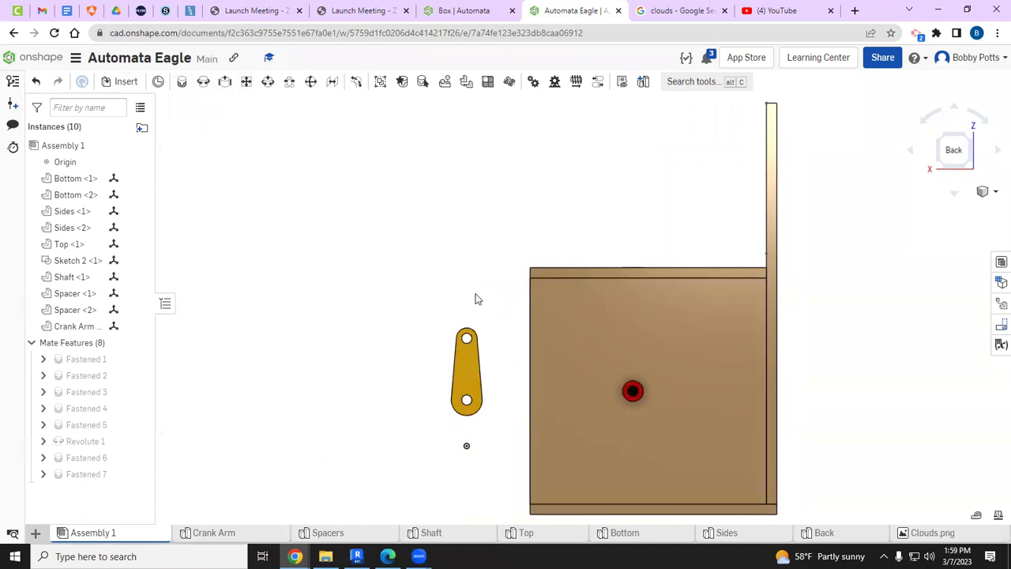
click(181, 83)
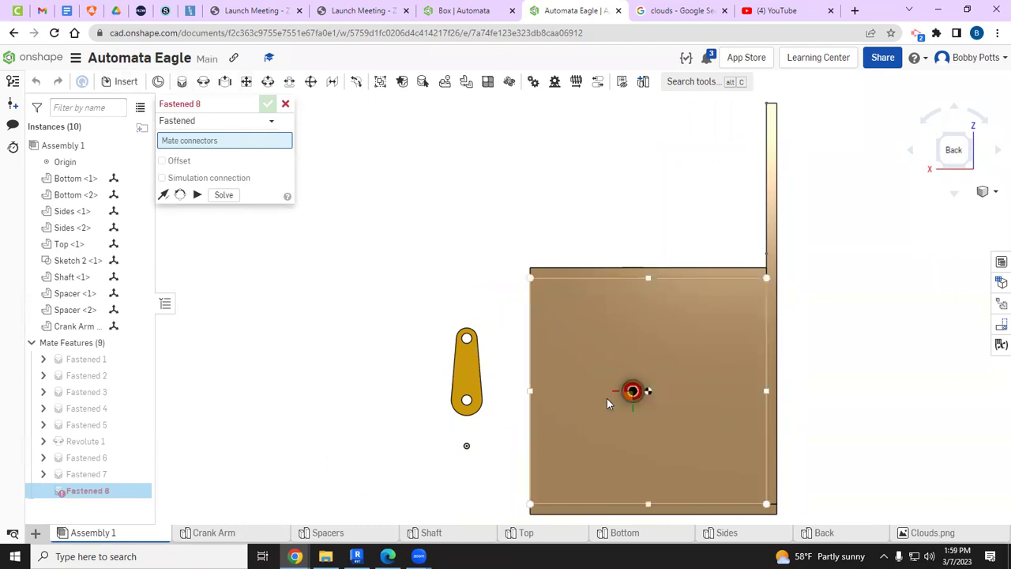
click(633, 393)
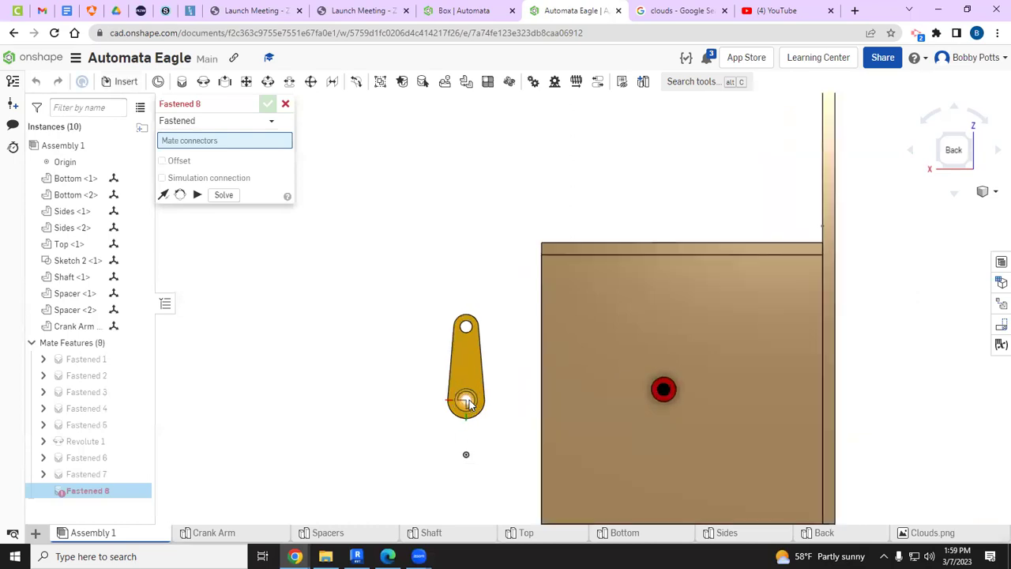
scroll(467, 403, up, 3)
click(471, 405)
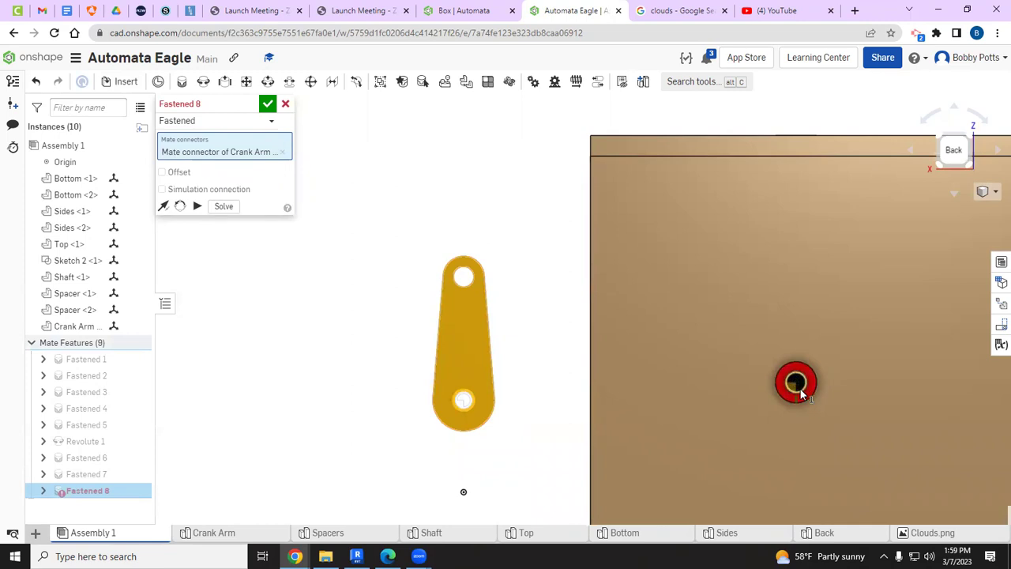
click(800, 389)
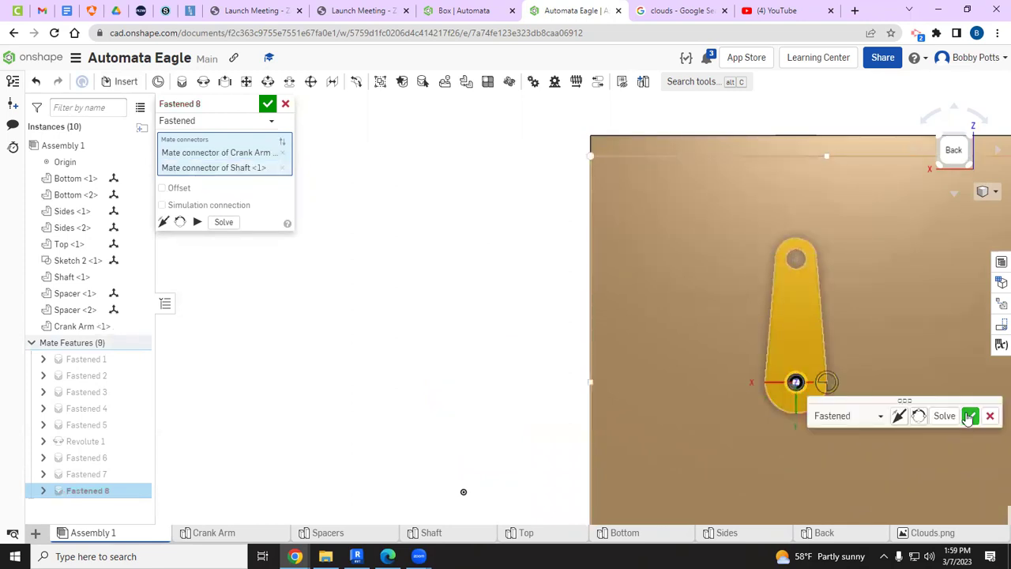
click(989, 191)
click(978, 209)
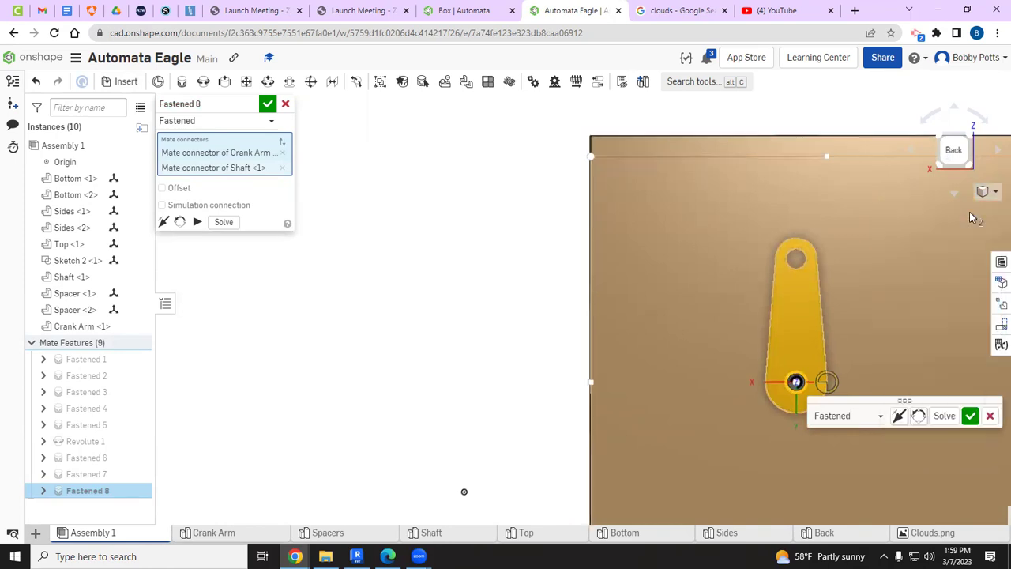
click(966, 158)
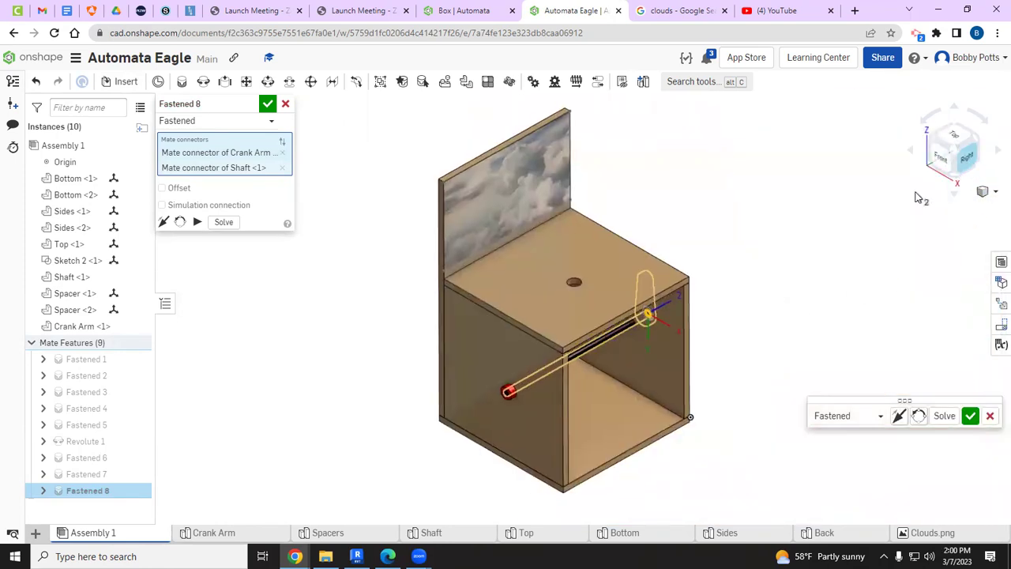
click(970, 416)
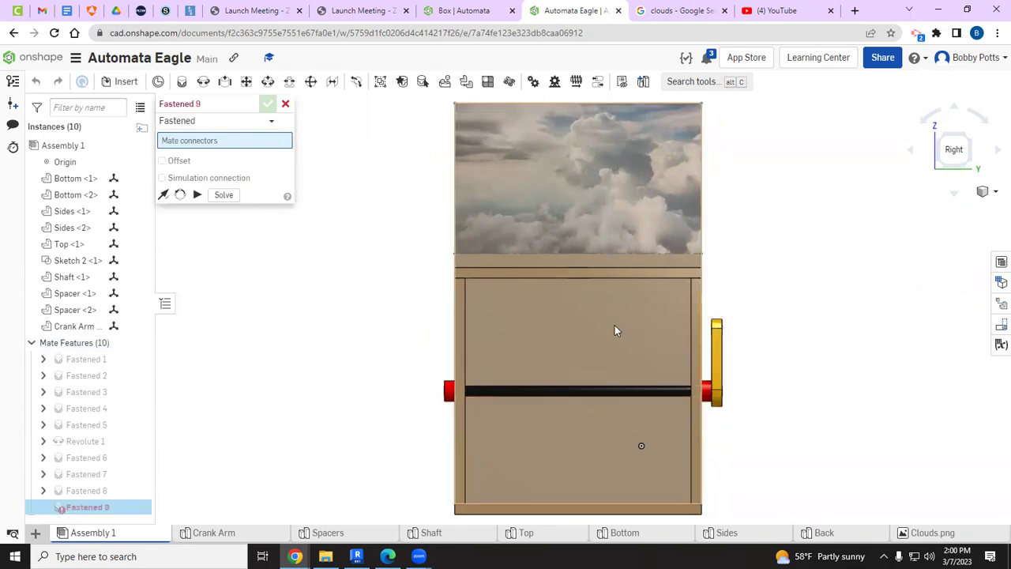
click(284, 104)
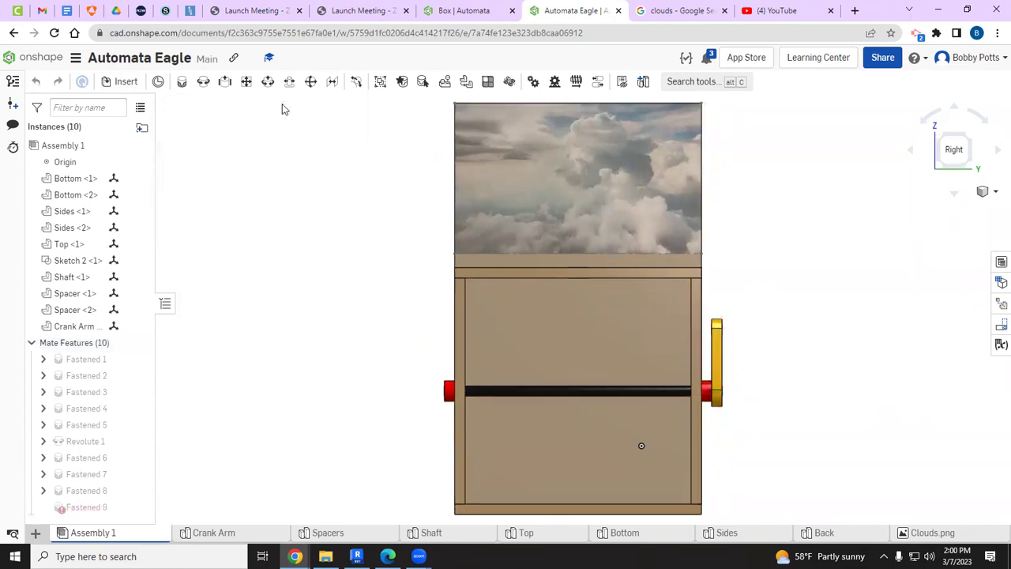
right_drag(305, 187, 756, 332)
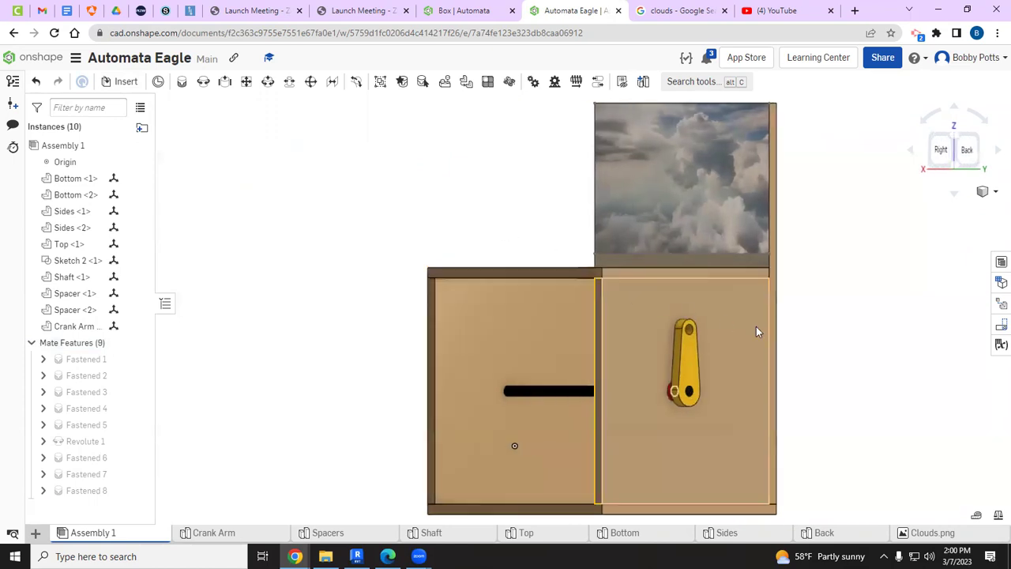
Create a new part studio in the document and name it Crank Twig
click(35, 533)
click(89, 429)
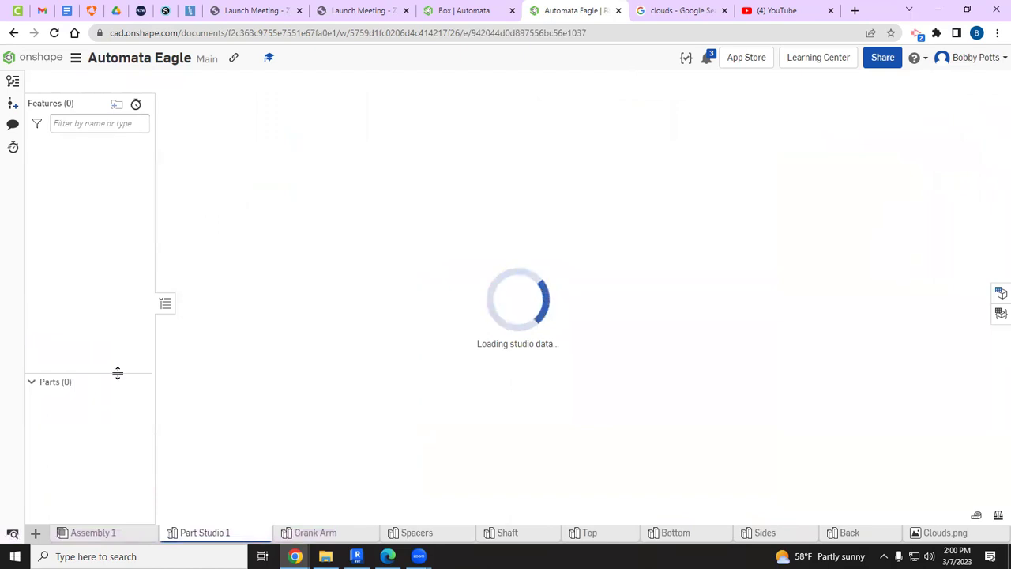
right_click(190, 537)
click(203, 431)
text(Crank Twig)
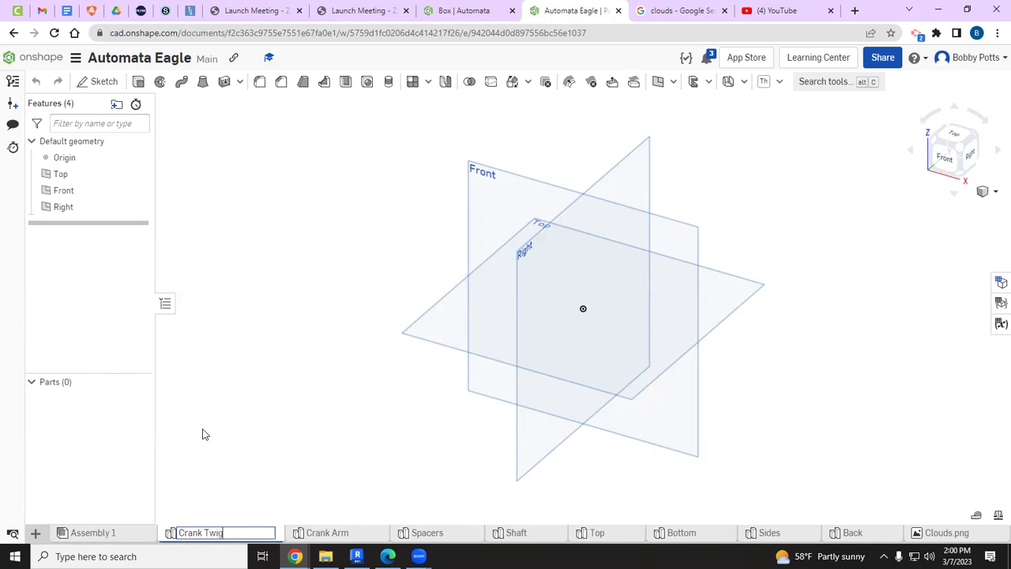
key(Return)
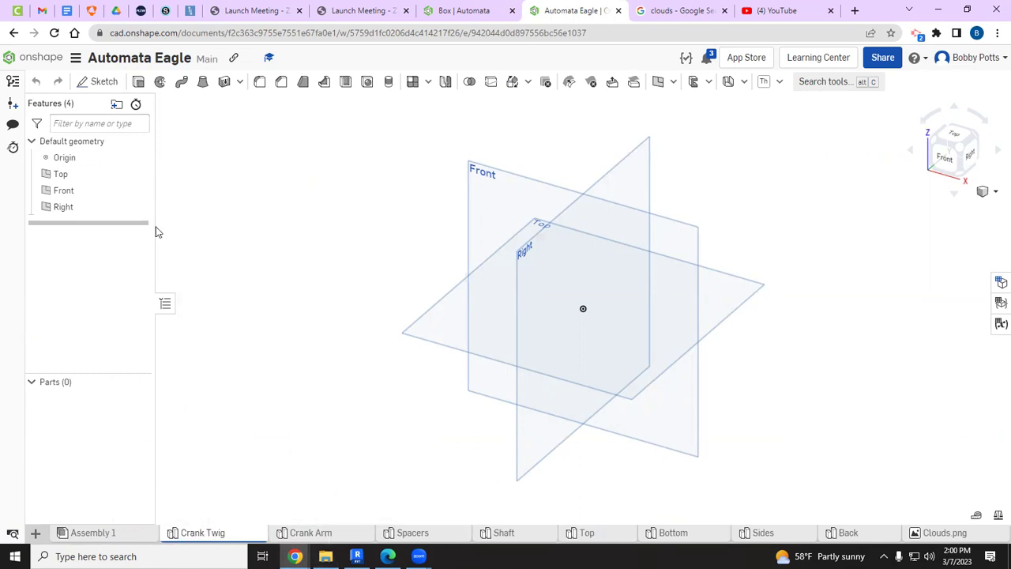
Sketch a circle of 0.25 in diameter on the Front plane, centred on the origin
click(101, 82)
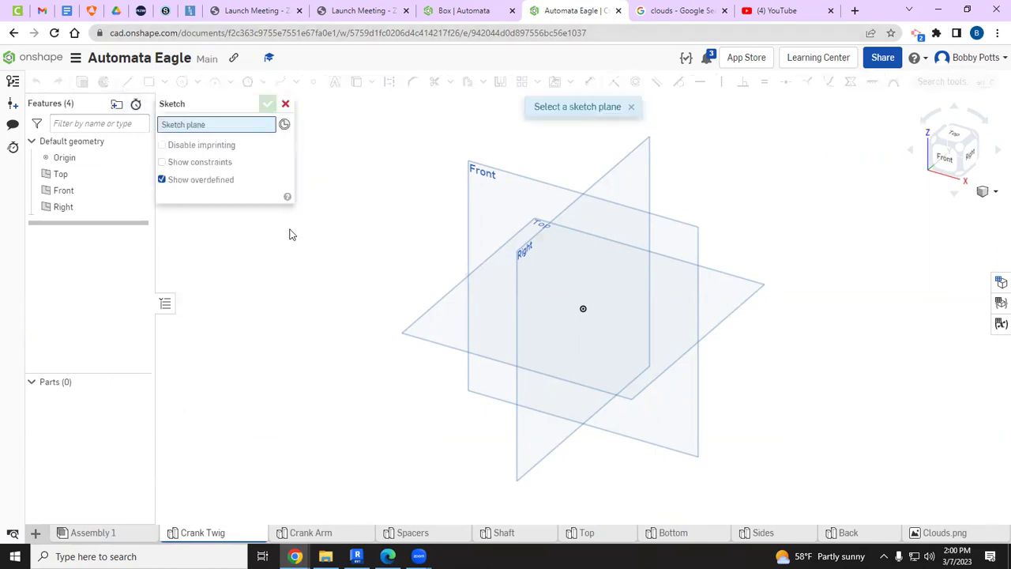
click(485, 208)
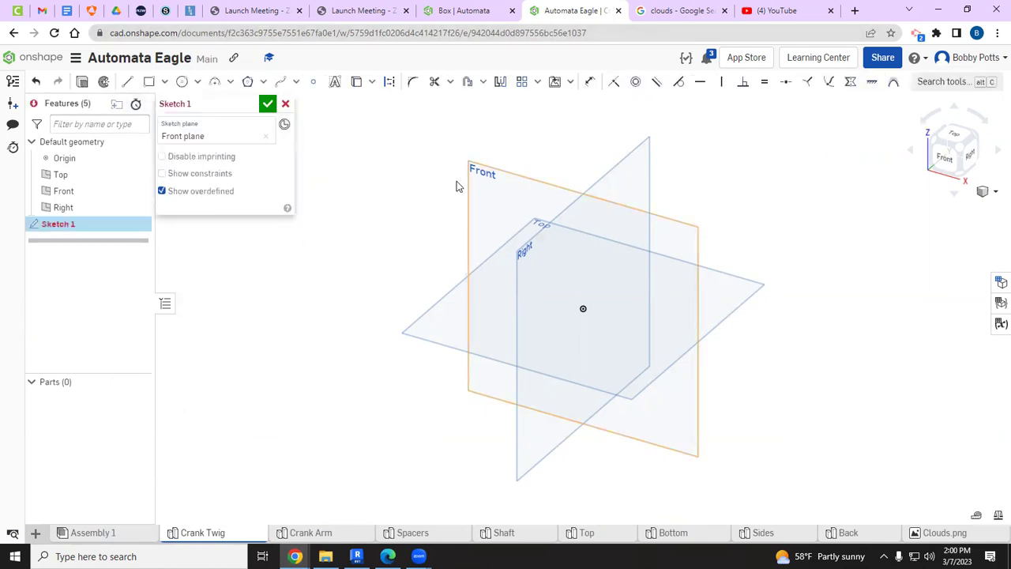
click(183, 83)
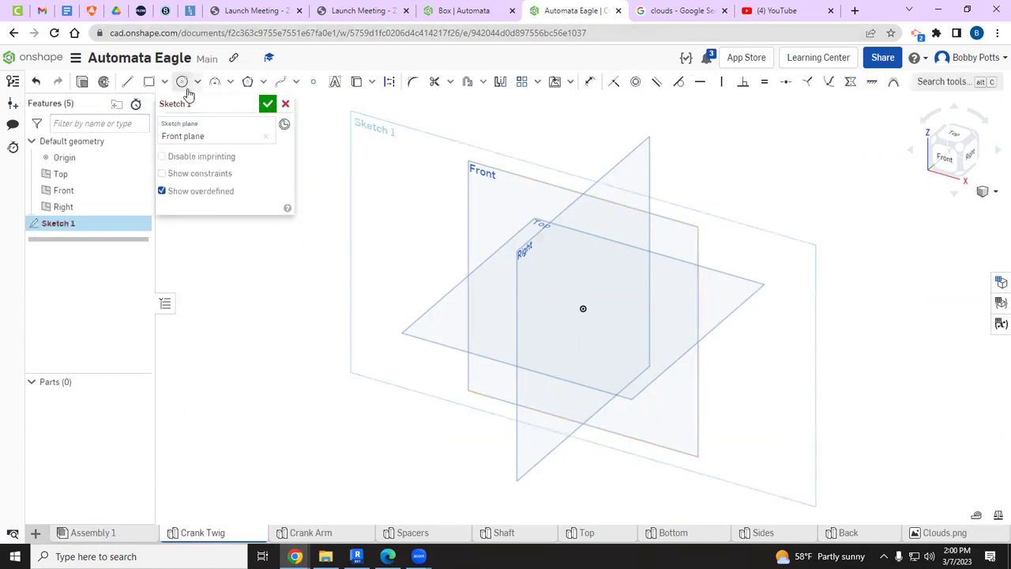
click(582, 309)
click(584, 328)
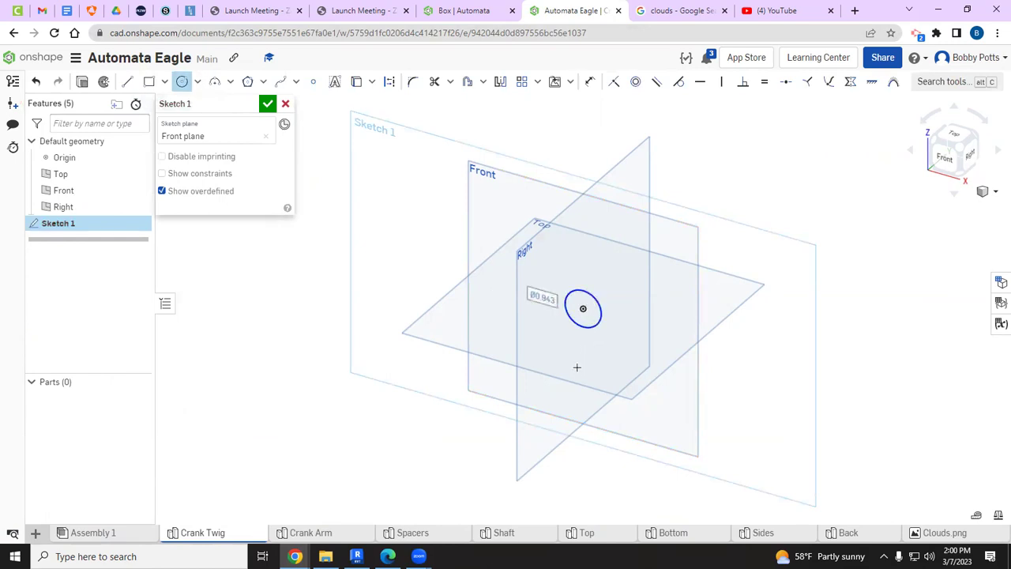
text(0.25)
key(Return)
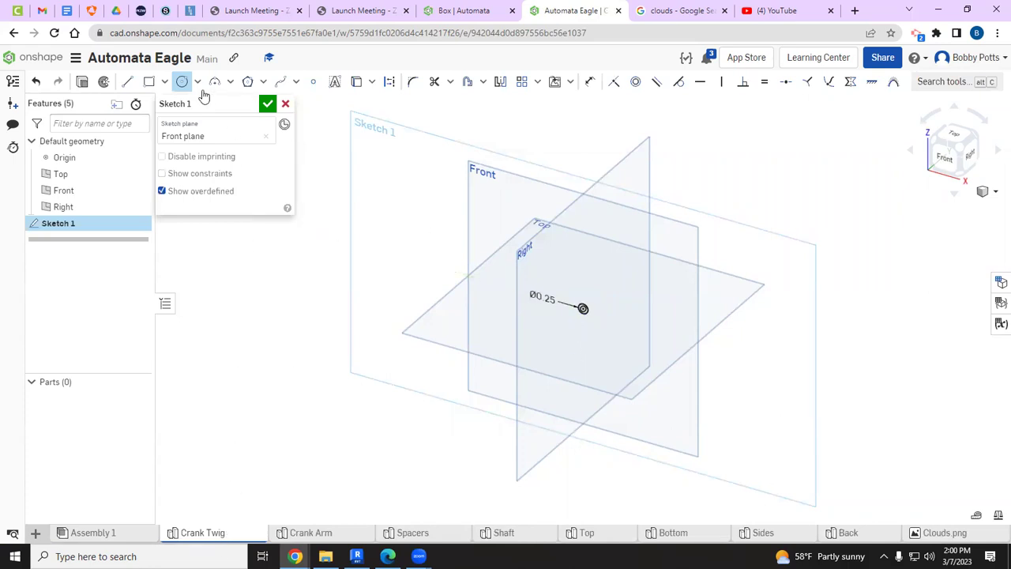
Extrude the circle as a new solid with a blind depth of 1 in
click(83, 84)
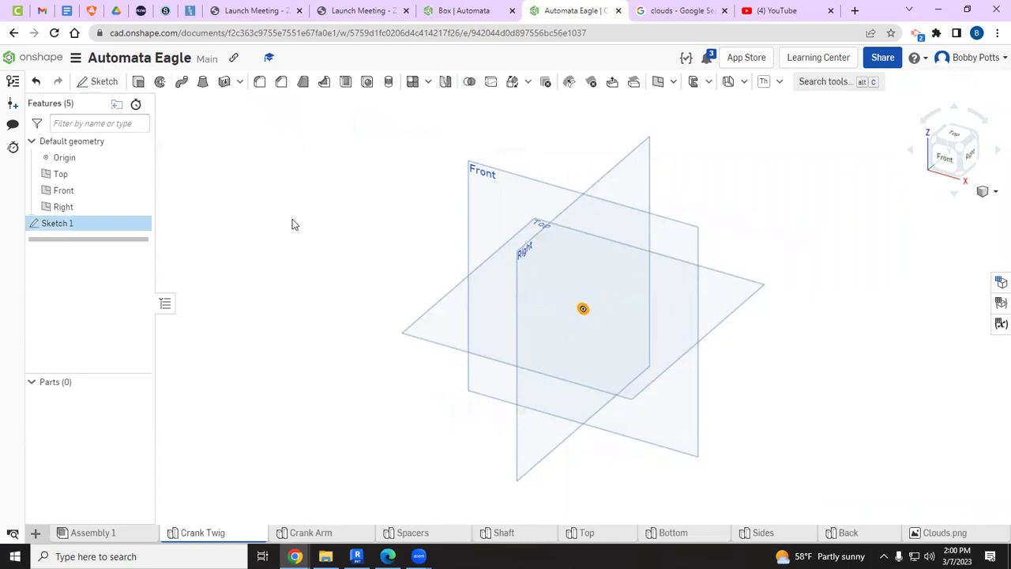
key(shift+e)
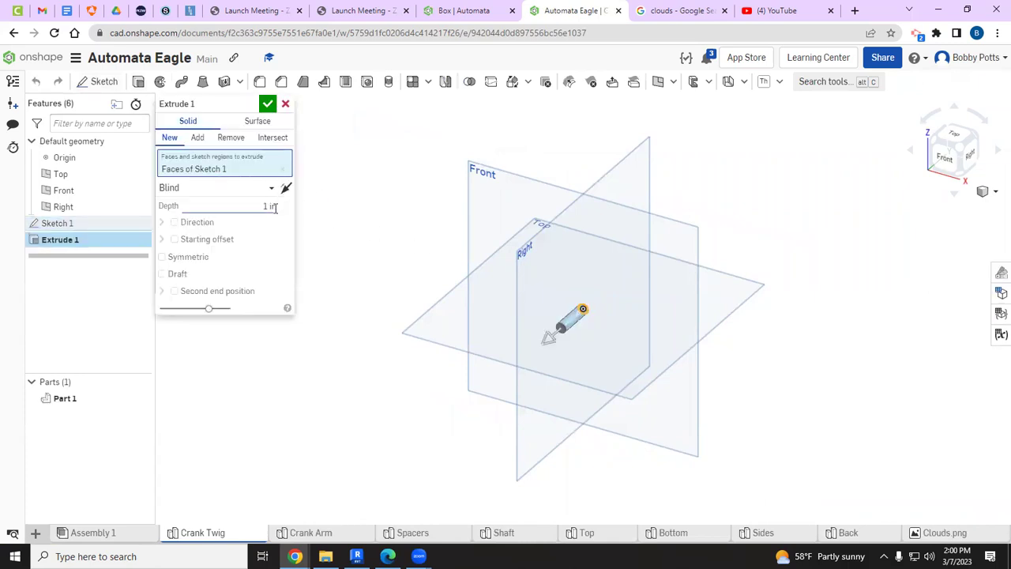
click(267, 105)
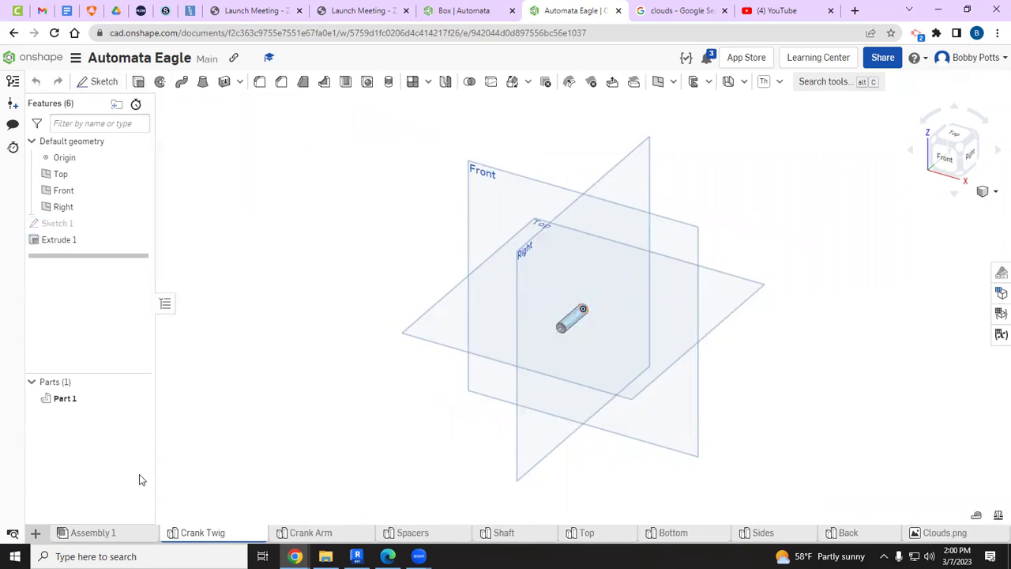
Rename the extruded part as Crank Twig
right_click(104, 394)
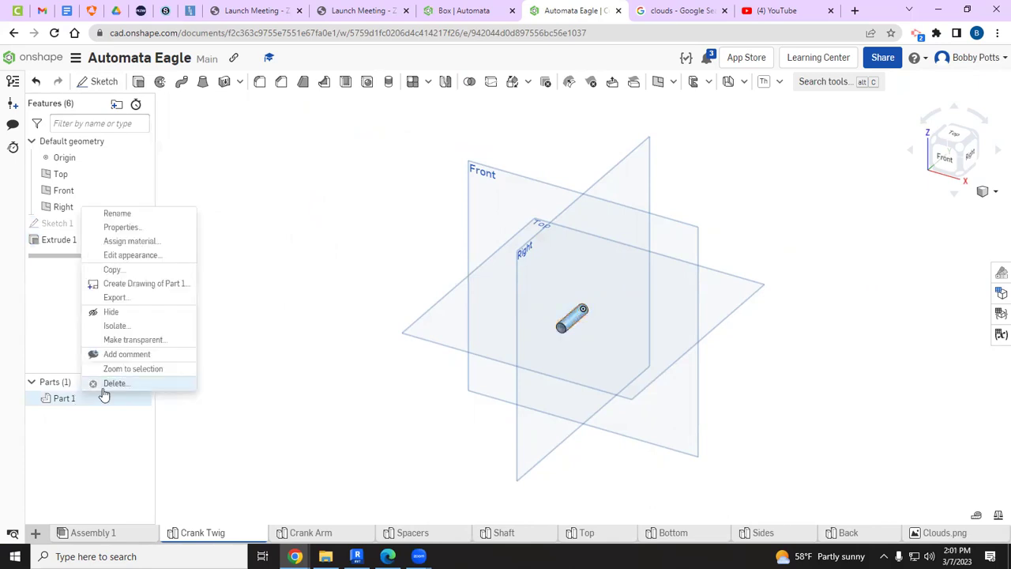
click(117, 213)
text(Cran)
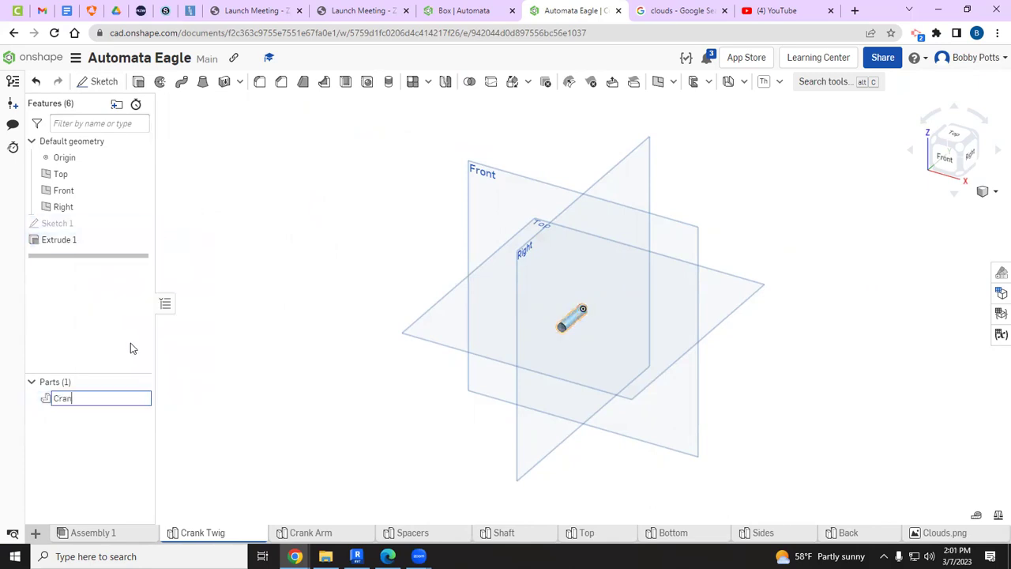
text(k Twig)
key(Return)
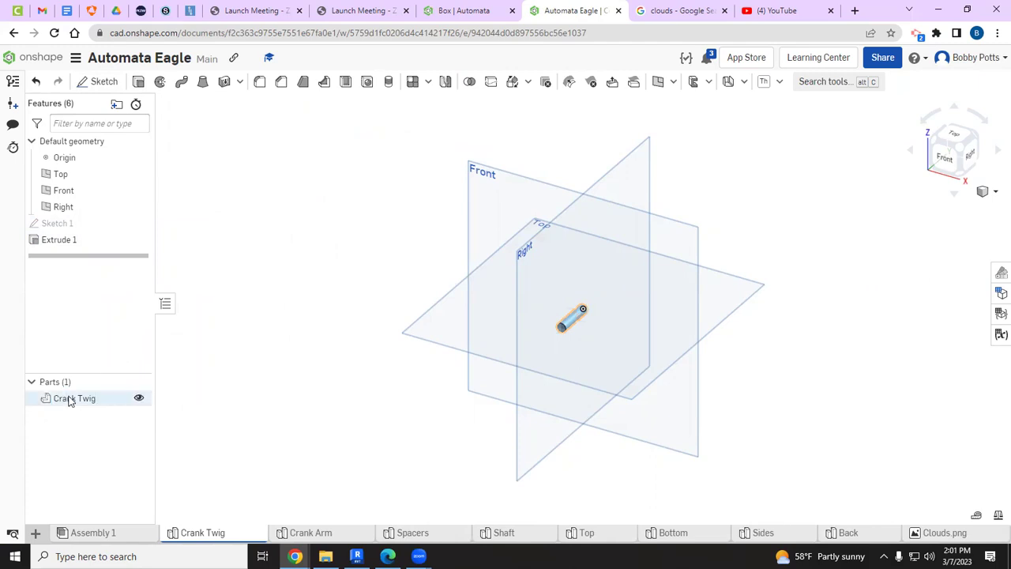
Set the Crank Twig part's appearance to black (000000)
right_click(69, 399)
click(133, 256)
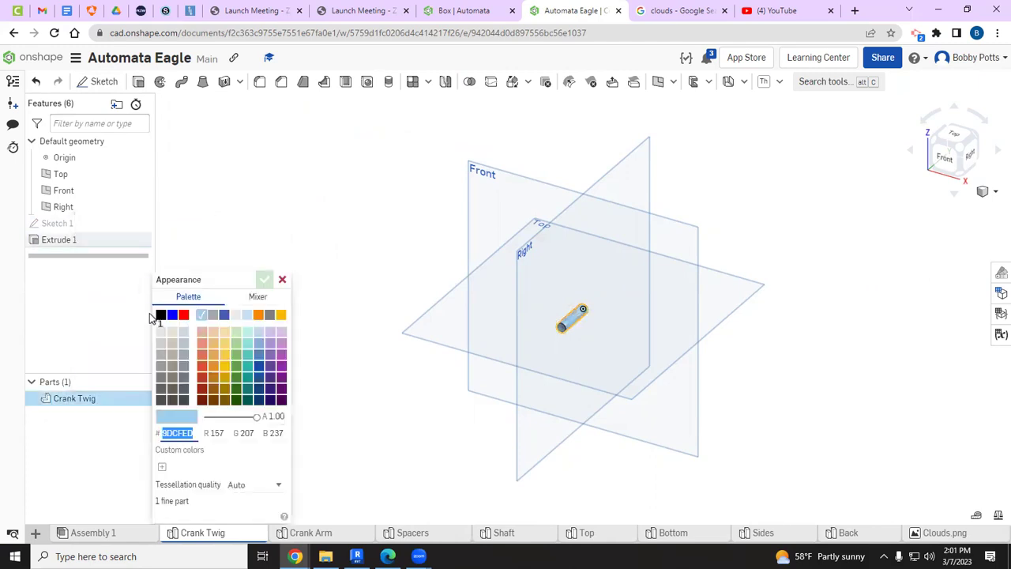
click(162, 316)
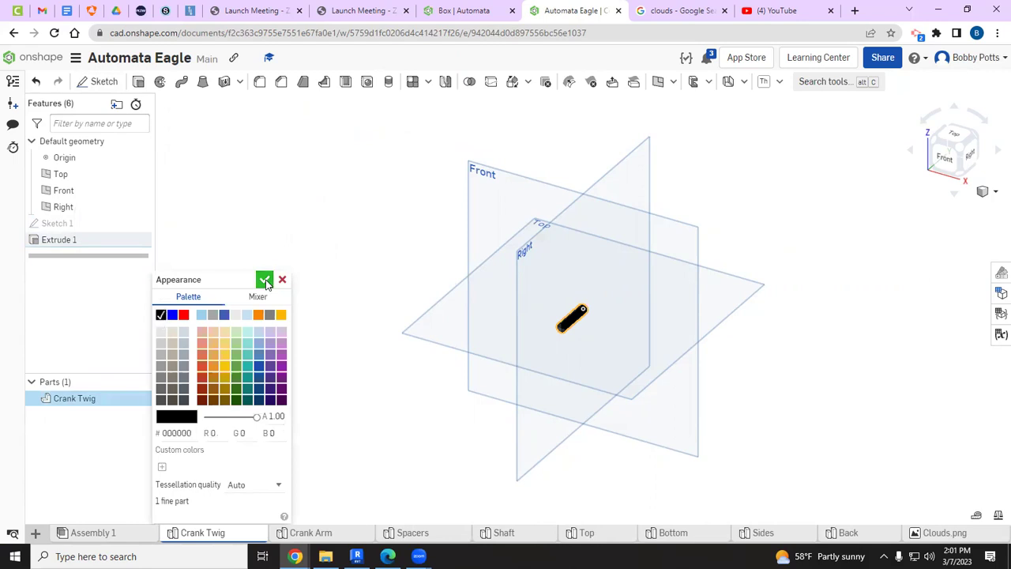
click(265, 280)
Insert the Crank Twig part into Assembly 1, placing it beside the box on the crank arm's side
click(111, 534)
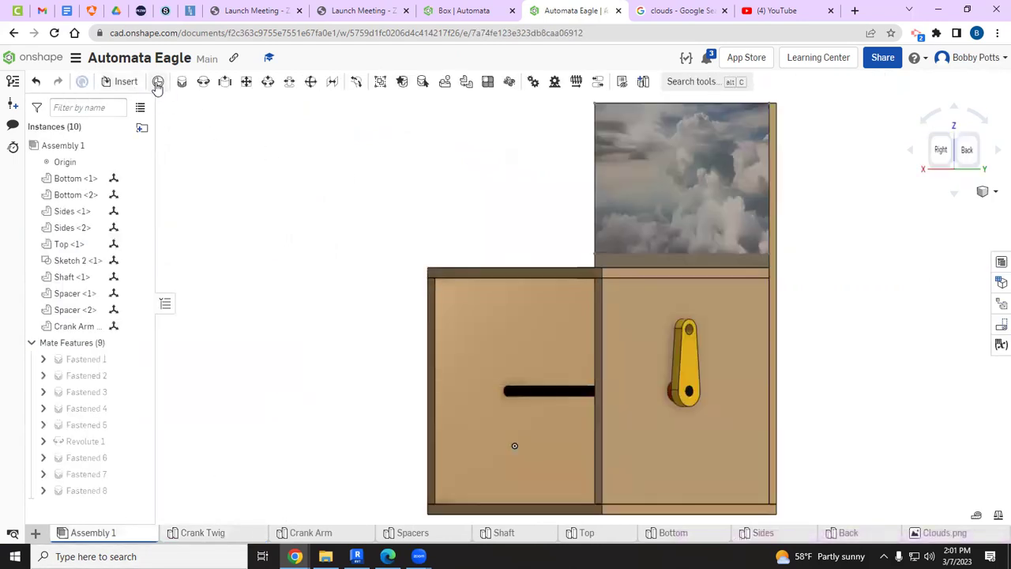
click(125, 82)
click(234, 336)
click(821, 366)
click(873, 352)
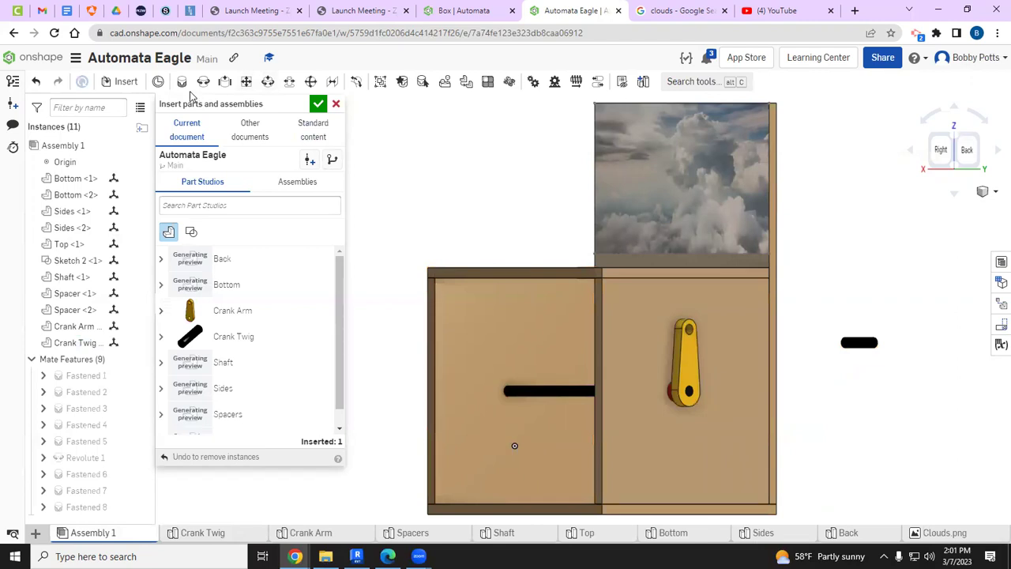
click(317, 104)
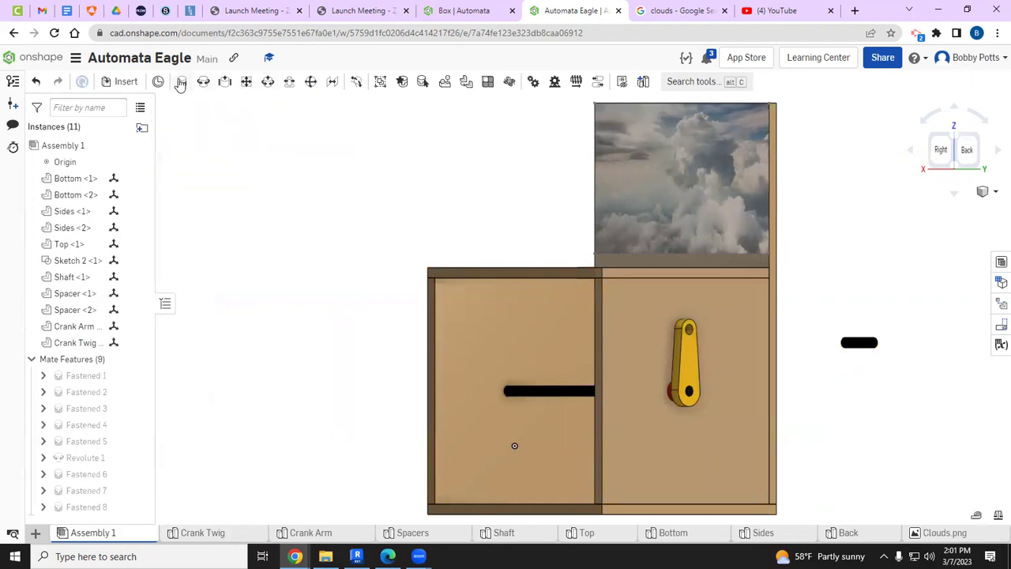
Join the end face centre of the crank twig to the crank arm's upper hole with a Fastened mate
click(181, 82)
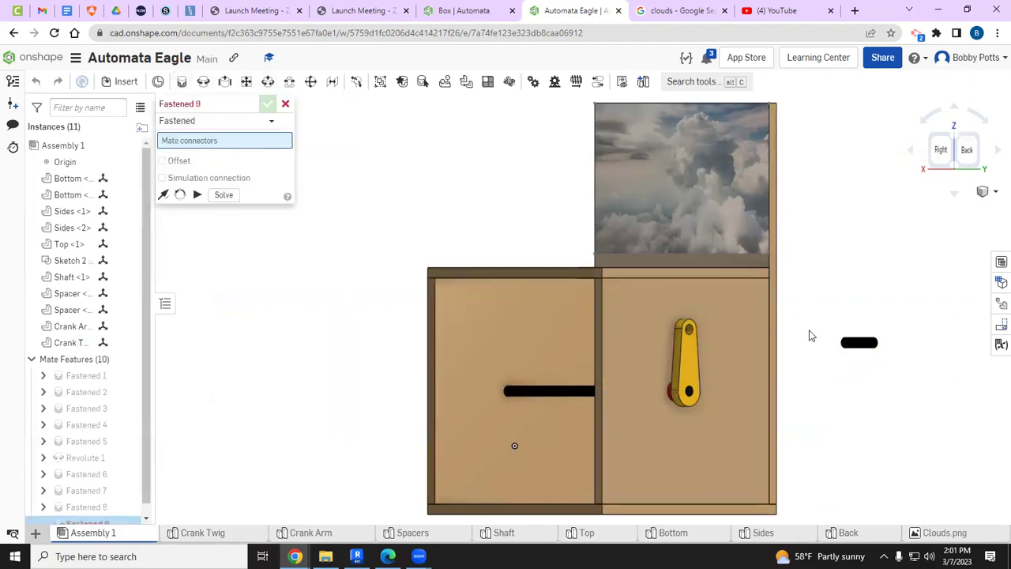
key(Right)
key(Right)
key(Right)
key(Right)
key(Right)
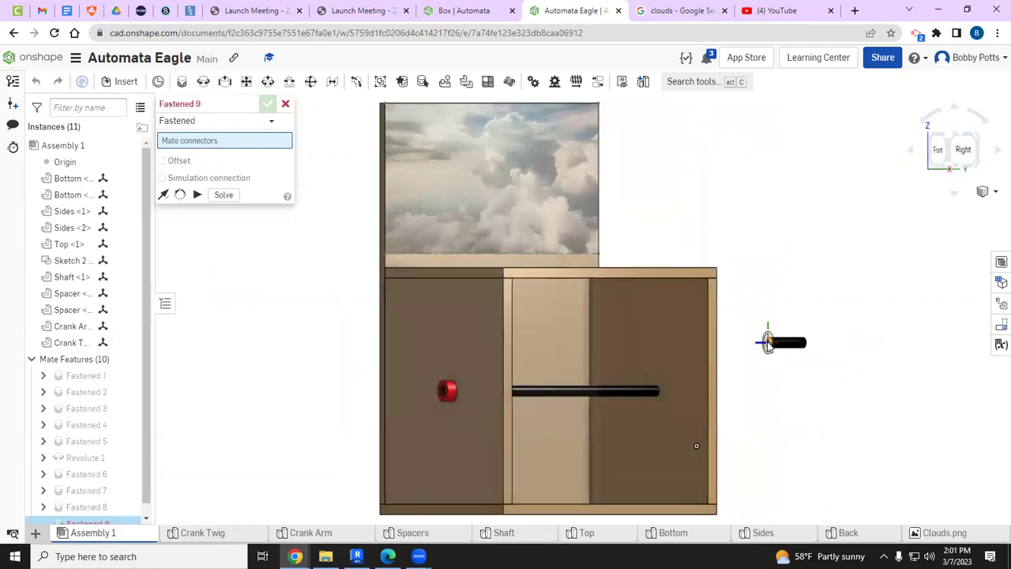
scroll(768, 341, up, 5)
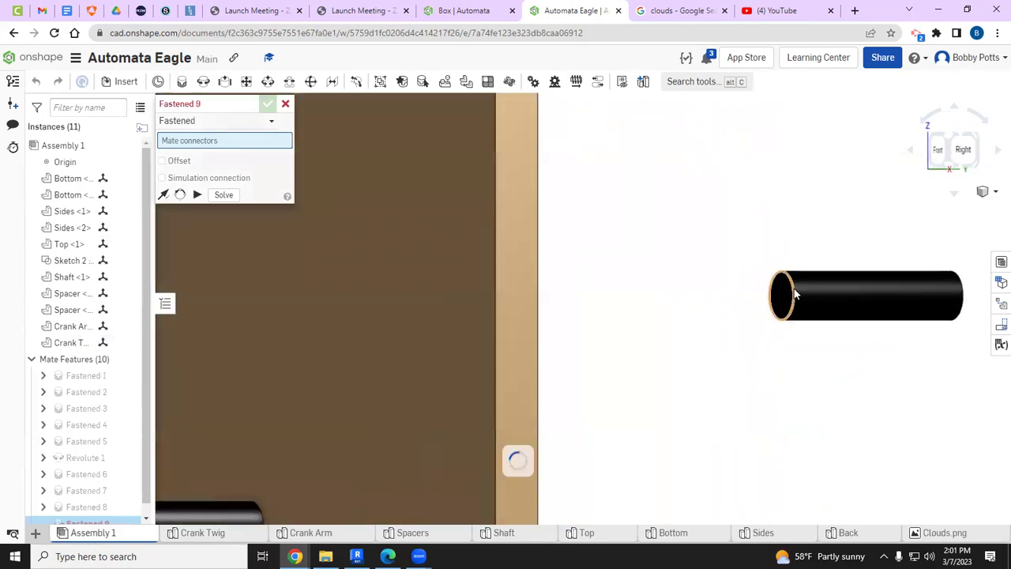
click(793, 294)
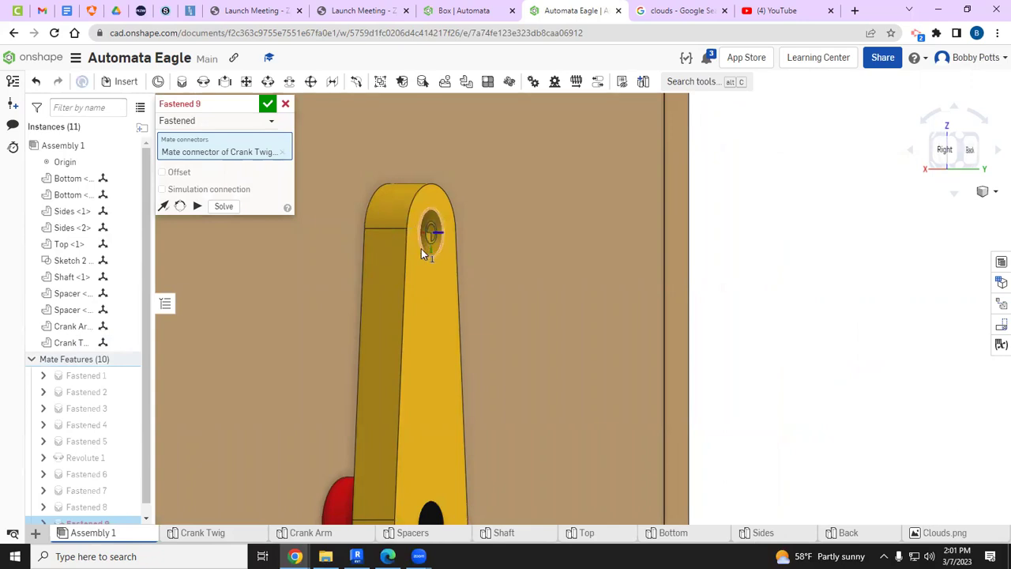
click(430, 269)
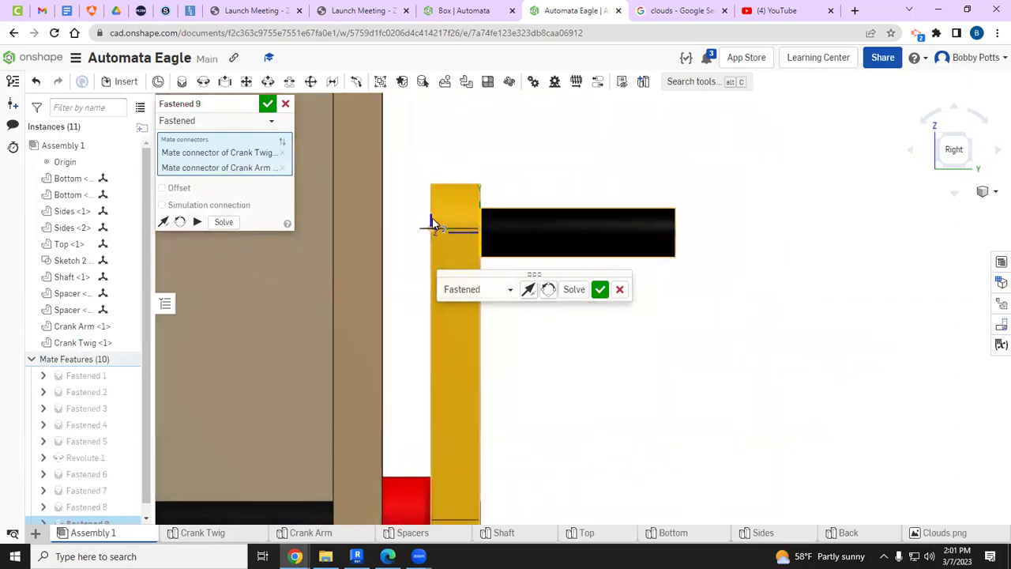
Offset the crank twig's Fastened mate by 0.25 in along Z so the twig sits inside the arm's hole
click(162, 187)
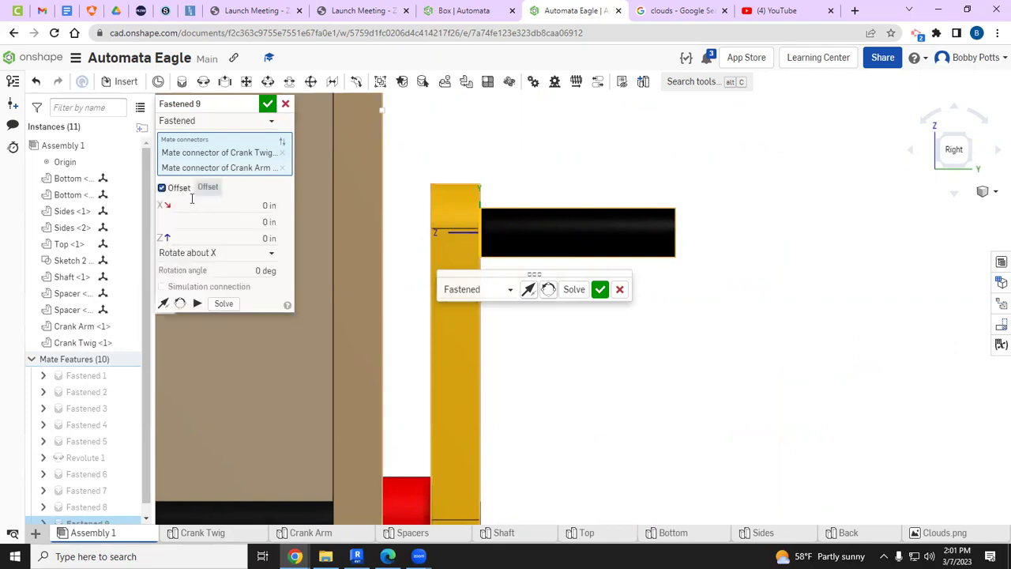
click(263, 238)
text(0.25)
key(Return)
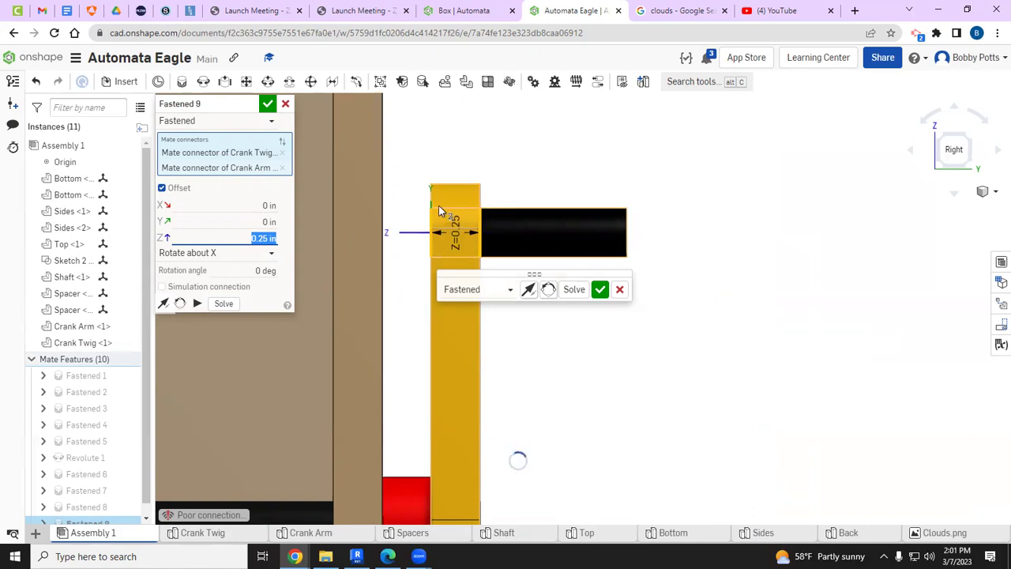
click(268, 105)
Animate the Revolute 1 mate from 0 to 360 degrees to check the crank's rotation, then close the animation
scroll(495, 345, down, 5)
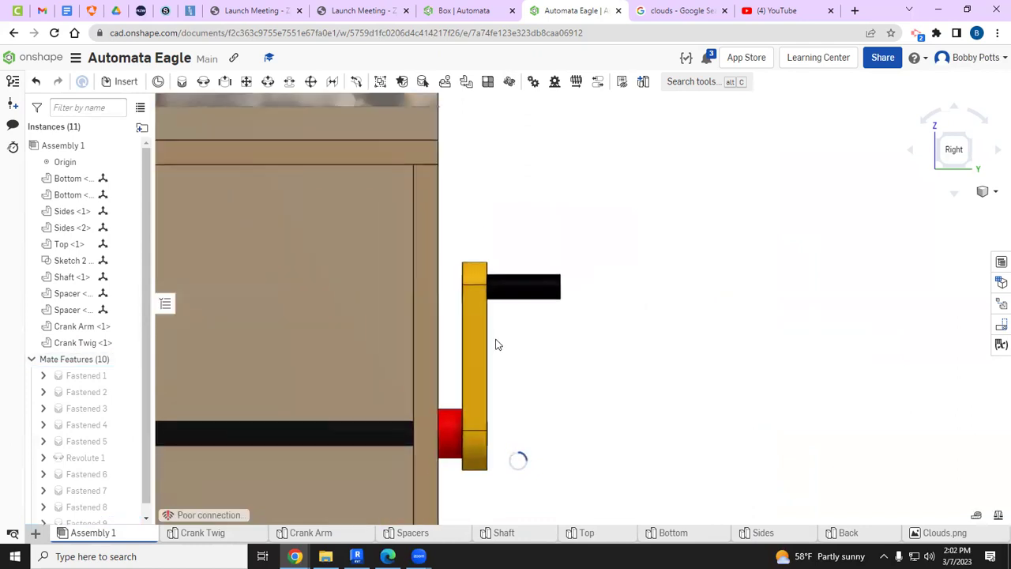
scroll(496, 344, down, 2)
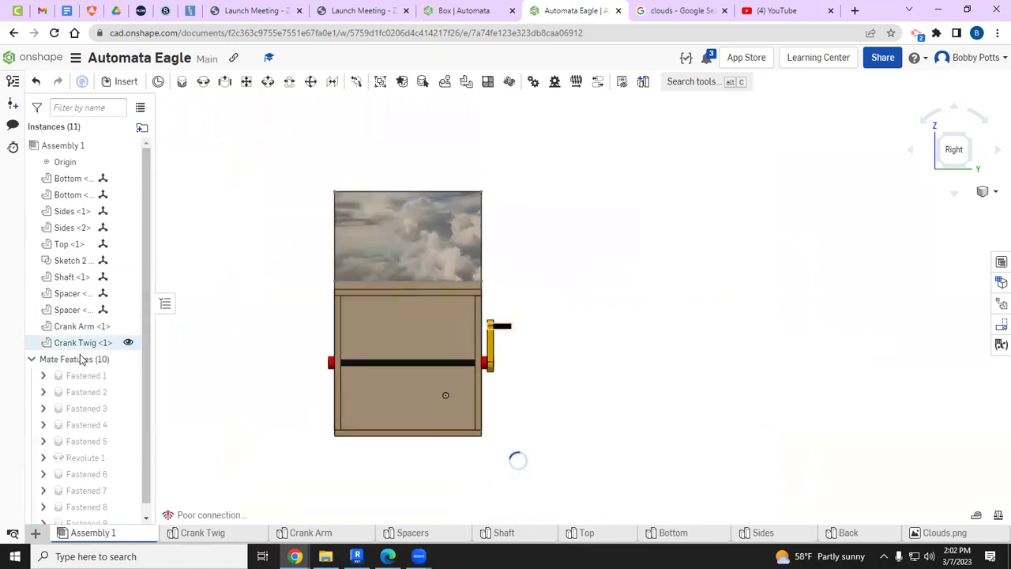
scroll(98, 408, down, 1)
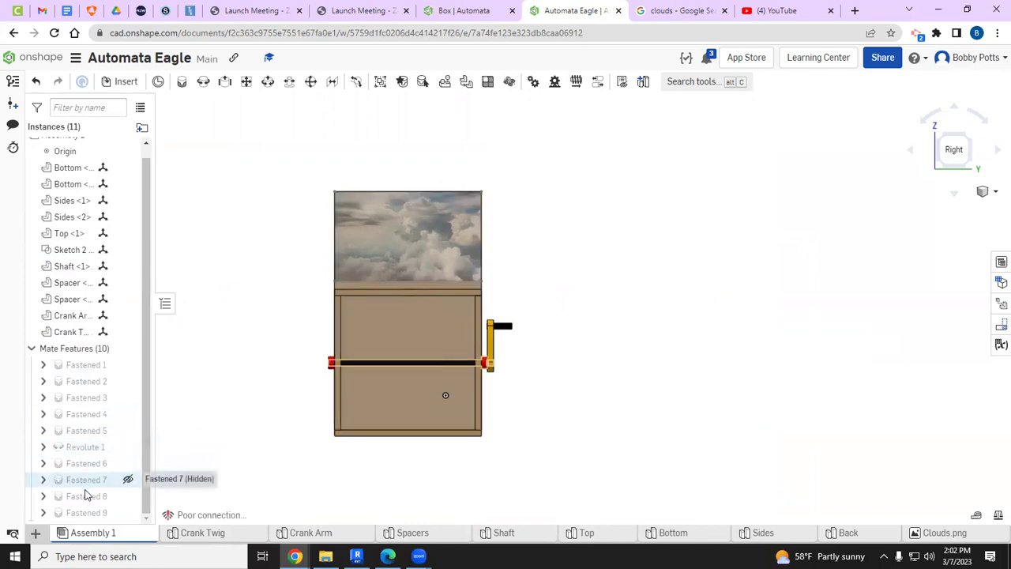
right_click(85, 450)
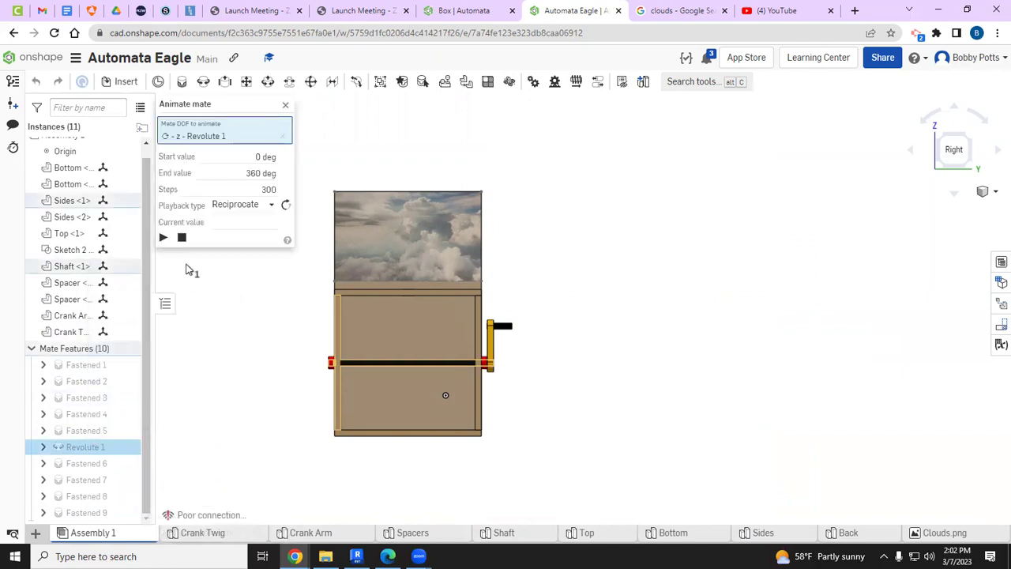
click(164, 239)
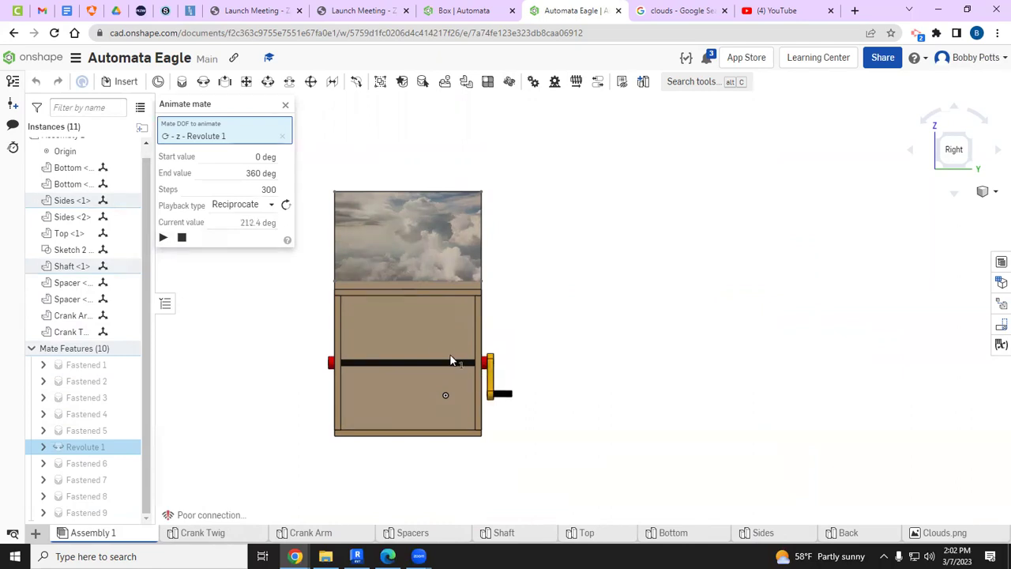
click(287, 107)
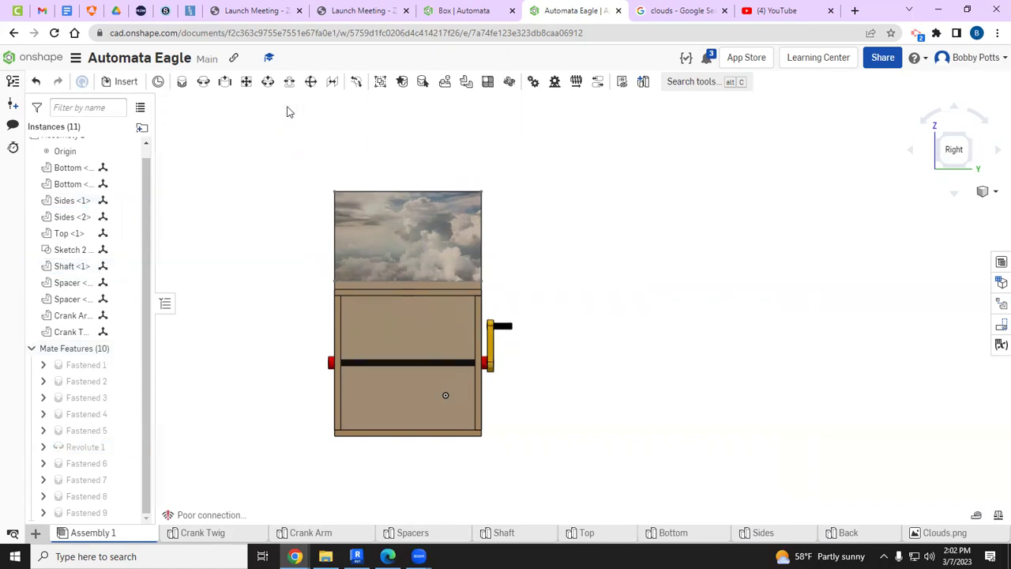